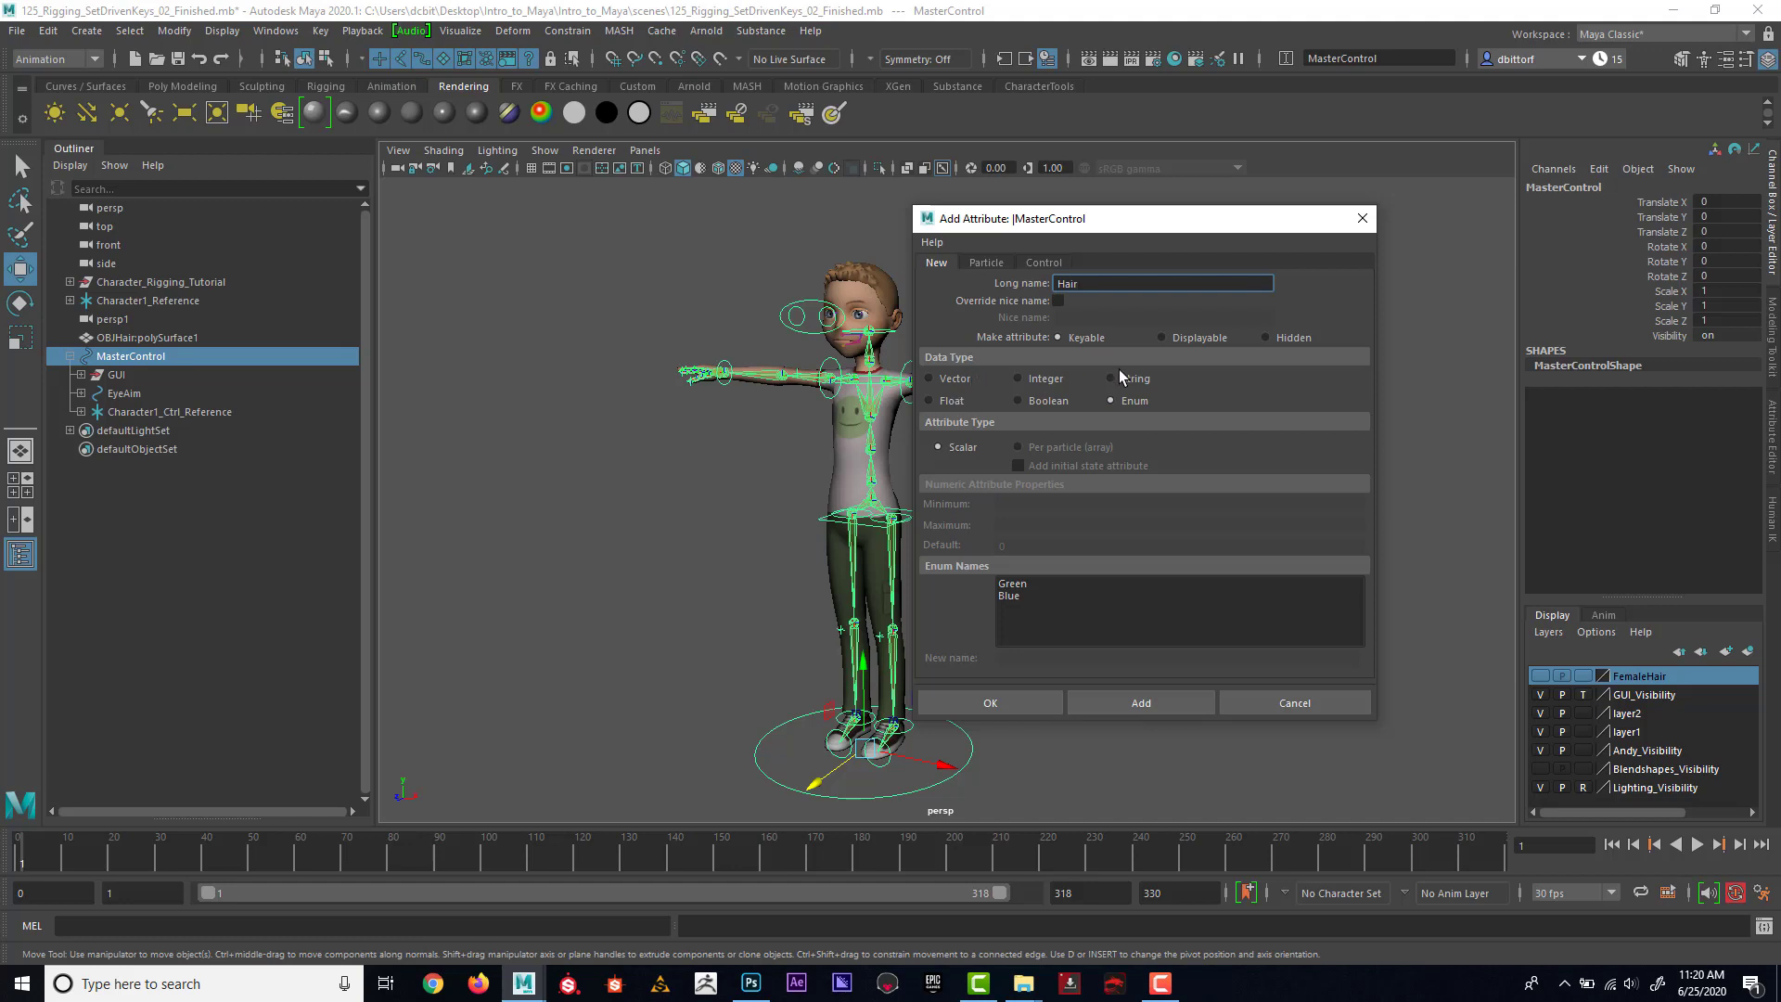
Rename the enum entries Green to Male and Blue to Female, then add the Hair attribute.
{"action": "left_click", "coordinate": [1019, 583]}
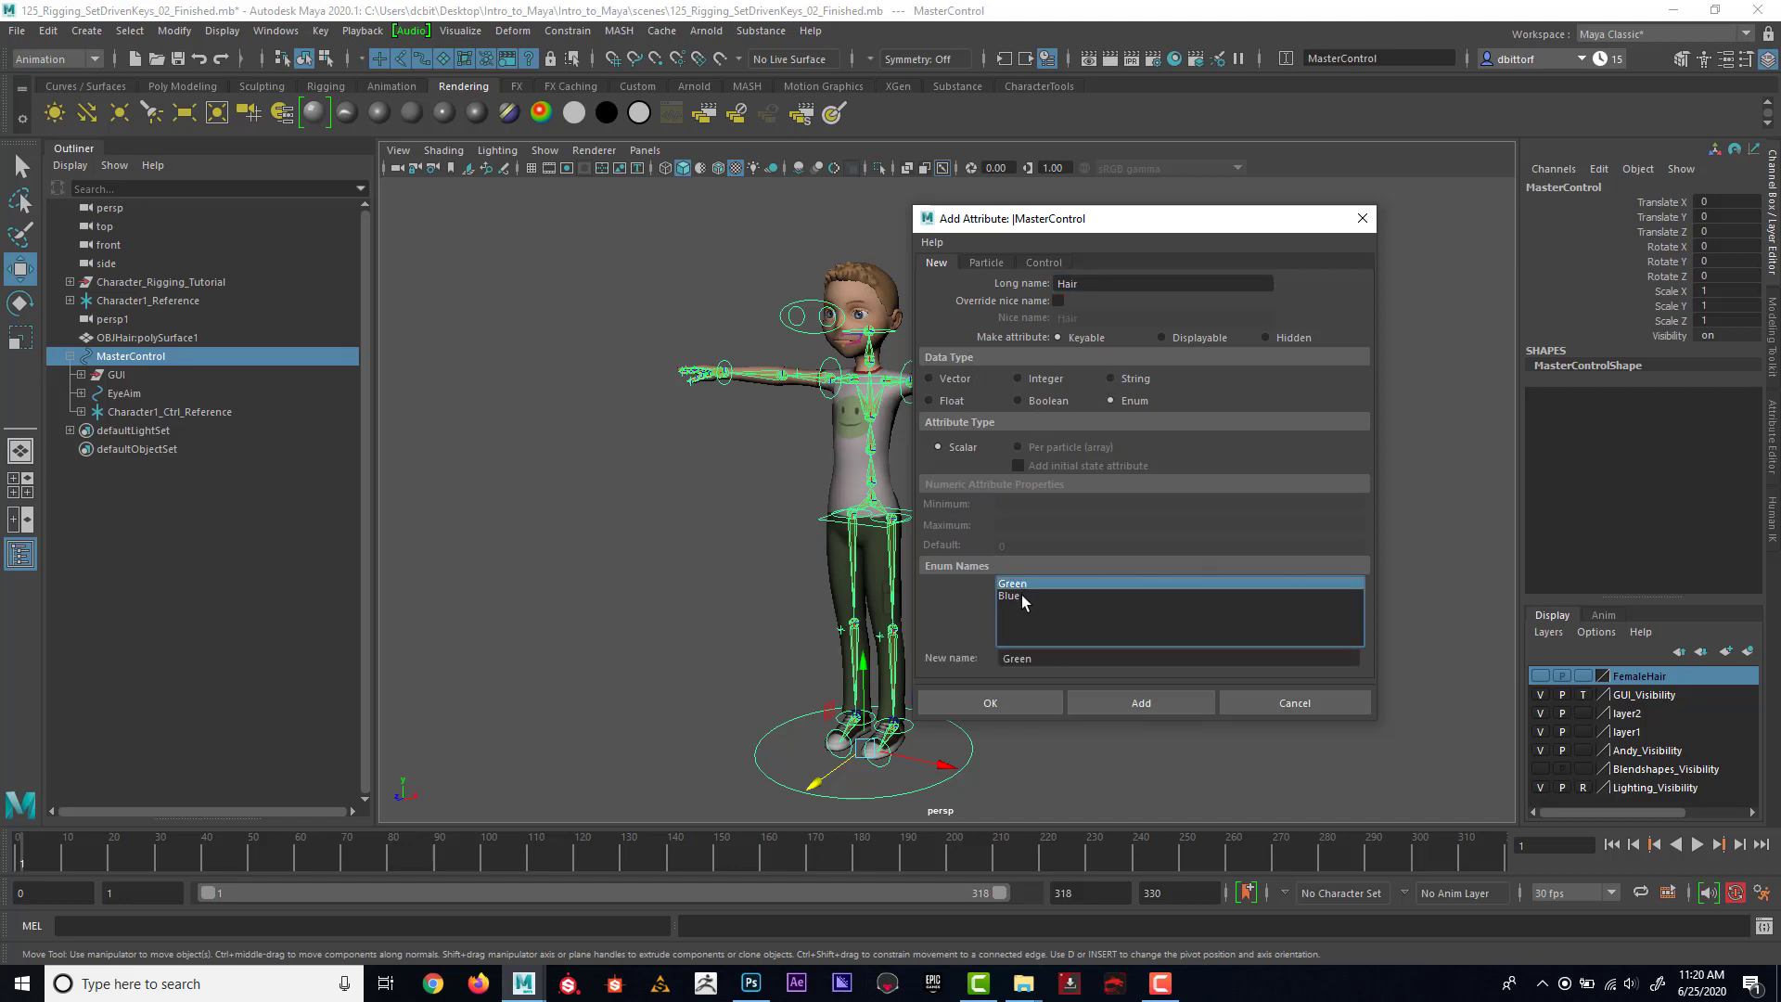
{"action": "left_click_drag", "start_coordinate": [1057, 661], "coordinate": [976, 656]}
{"action": "type", "text": "Male"}
{"action": "key", "text": "Return"}
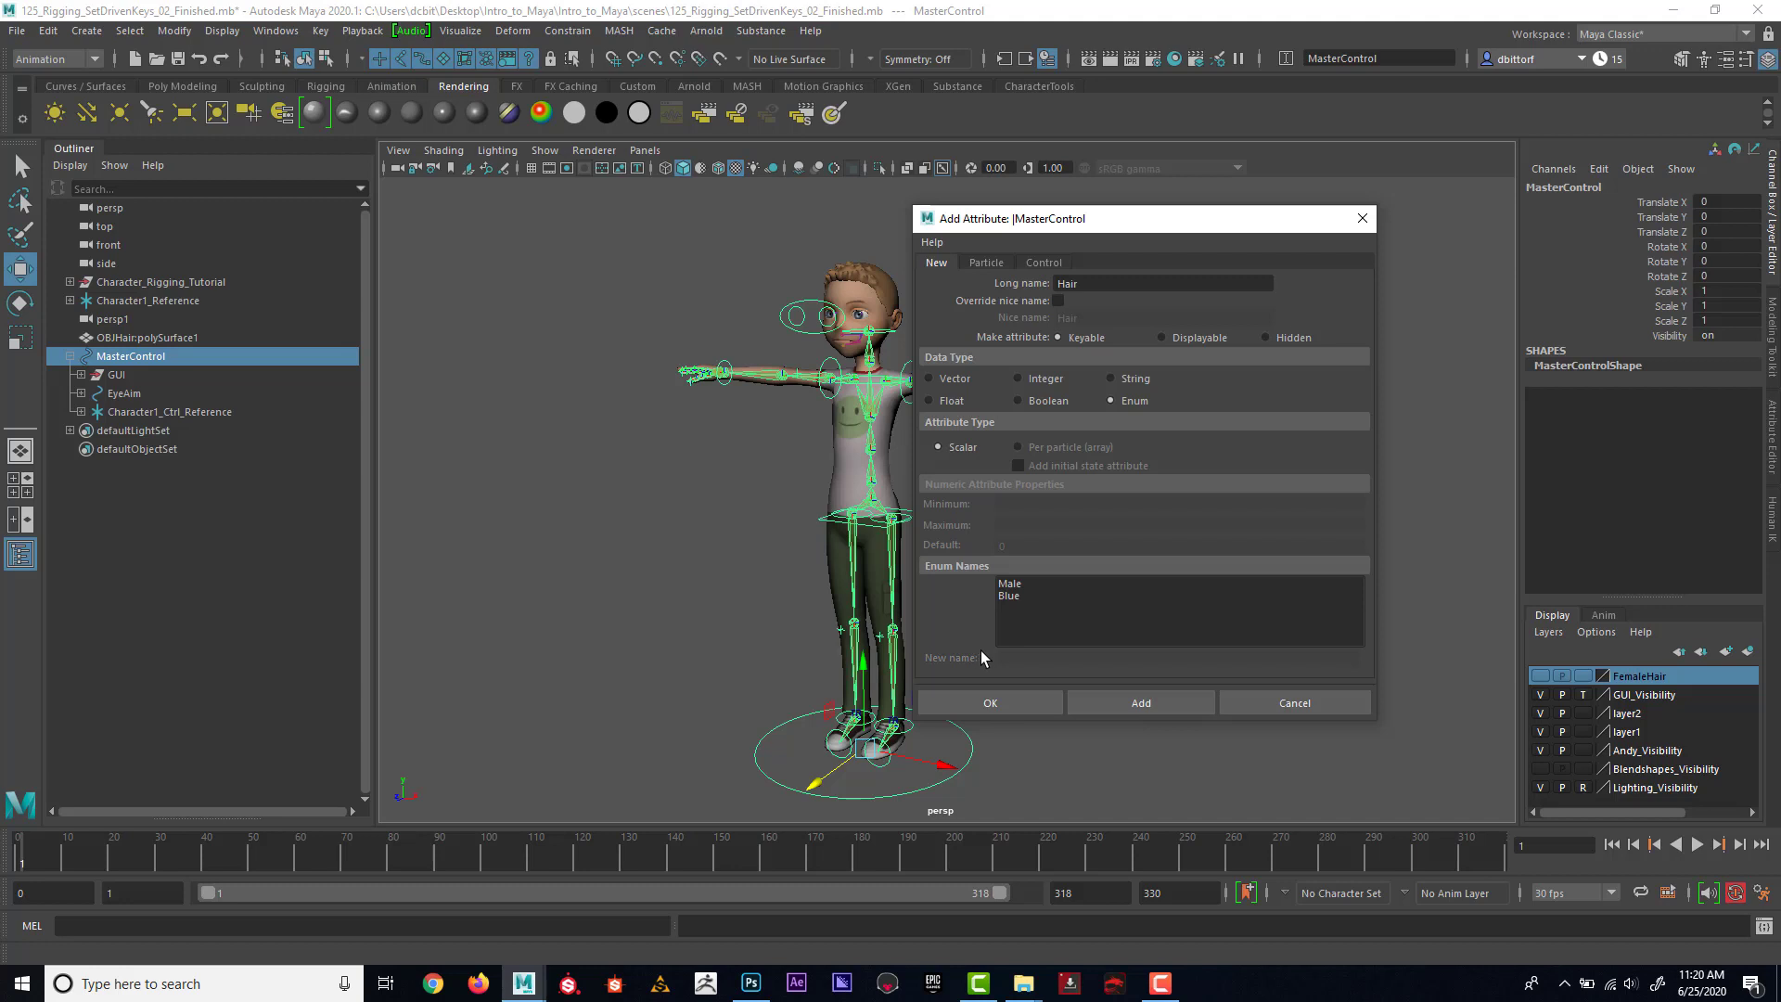
{"action": "left_click", "coordinate": [1005, 594]}
{"action": "left_click_drag", "start_coordinate": [1030, 661], "coordinate": [955, 659]}
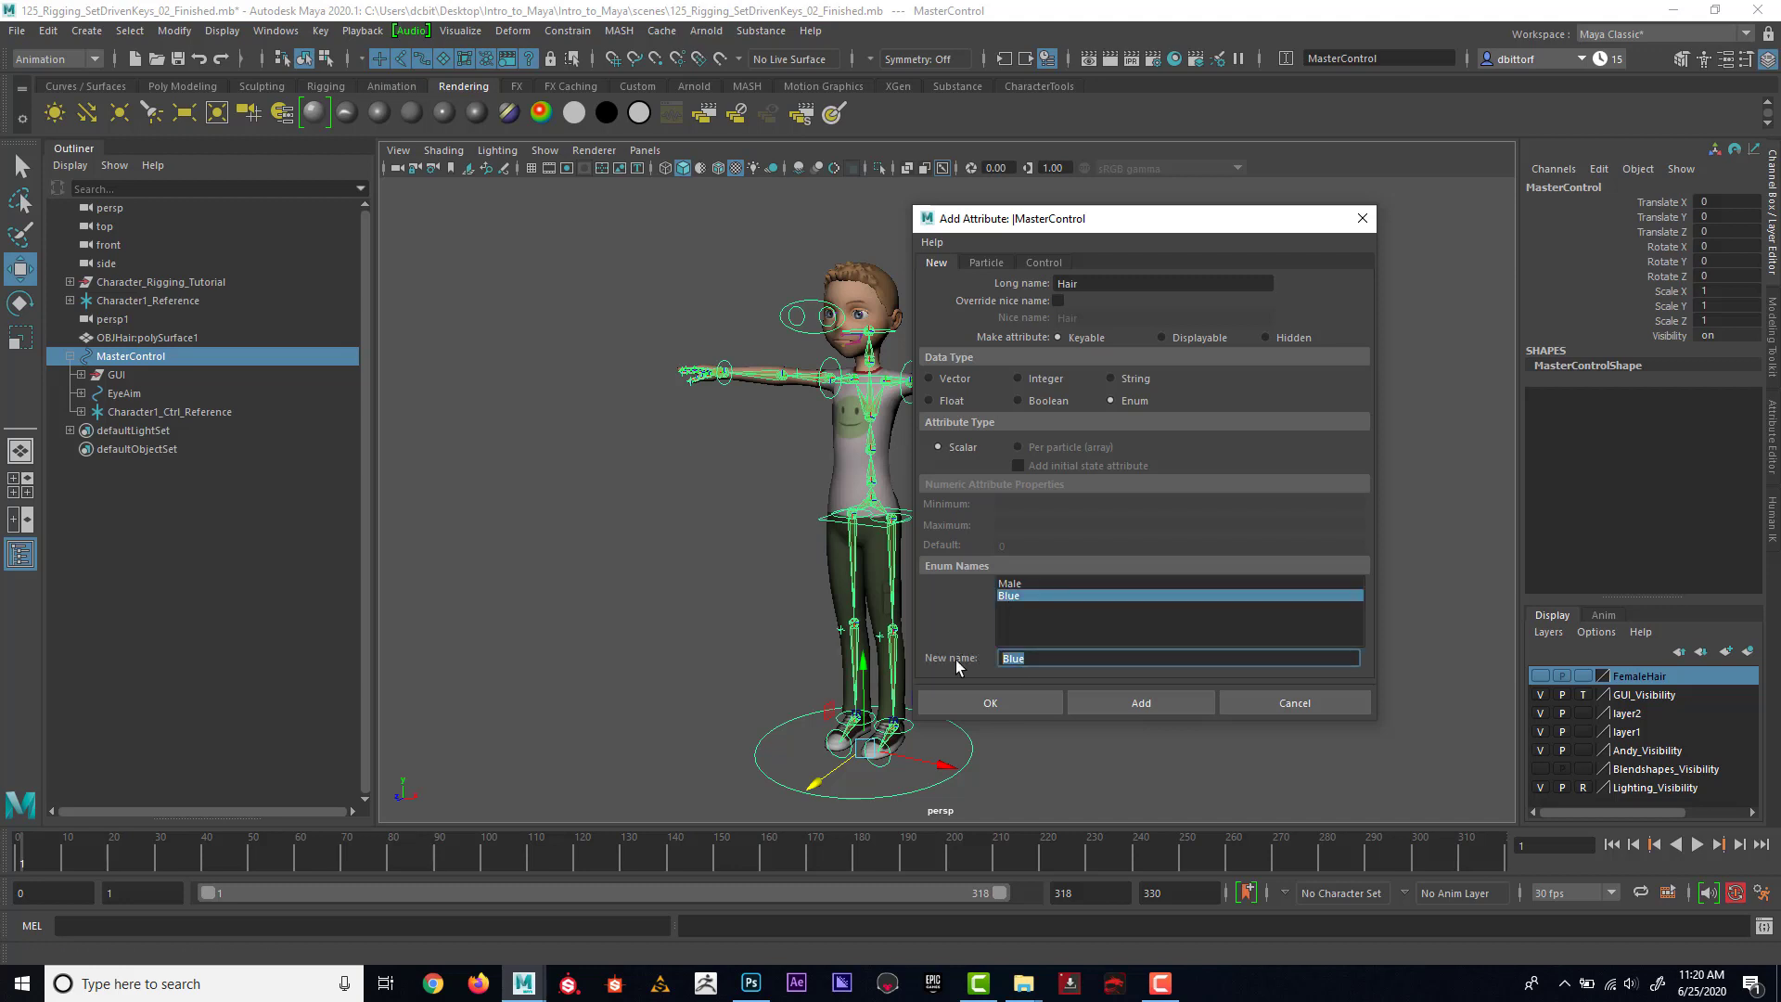
{"action": "type", "text": "Female"}
{"action": "key", "text": "Return"}
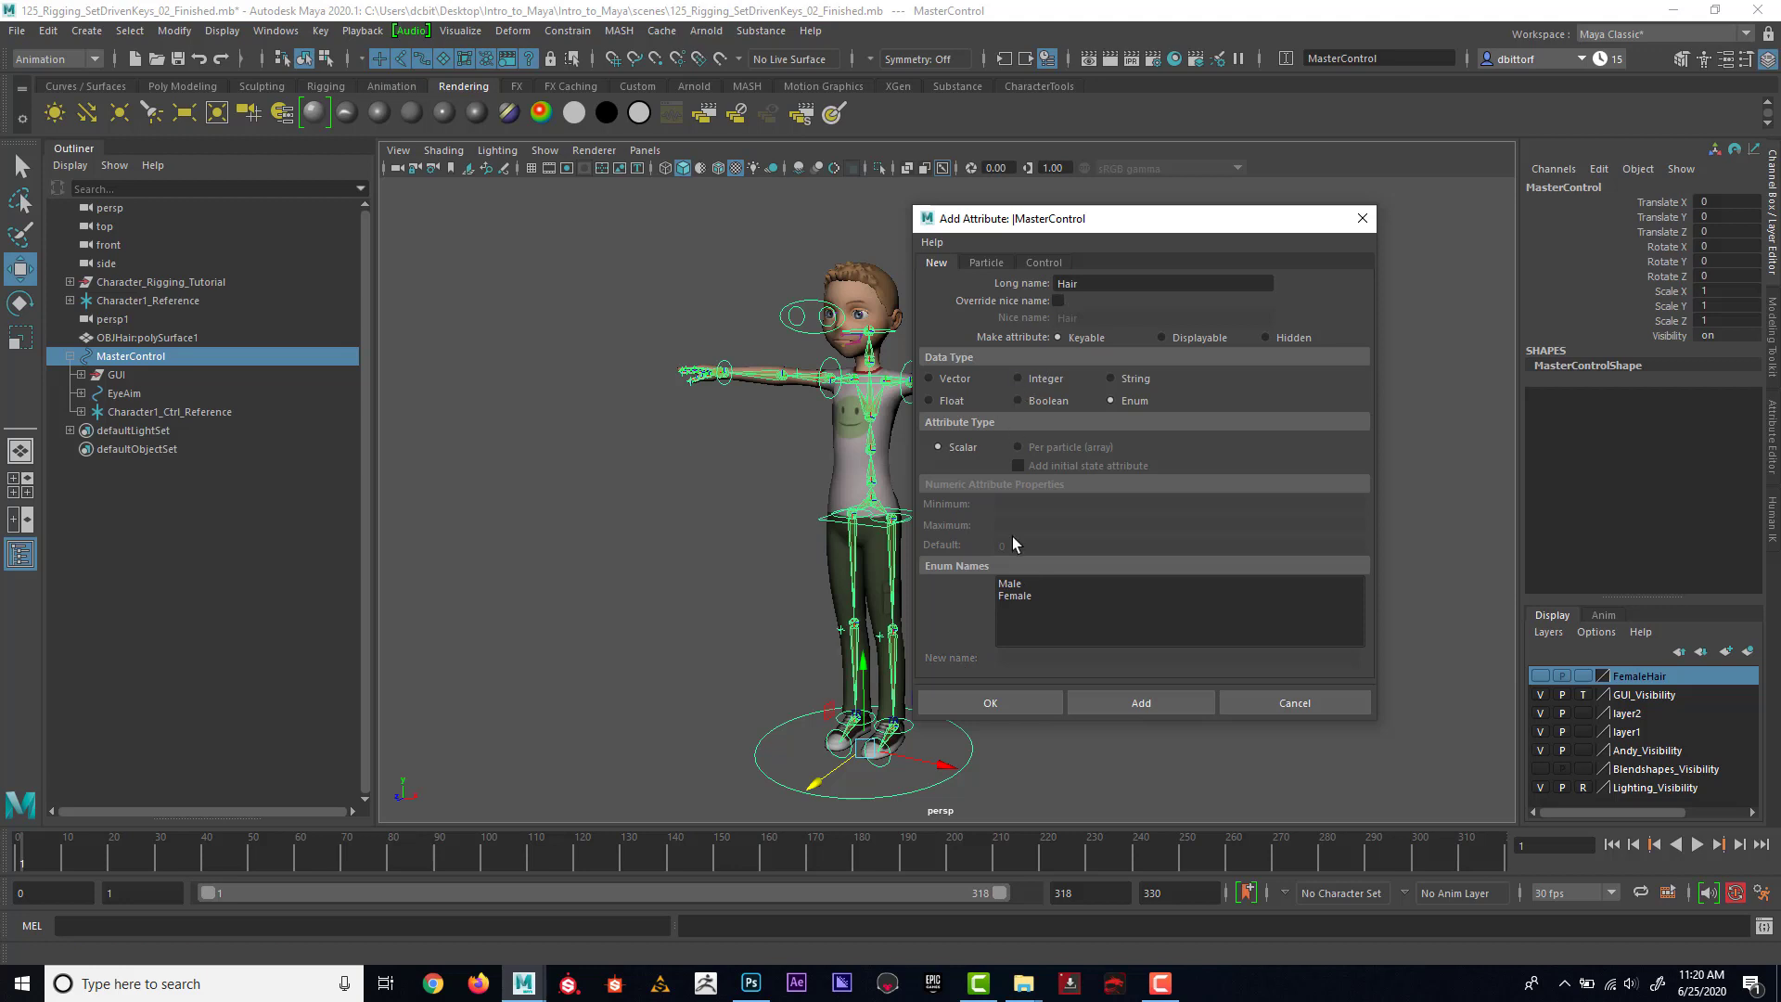
{"action": "left_click", "coordinate": [1122, 698]}
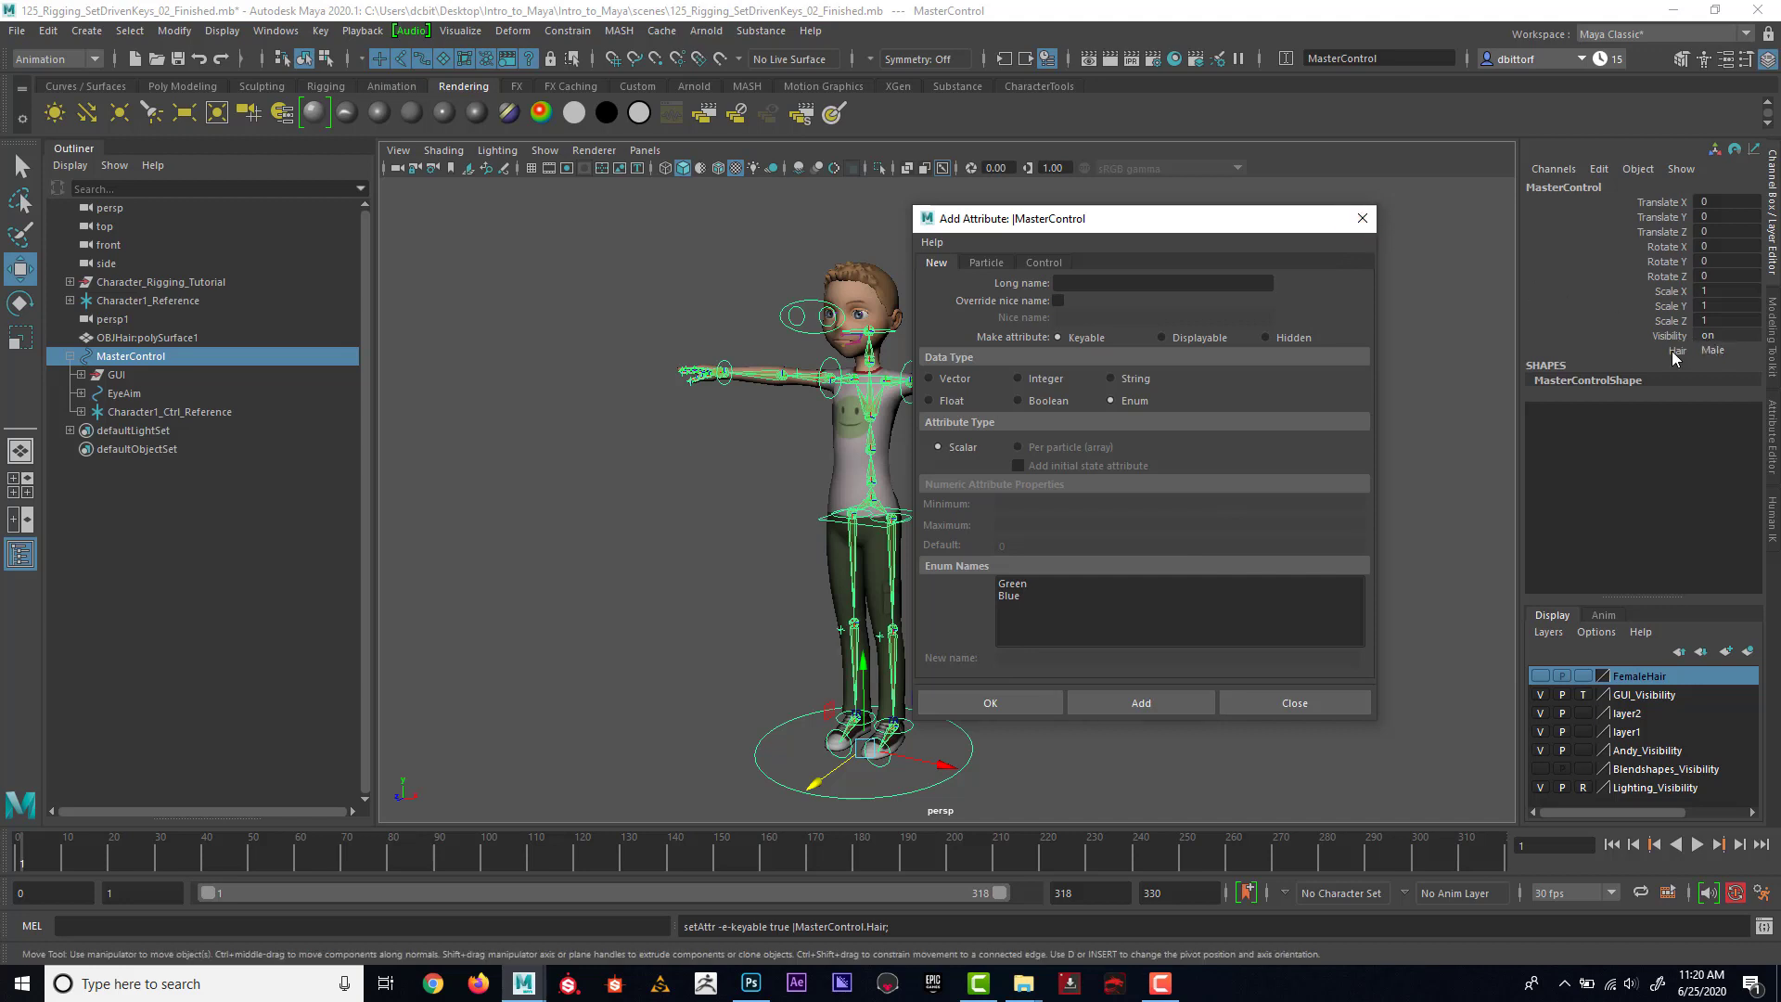
Test the Hair enum by switching it to Female and back to Male, then close Add Attribute.
{"action": "left_click", "coordinate": [1713, 351]}
{"action": "left_click", "coordinate": [1733, 380]}
{"action": "left_click", "coordinate": [1727, 350]}
{"action": "left_click", "coordinate": [1733, 366]}
{"action": "left_click", "coordinate": [1362, 220]}
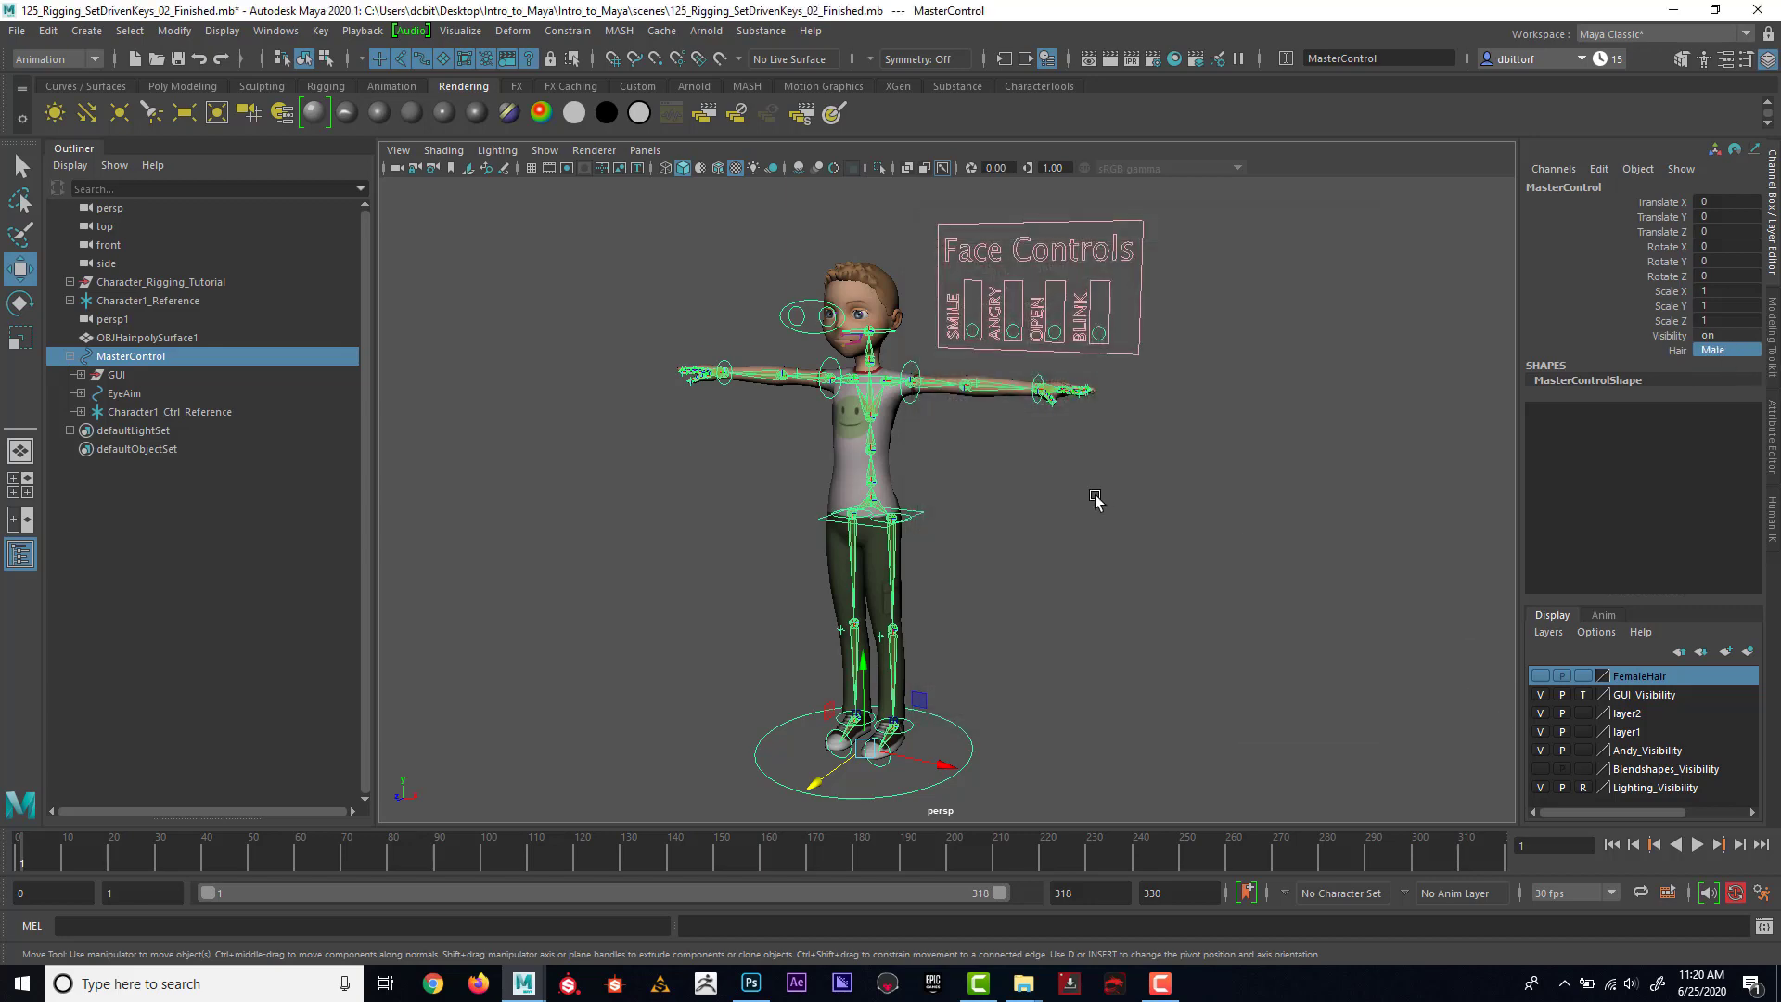
Toggle the FemaleHair layer's visibility to compare the long and short hair.
{"action": "scroll", "coordinate": [1030, 538], "scroll_direction": "up", "scroll_amount": 5}
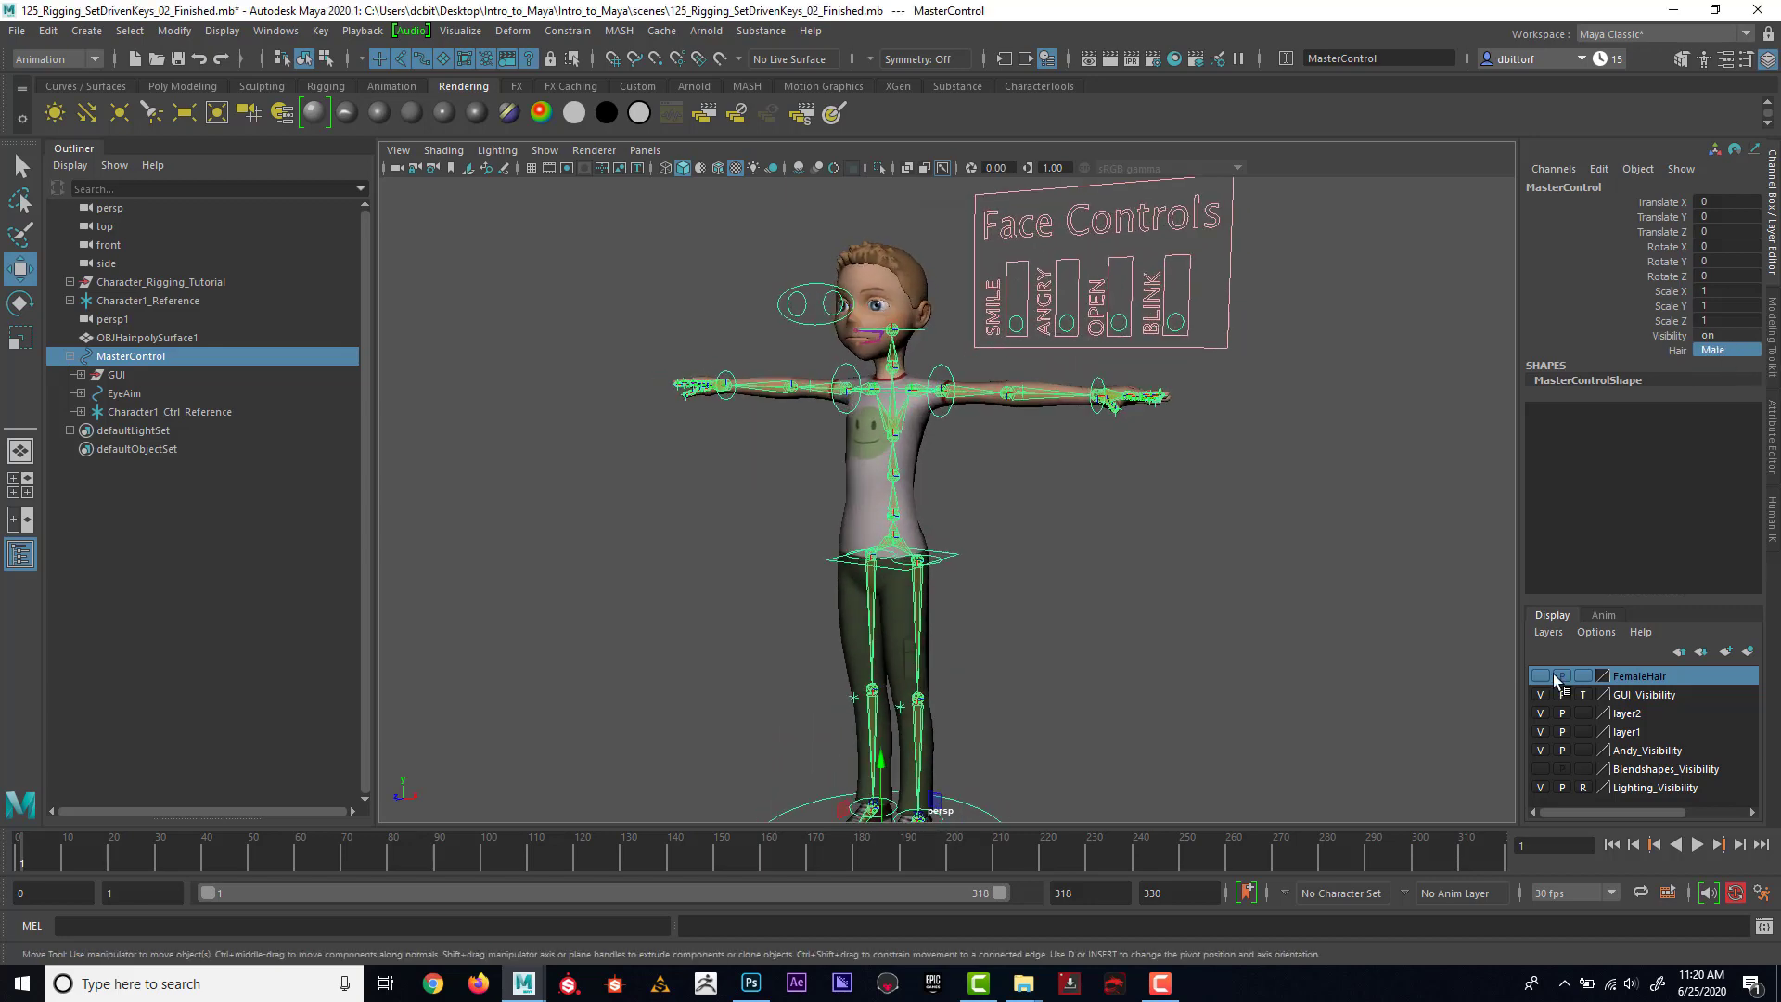
{"action": "left_click", "coordinate": [1539, 675]}
{"action": "left_click_drag", "start_coordinate": [972, 493], "coordinate": [919, 399], "text": "alt"}
{"action": "left_click", "coordinate": [1540, 675]}
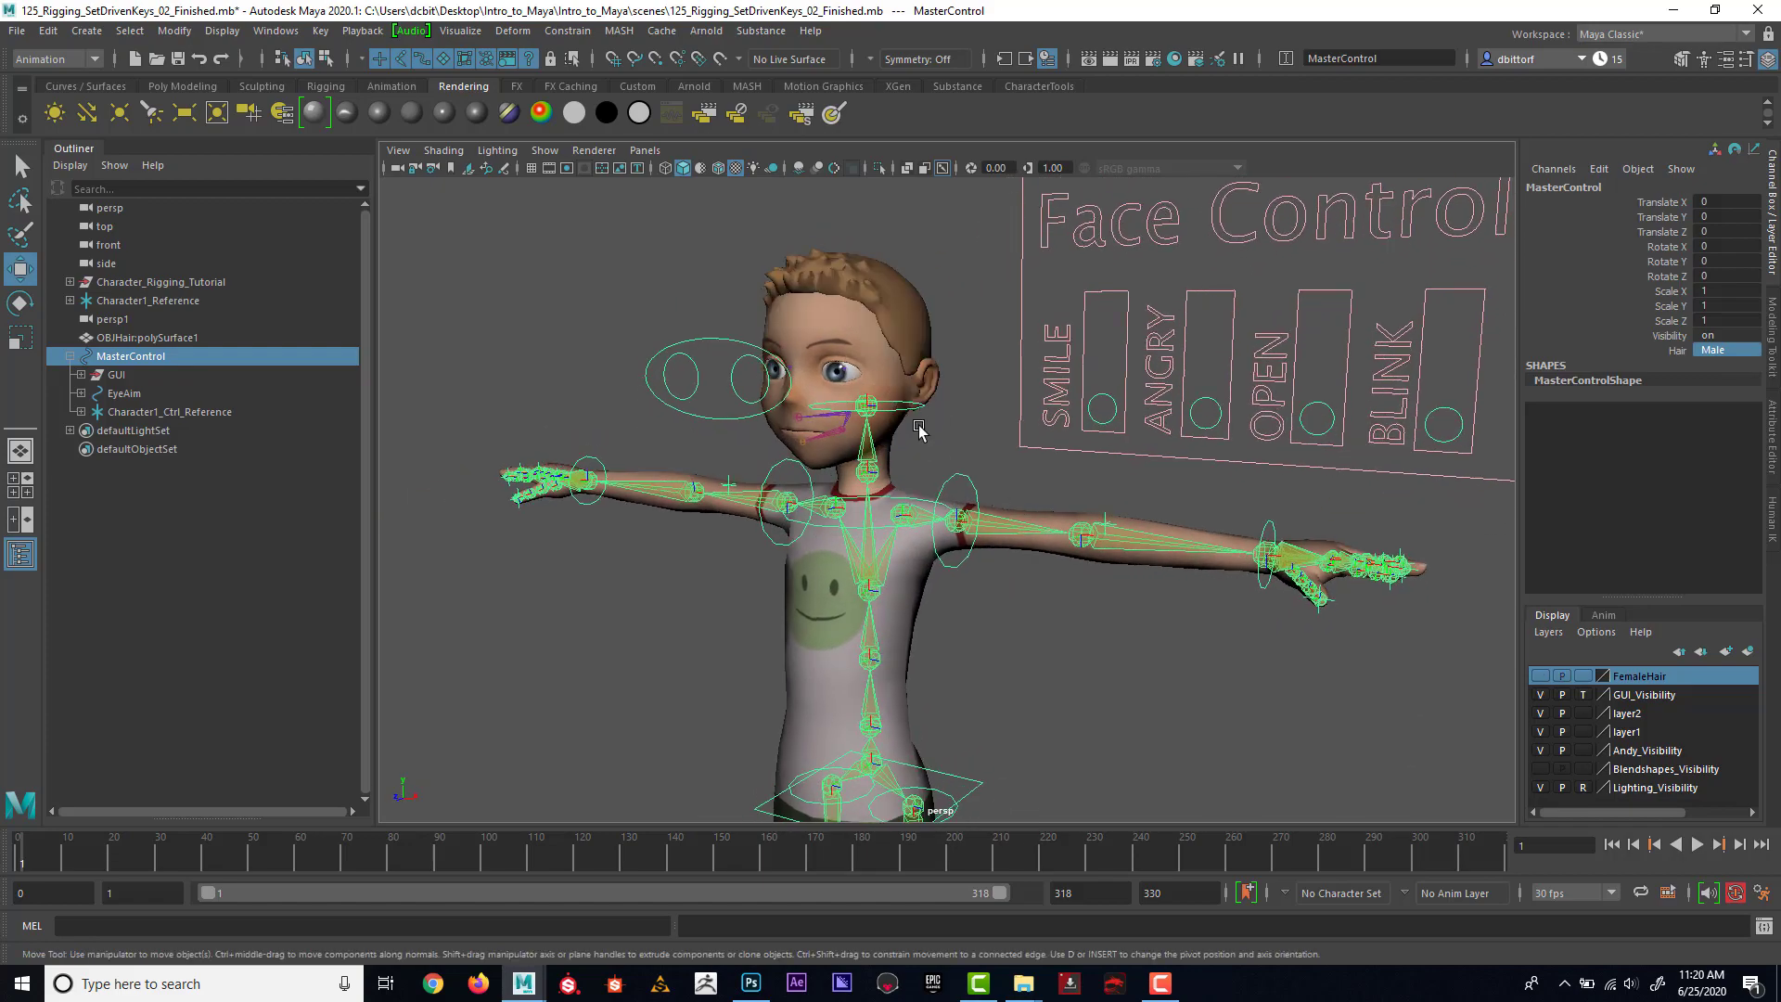
{"action": "left_click", "coordinate": [1540, 676]}
{"action": "scroll", "coordinate": [1064, 609], "scroll_direction": "up", "scroll_amount": 5}
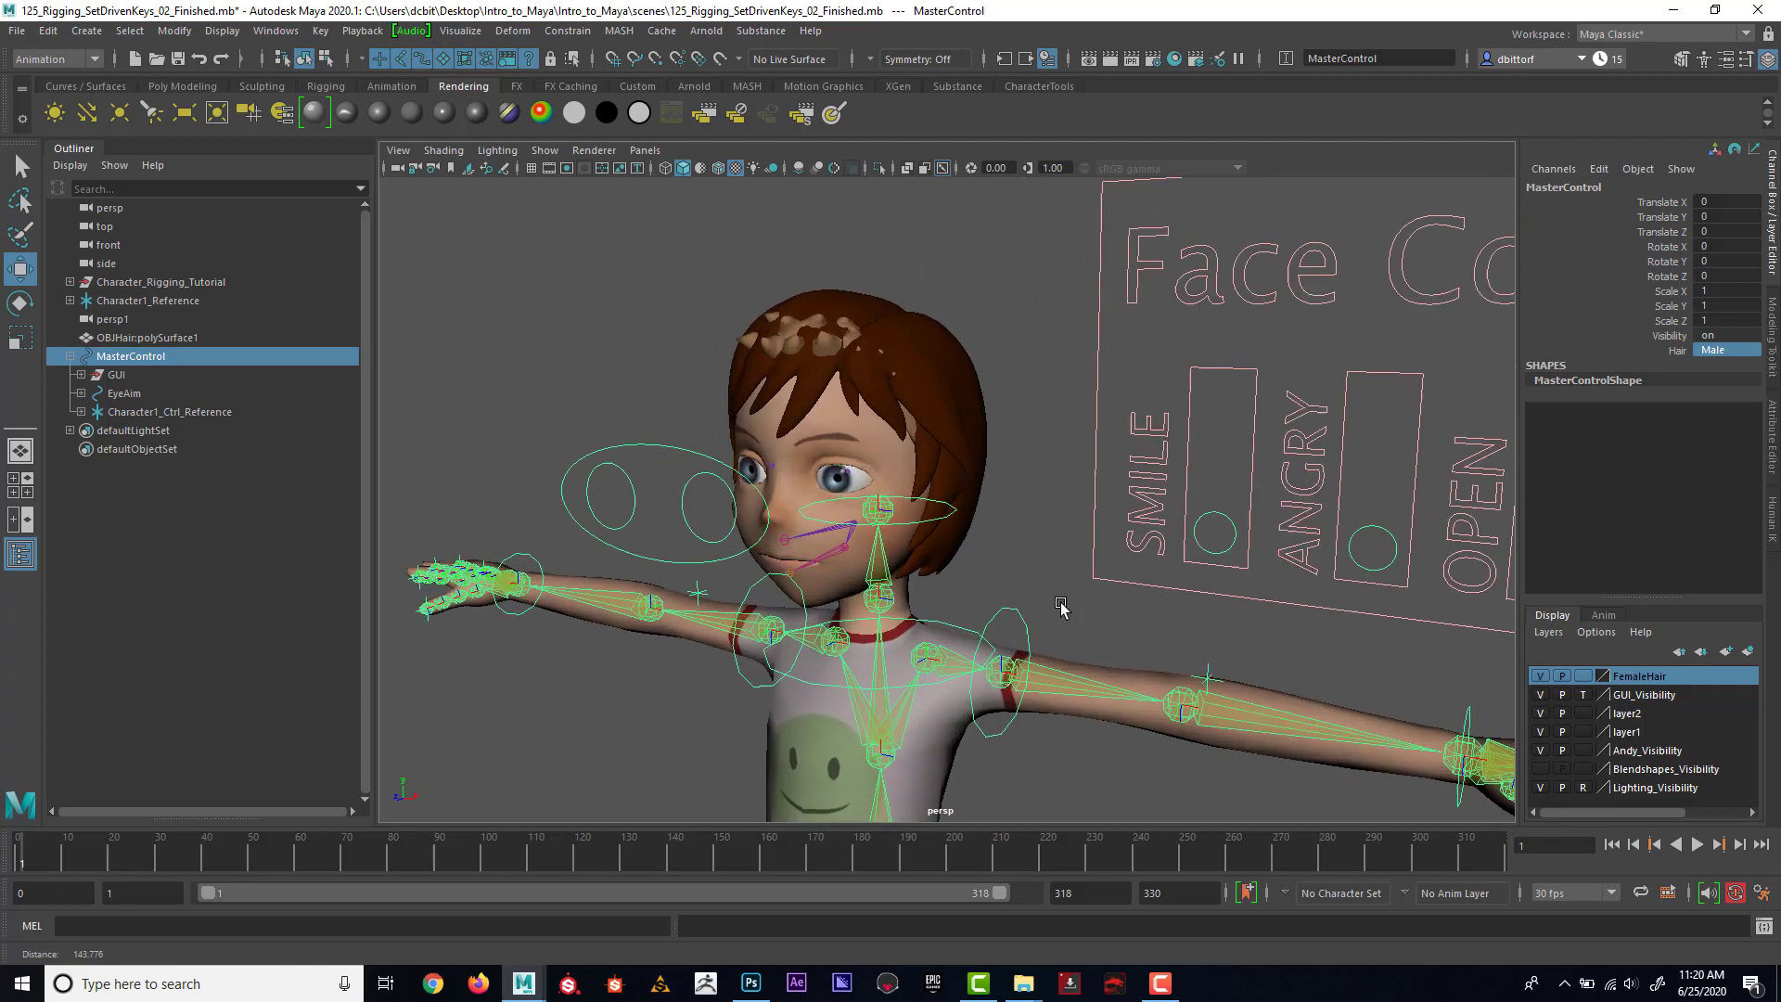
Rotate the head effector to test it, undo the rotation, and select then deselect the hair mesh.
{"action": "left_click", "coordinate": [952, 522]}
{"action": "key", "text": "e"}
{"action": "left_click_drag", "start_coordinate": [783, 510], "coordinate": [844, 514]}
{"action": "key", "text": "ctrl+z"}
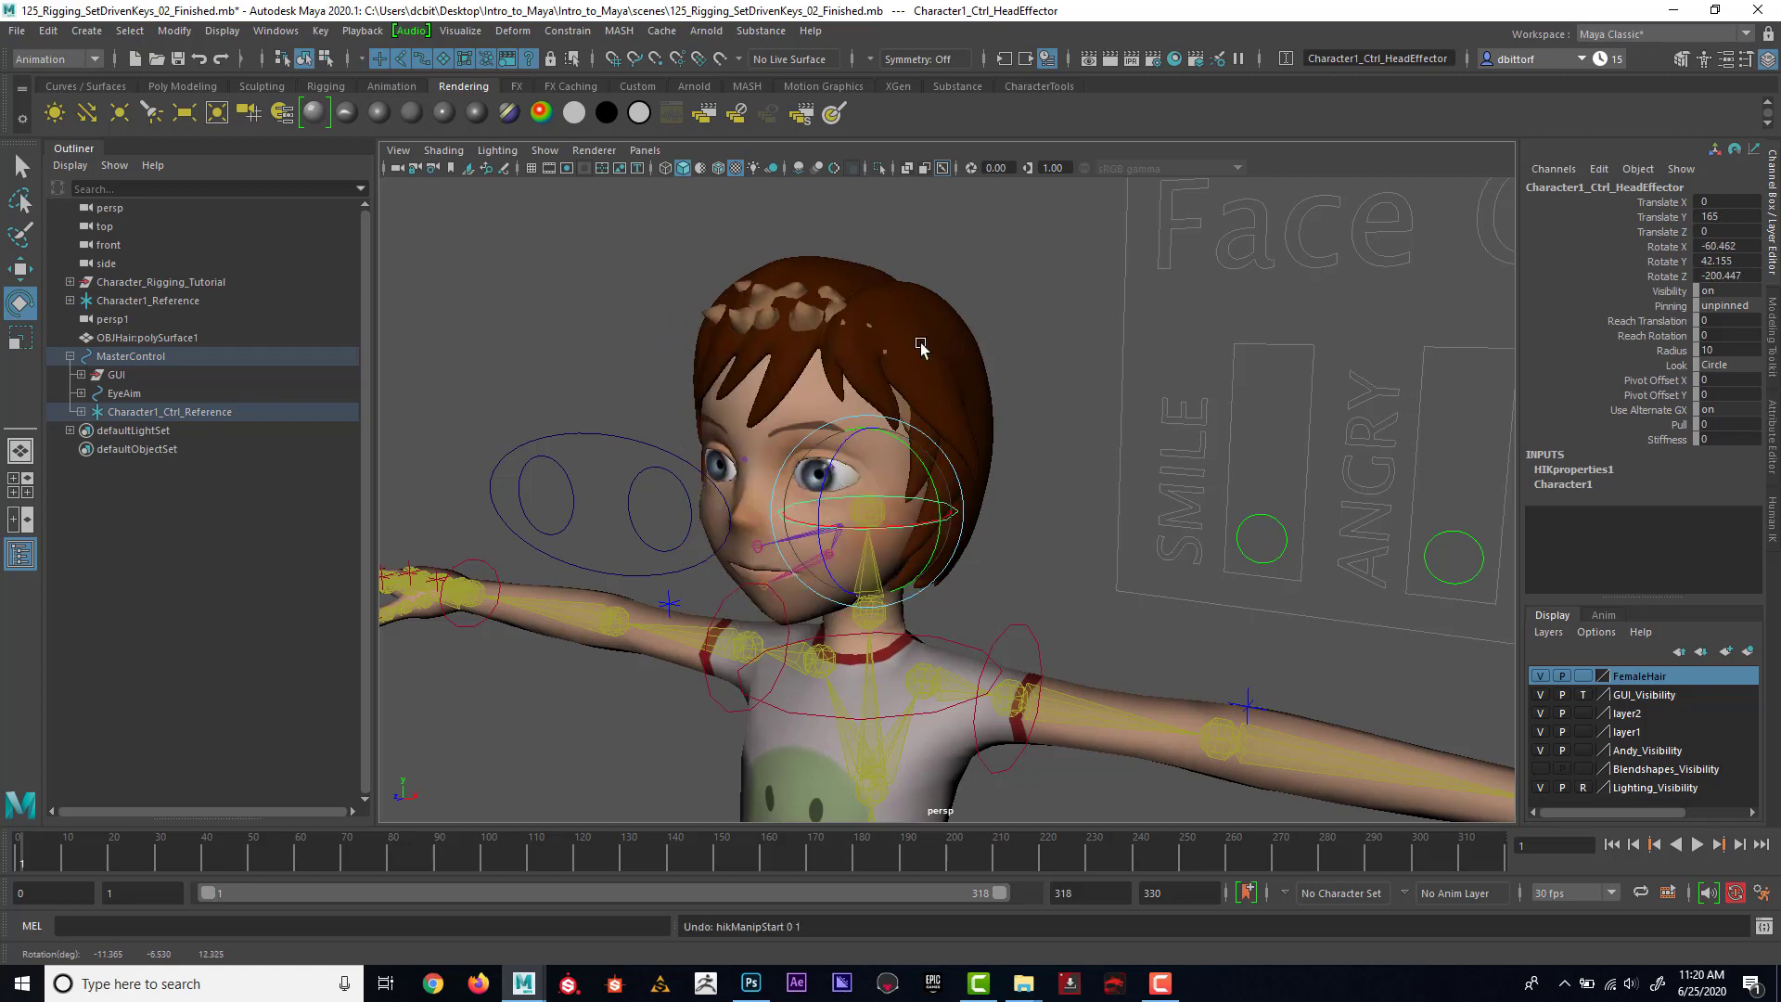
{"action": "left_click", "coordinate": [918, 405]}
{"action": "scroll", "coordinate": [919, 406], "scroll_direction": "up", "scroll_amount": 3}
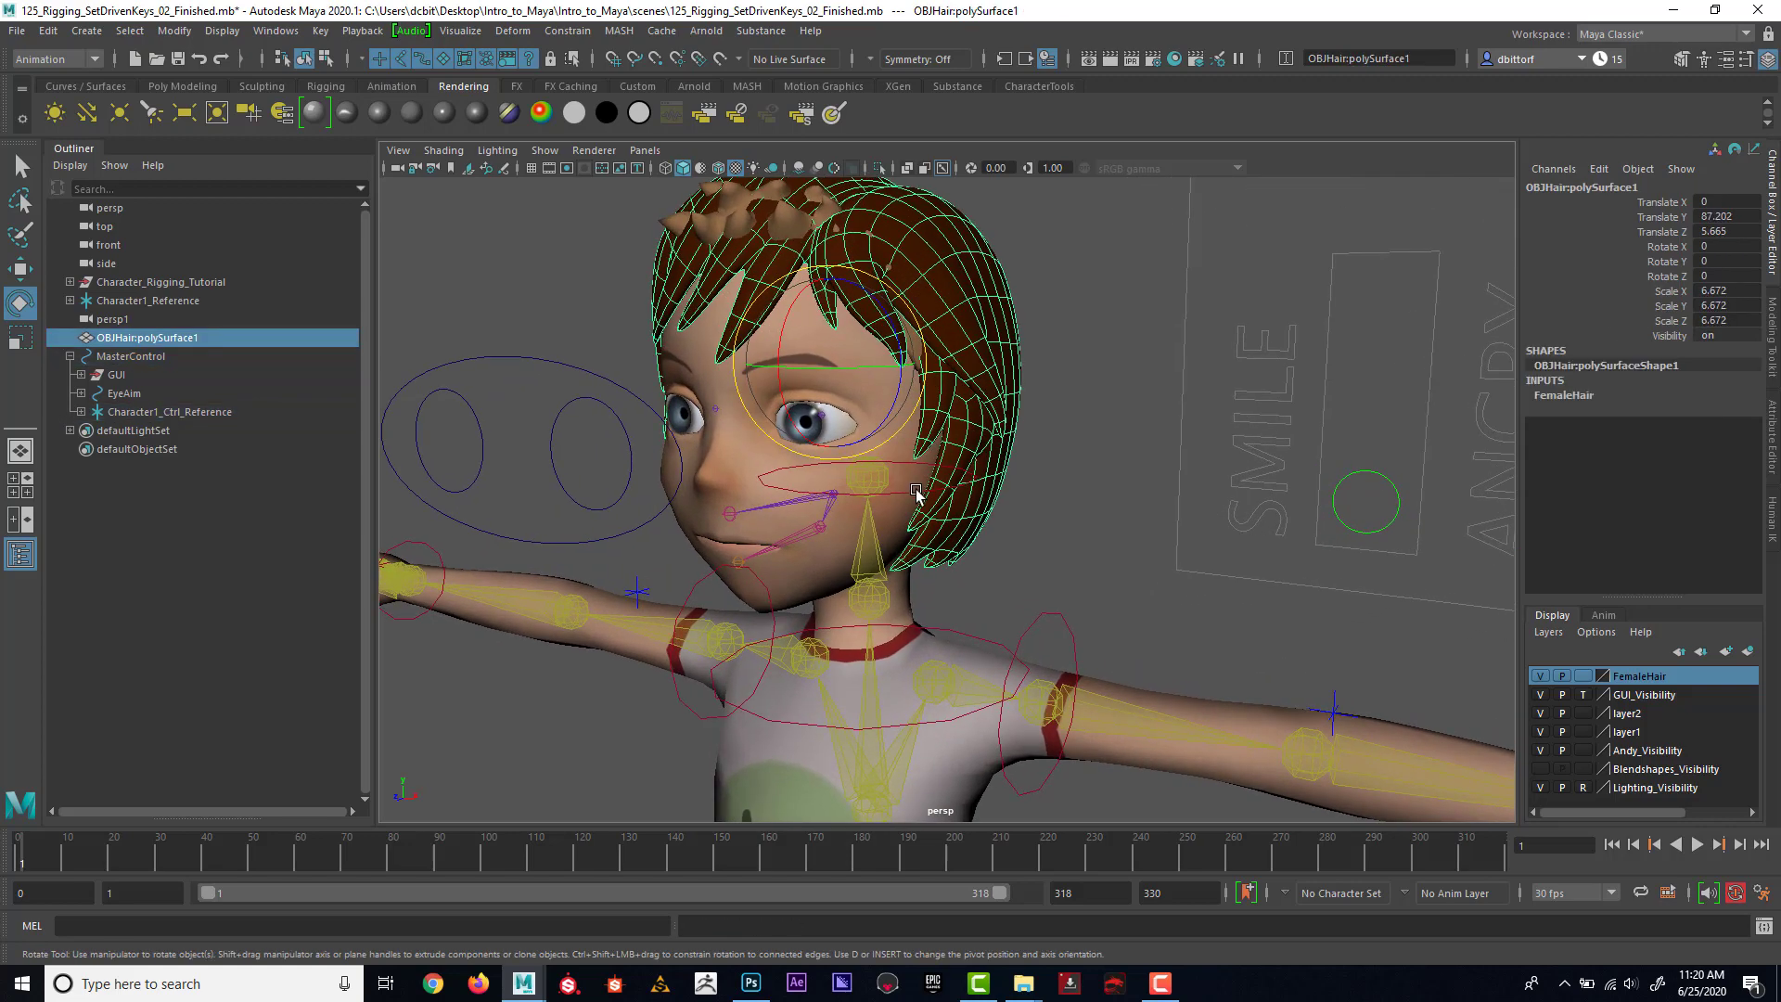
{"action": "left_click", "coordinate": [831, 501]}
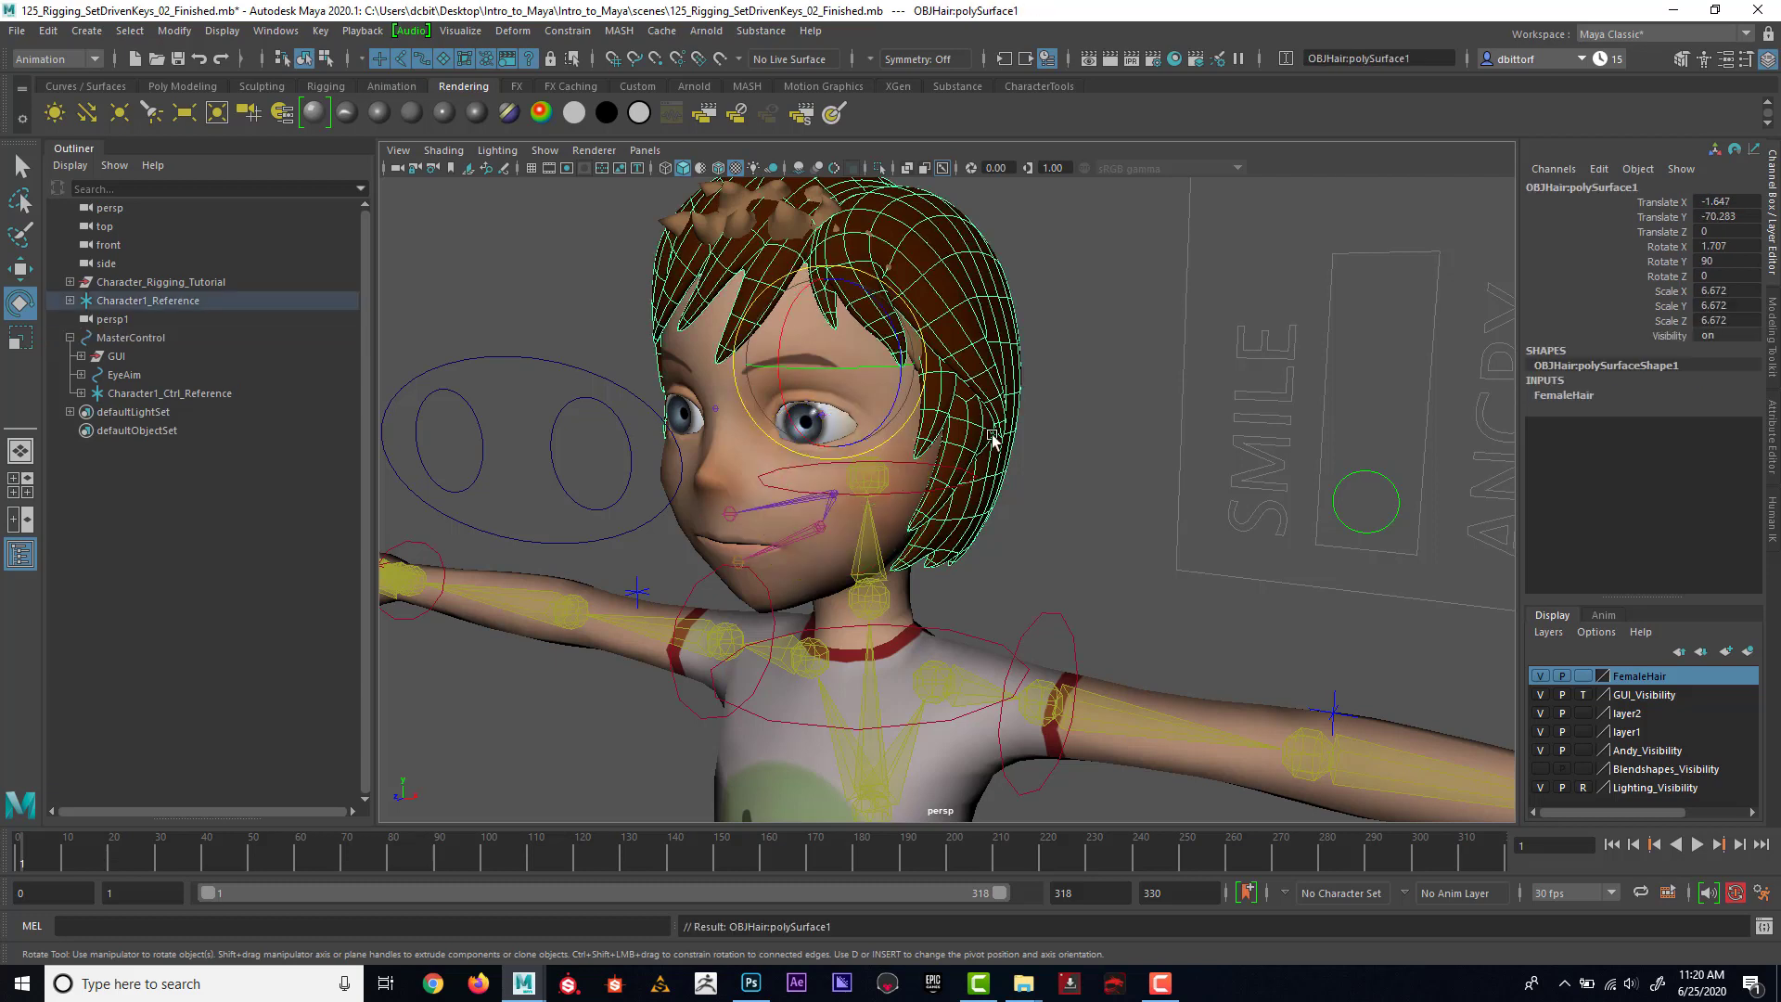
{"action": "left_click", "coordinate": [1062, 406]}
Turn the character's head into a new pose with the head effector.
{"action": "left_click", "coordinate": [916, 489]}
{"action": "left_click_drag", "start_coordinate": [916, 489], "coordinate": [954, 470]}
{"action": "right_click_drag", "start_coordinate": [954, 470], "coordinate": [921, 399], "text": "alt"}
{"action": "left_click_drag", "start_coordinate": [921, 399], "coordinate": [1044, 493], "text": "alt"}
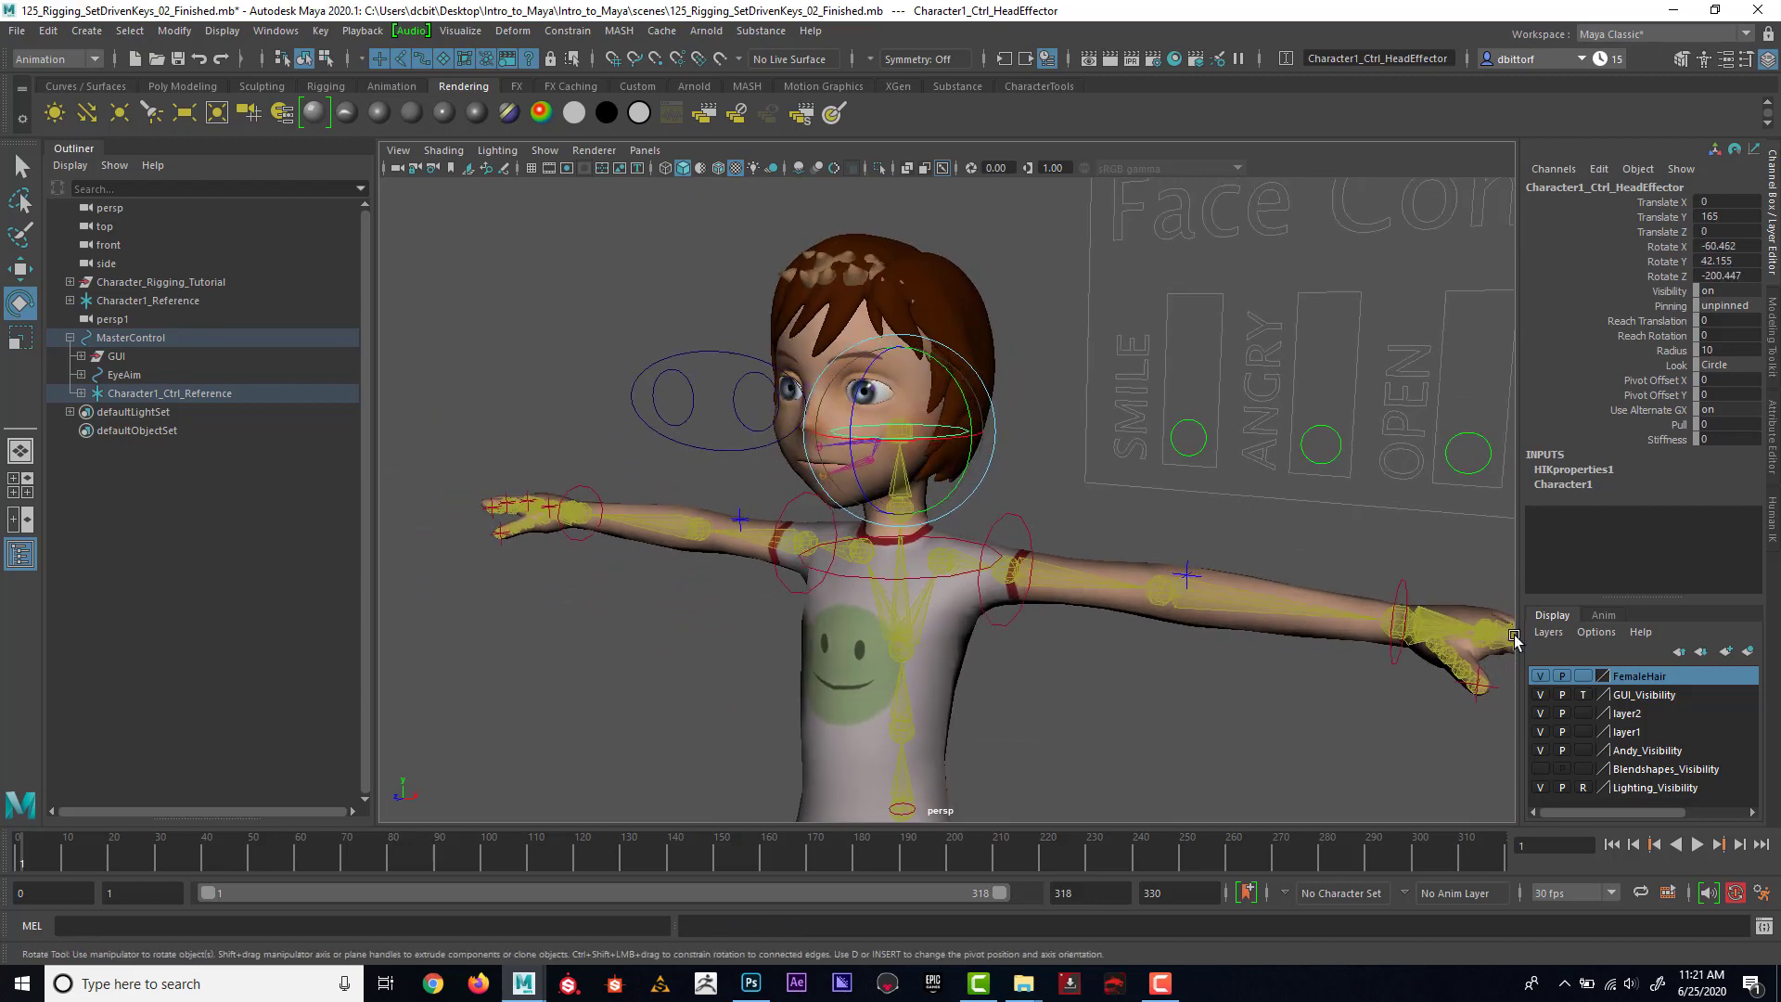
Show the FemaleHair layer again and select MasterControl by its base circle.
{"action": "left_click", "coordinate": [1541, 676]}
{"action": "left_click_drag", "start_coordinate": [937, 445], "coordinate": [988, 478], "text": "alt"}
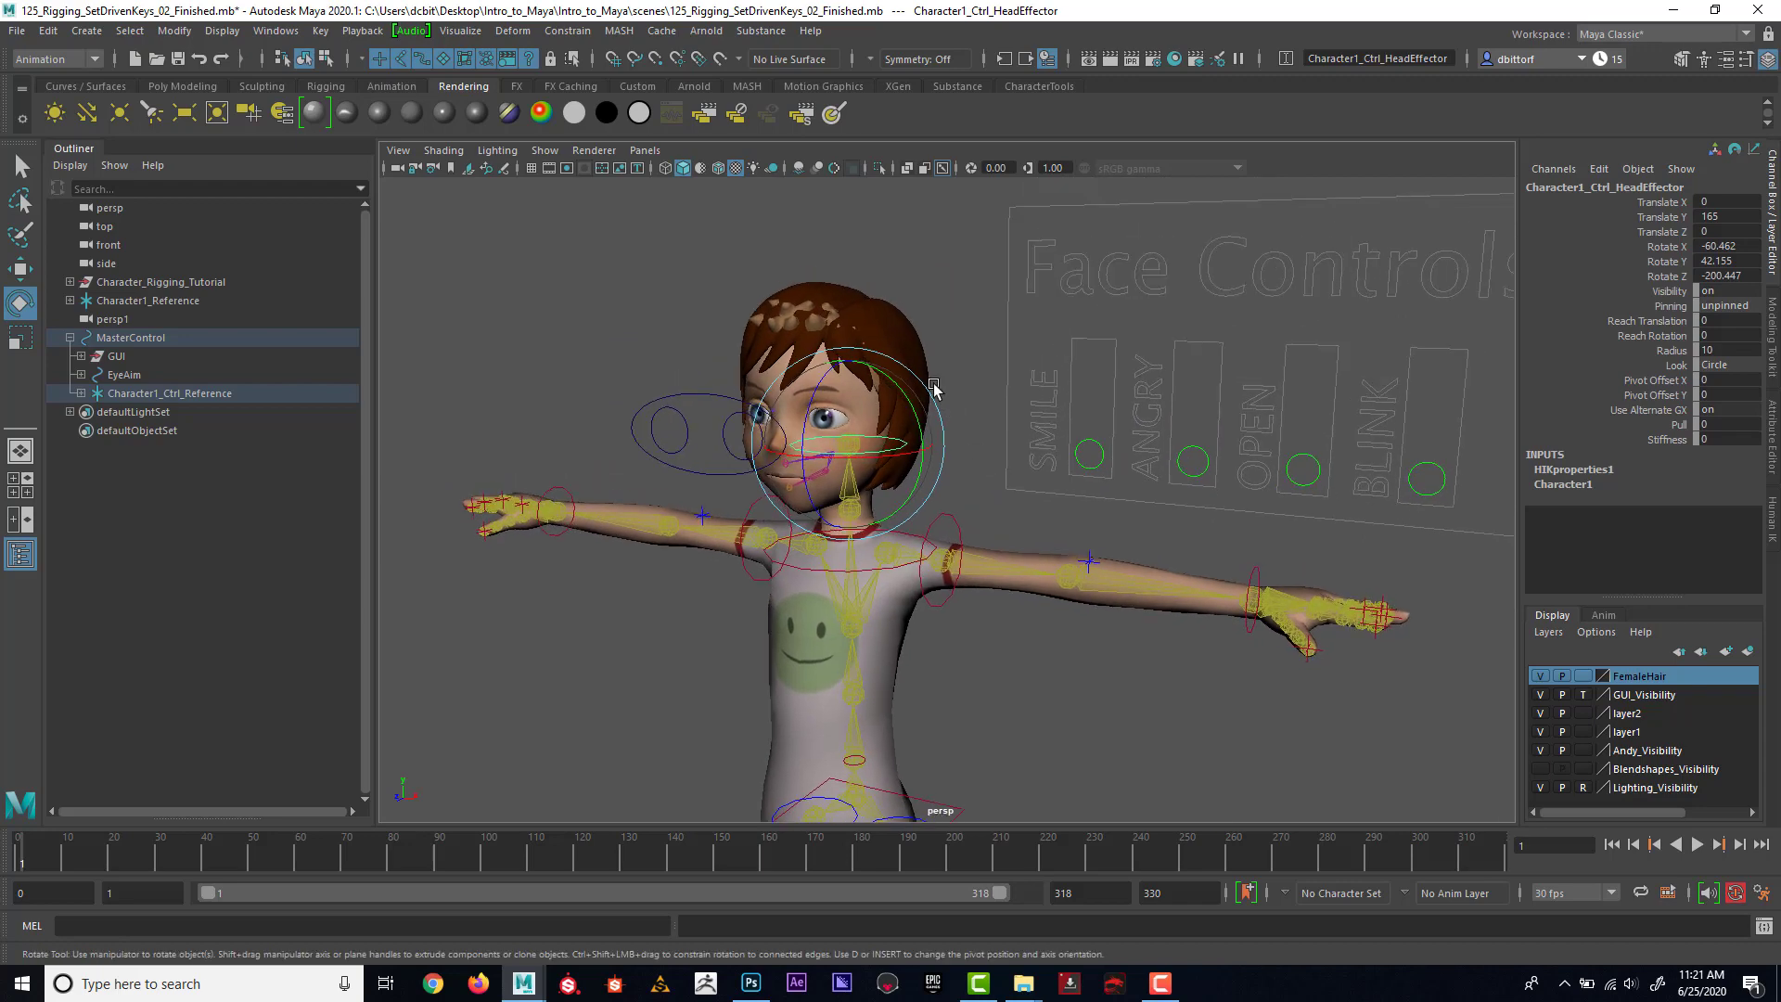
{"action": "left_click_drag", "start_coordinate": [1014, 368], "coordinate": [1119, 630], "text": "alt"}
{"action": "scroll", "coordinate": [1126, 389], "scroll_direction": "down", "scroll_amount": 5}
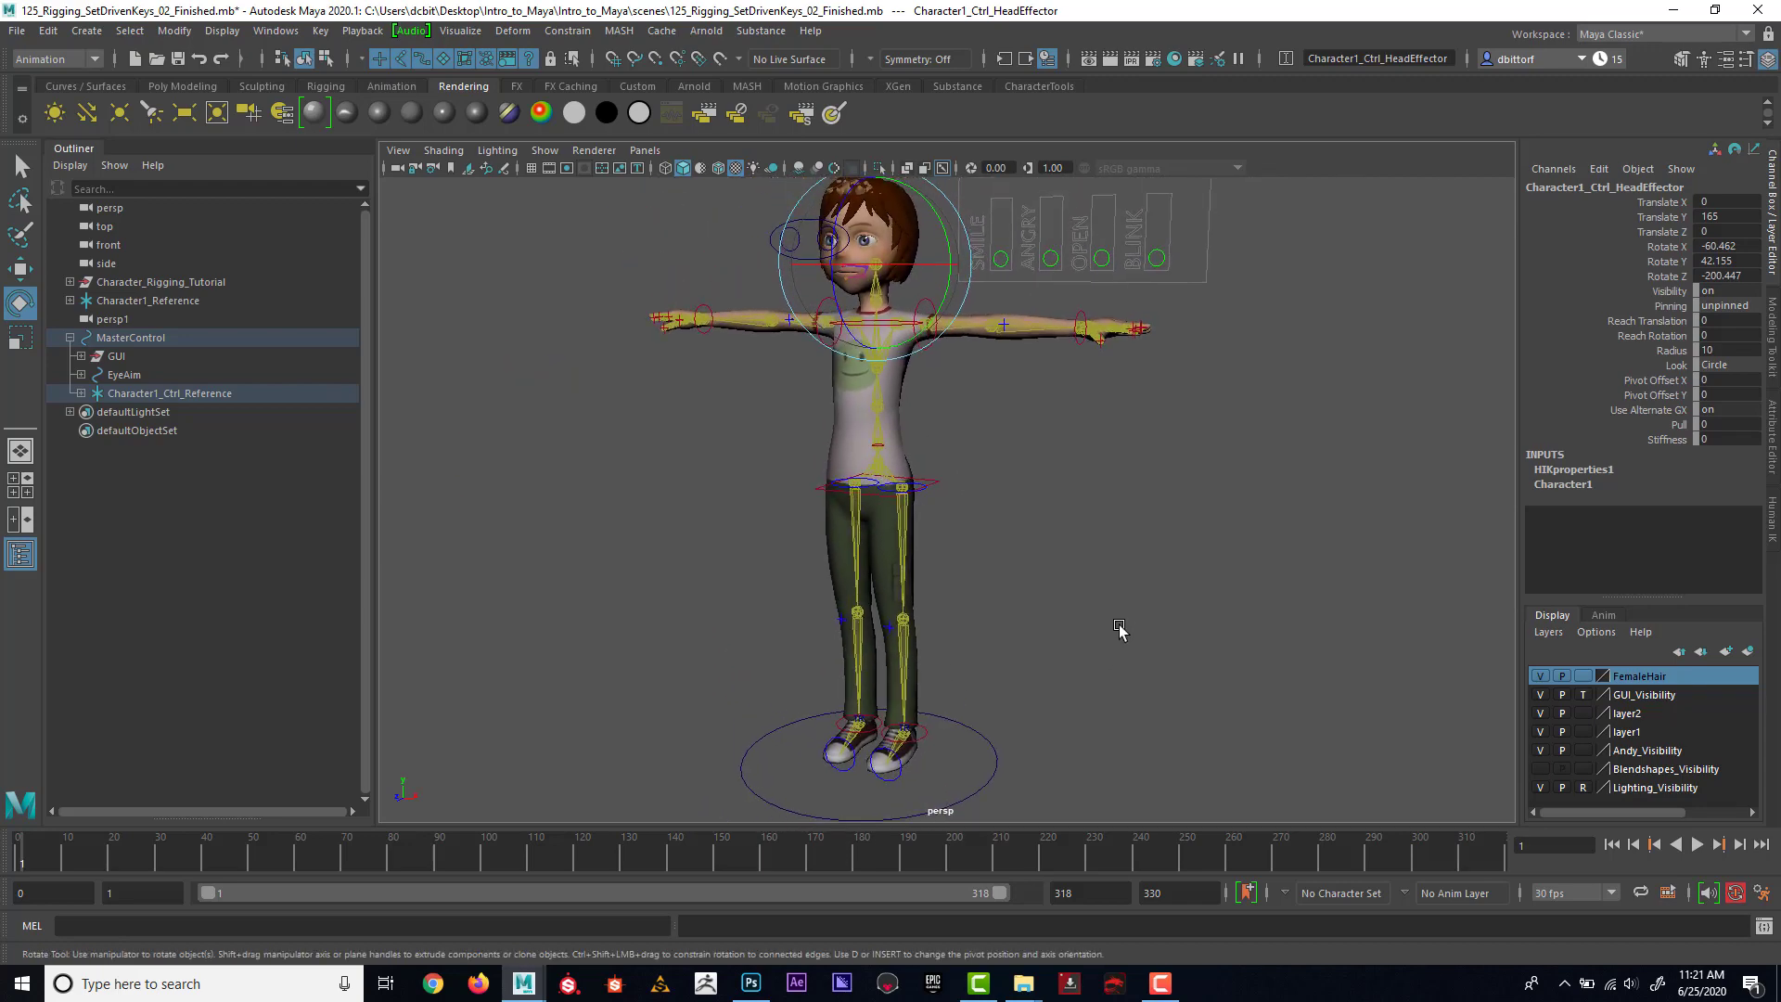
{"action": "left_click", "coordinate": [983, 736]}
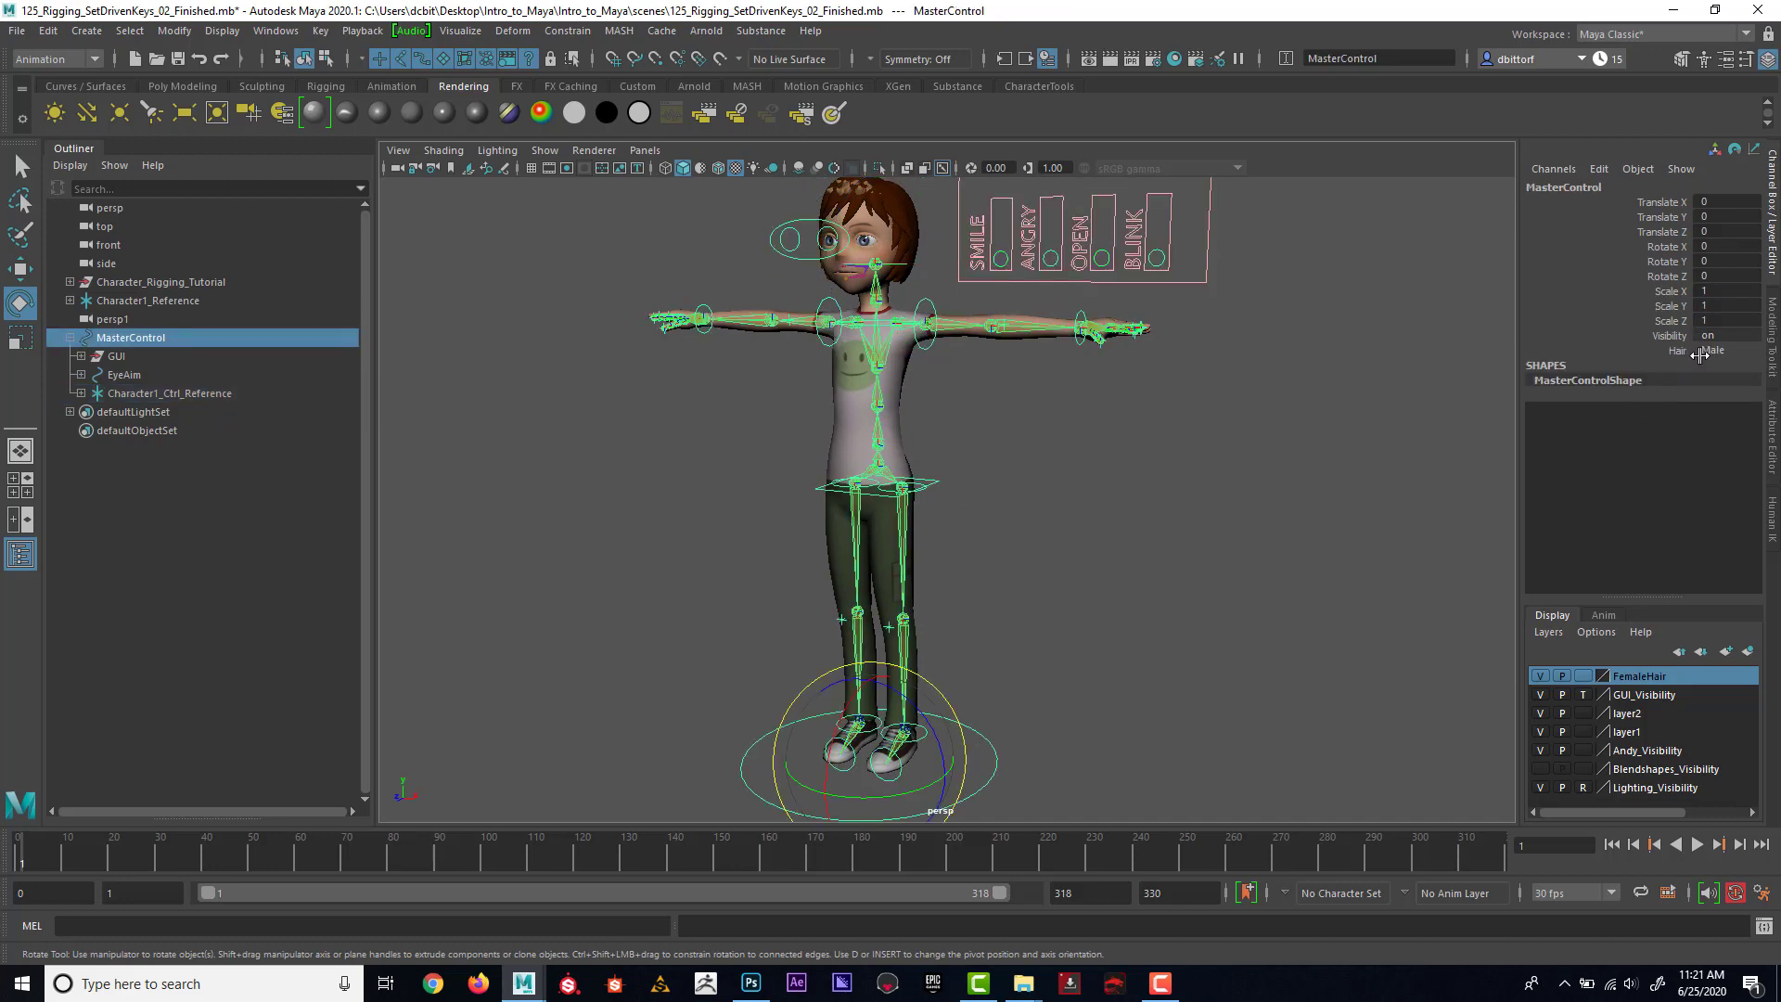
Open Key > Set Driven Key > Set and load MasterControl as driver with Hair chosen.
{"action": "left_click", "coordinate": [321, 32]}
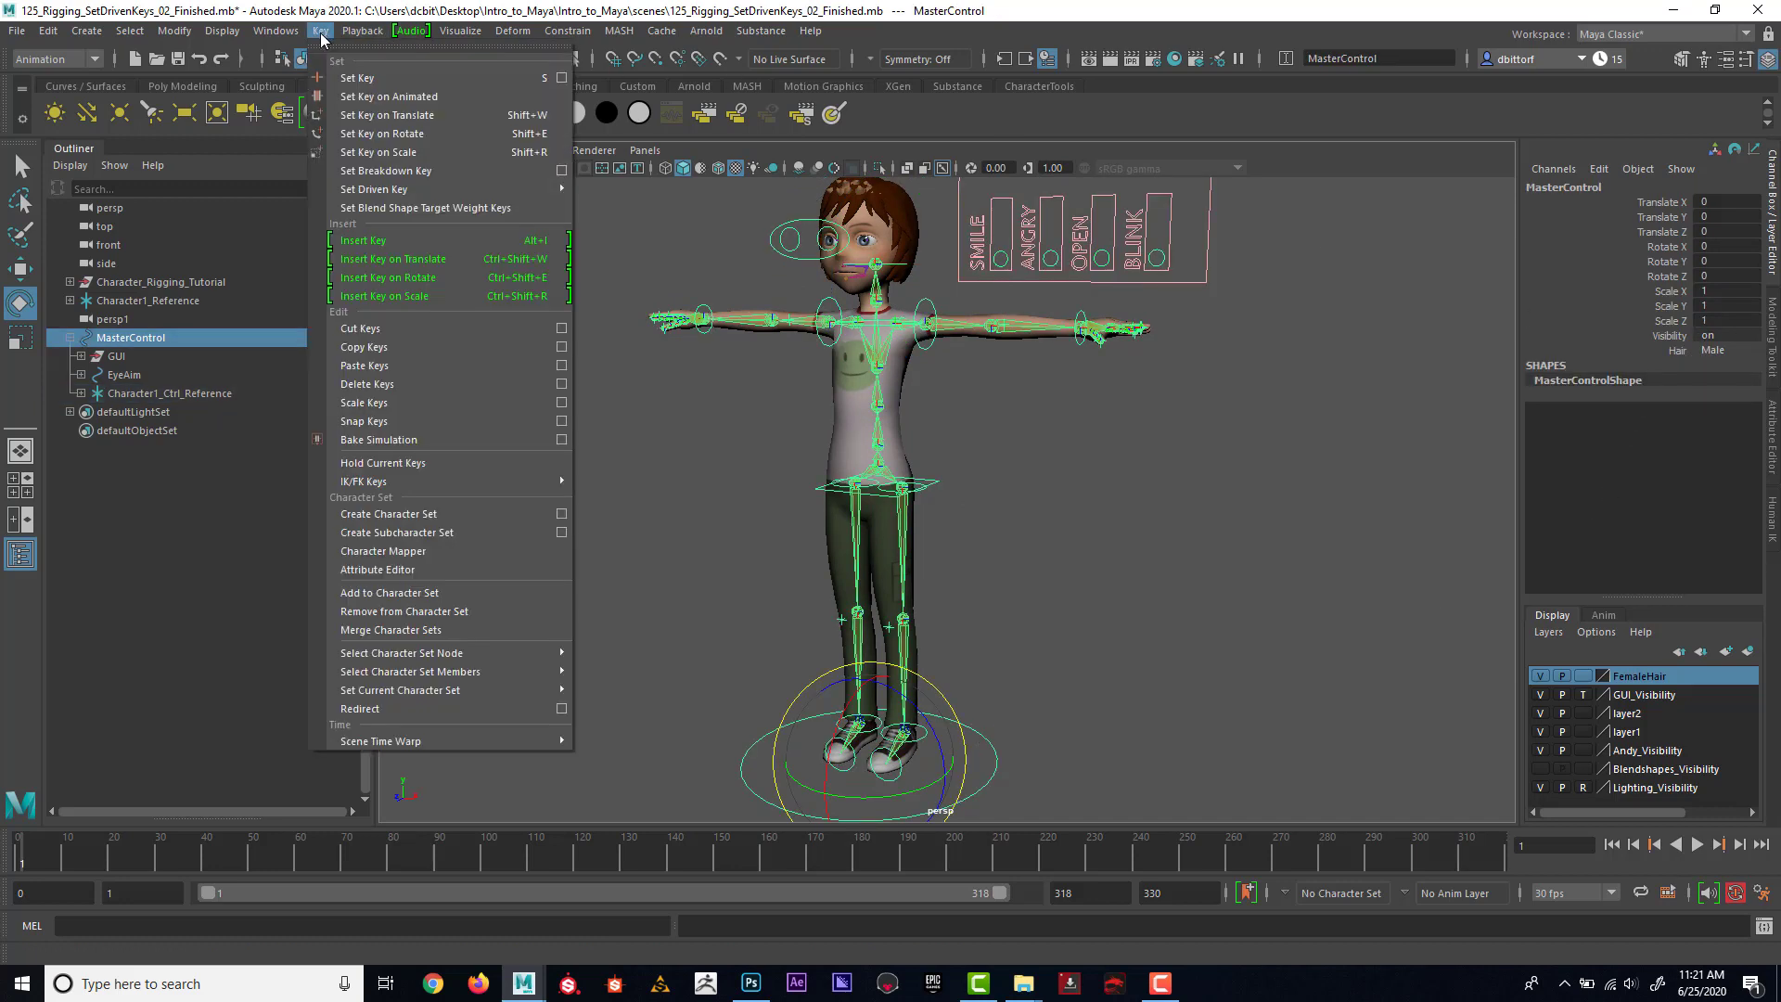
{"action": "mouse_move", "coordinate": [399, 189]}
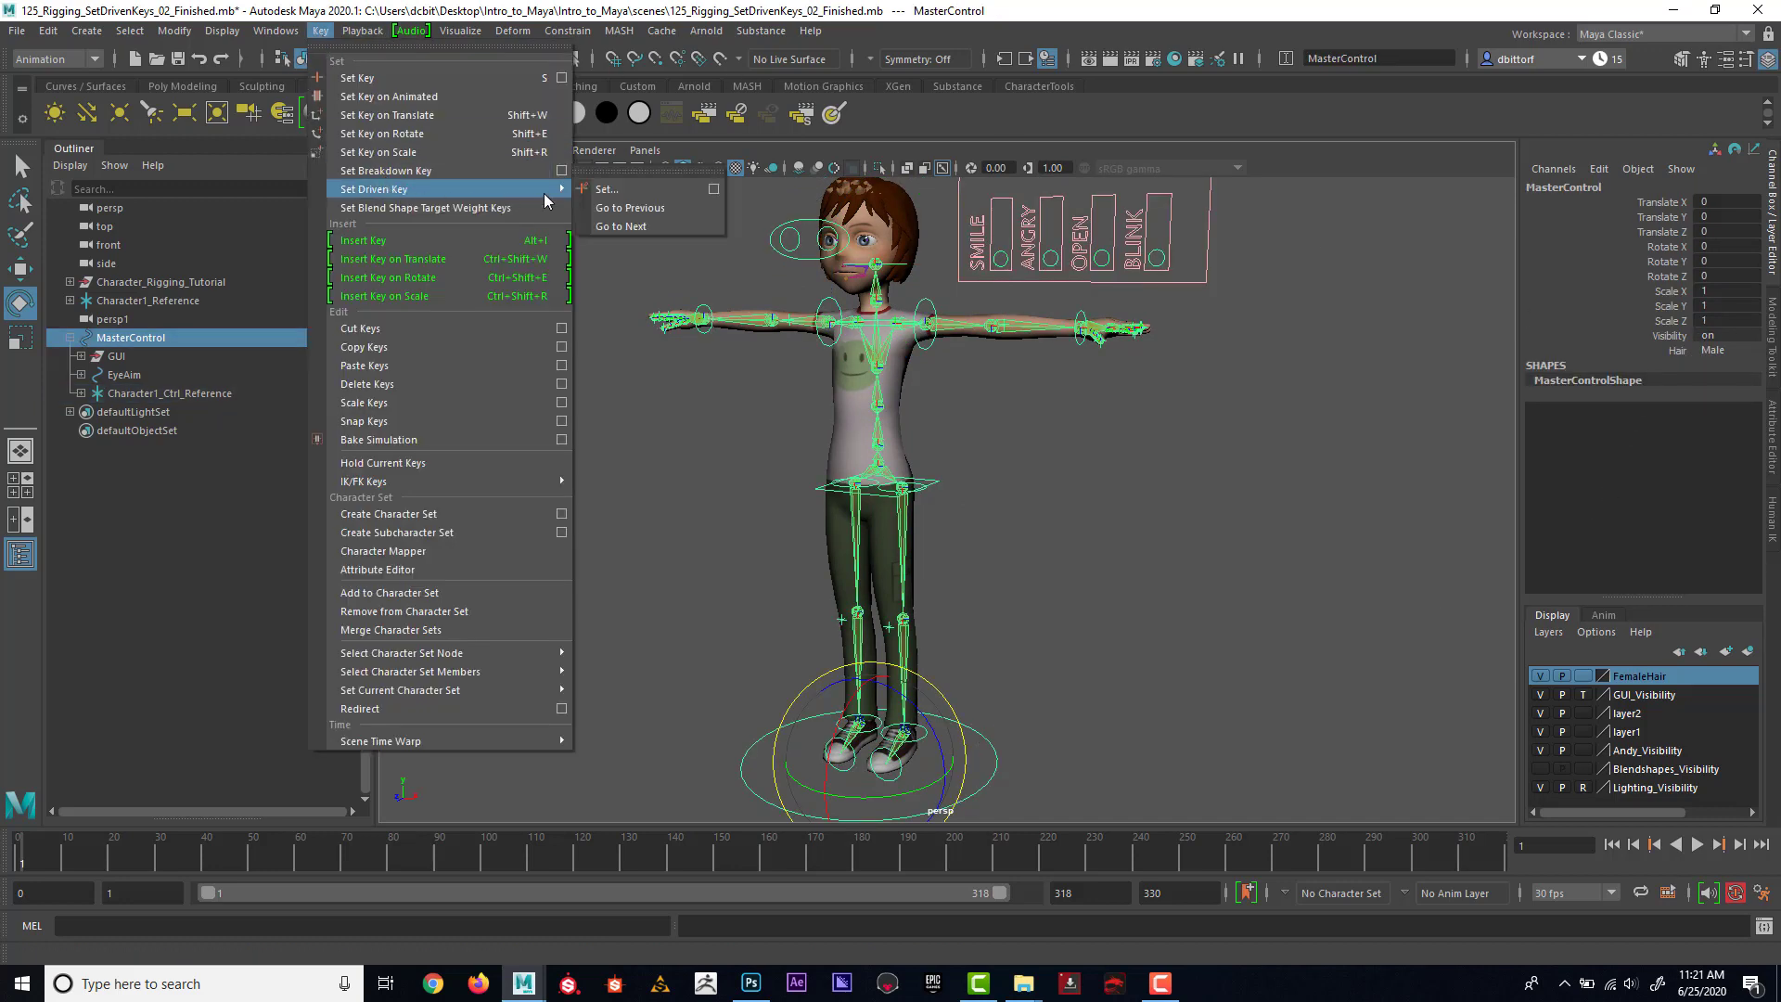
{"action": "left_click", "coordinate": [716, 190]}
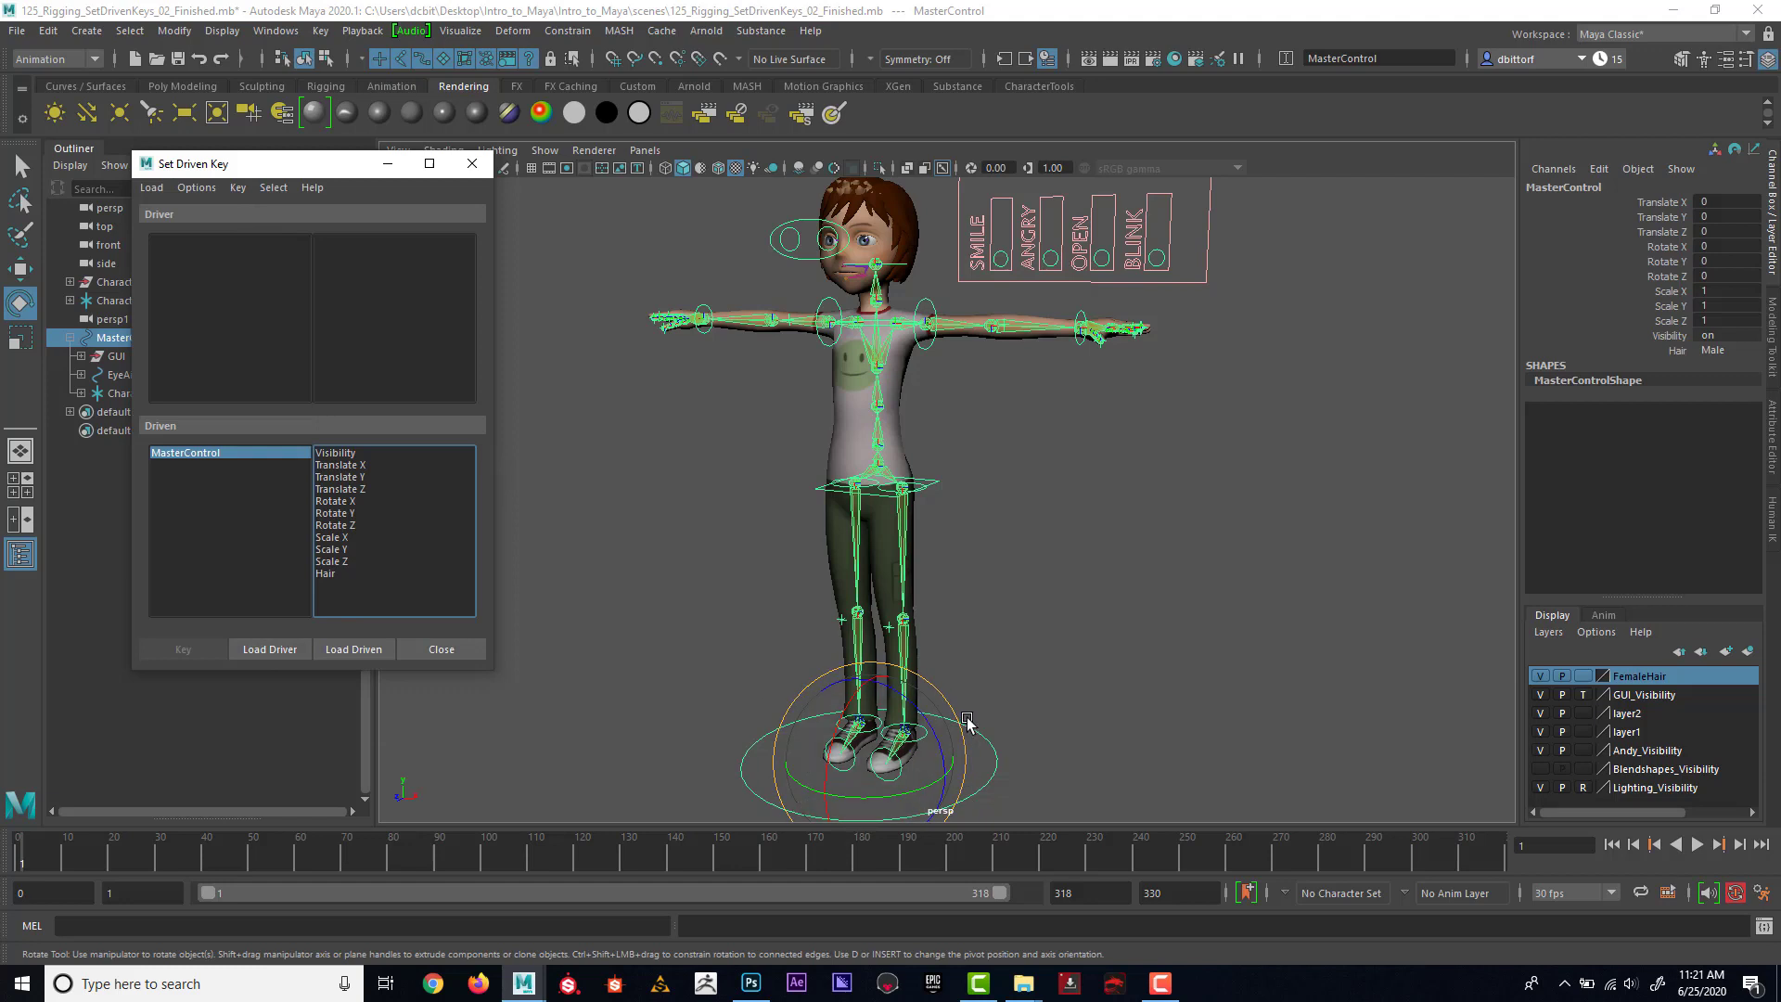
{"action": "left_click", "coordinate": [282, 649]}
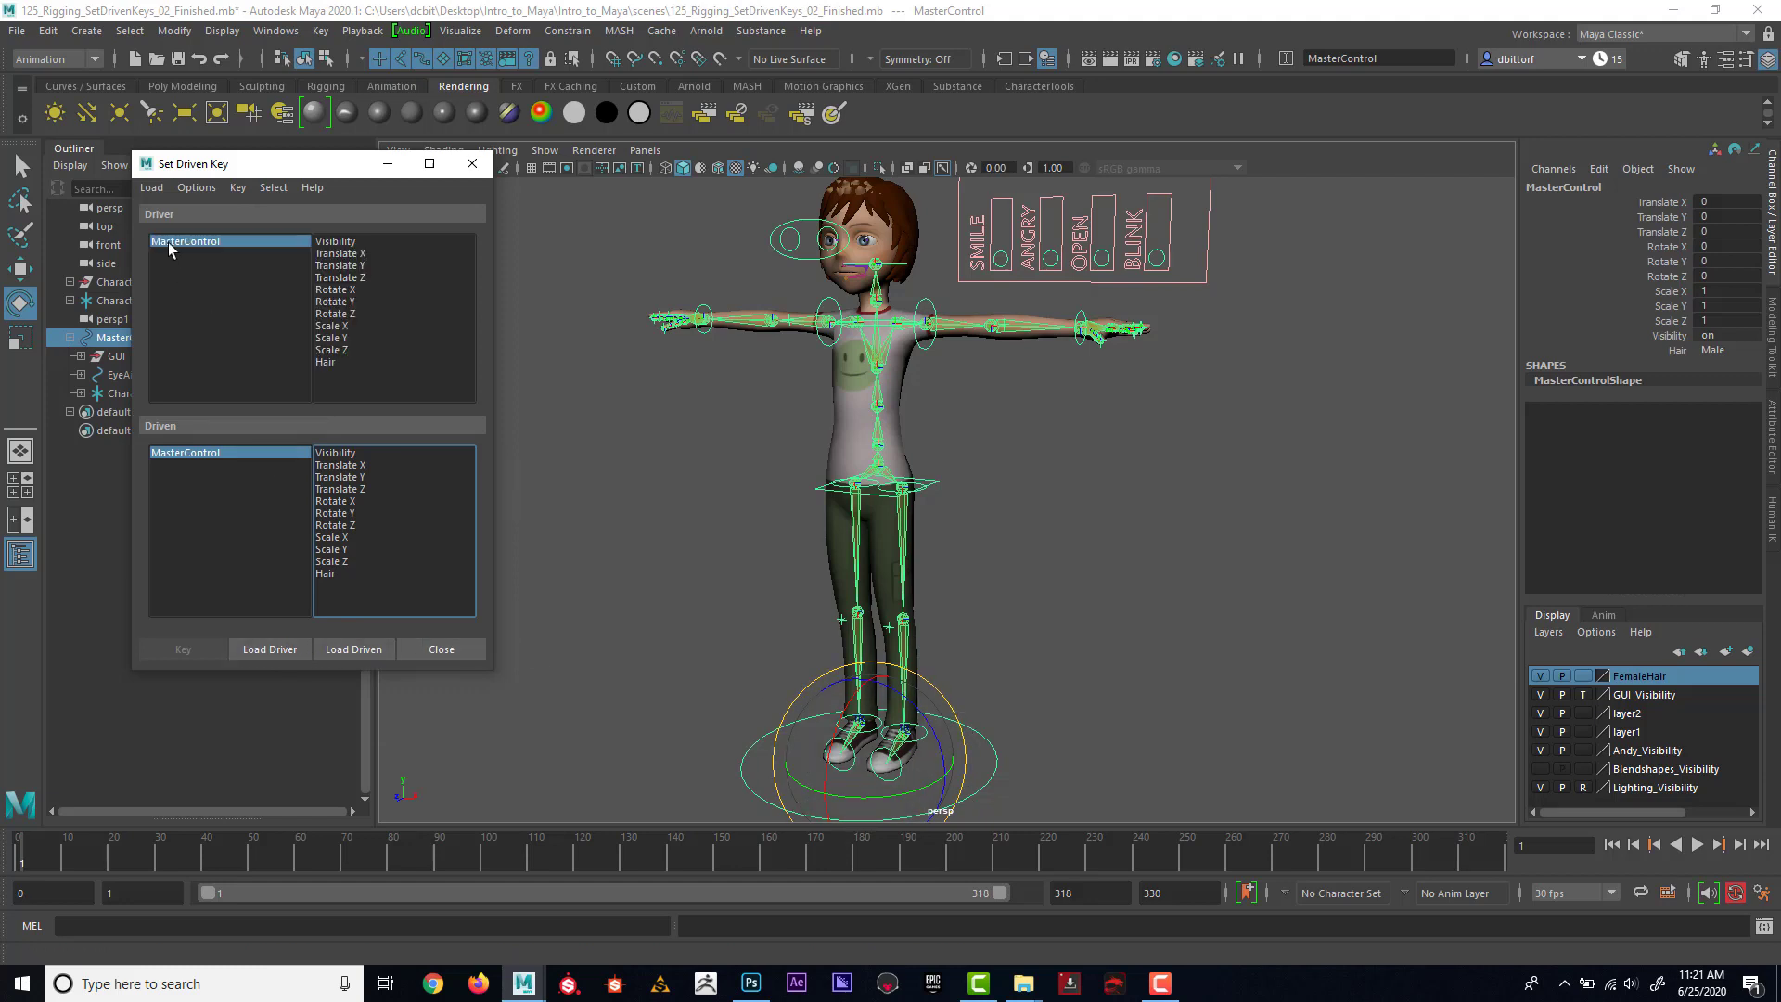
{"action": "left_click", "coordinate": [325, 361]}
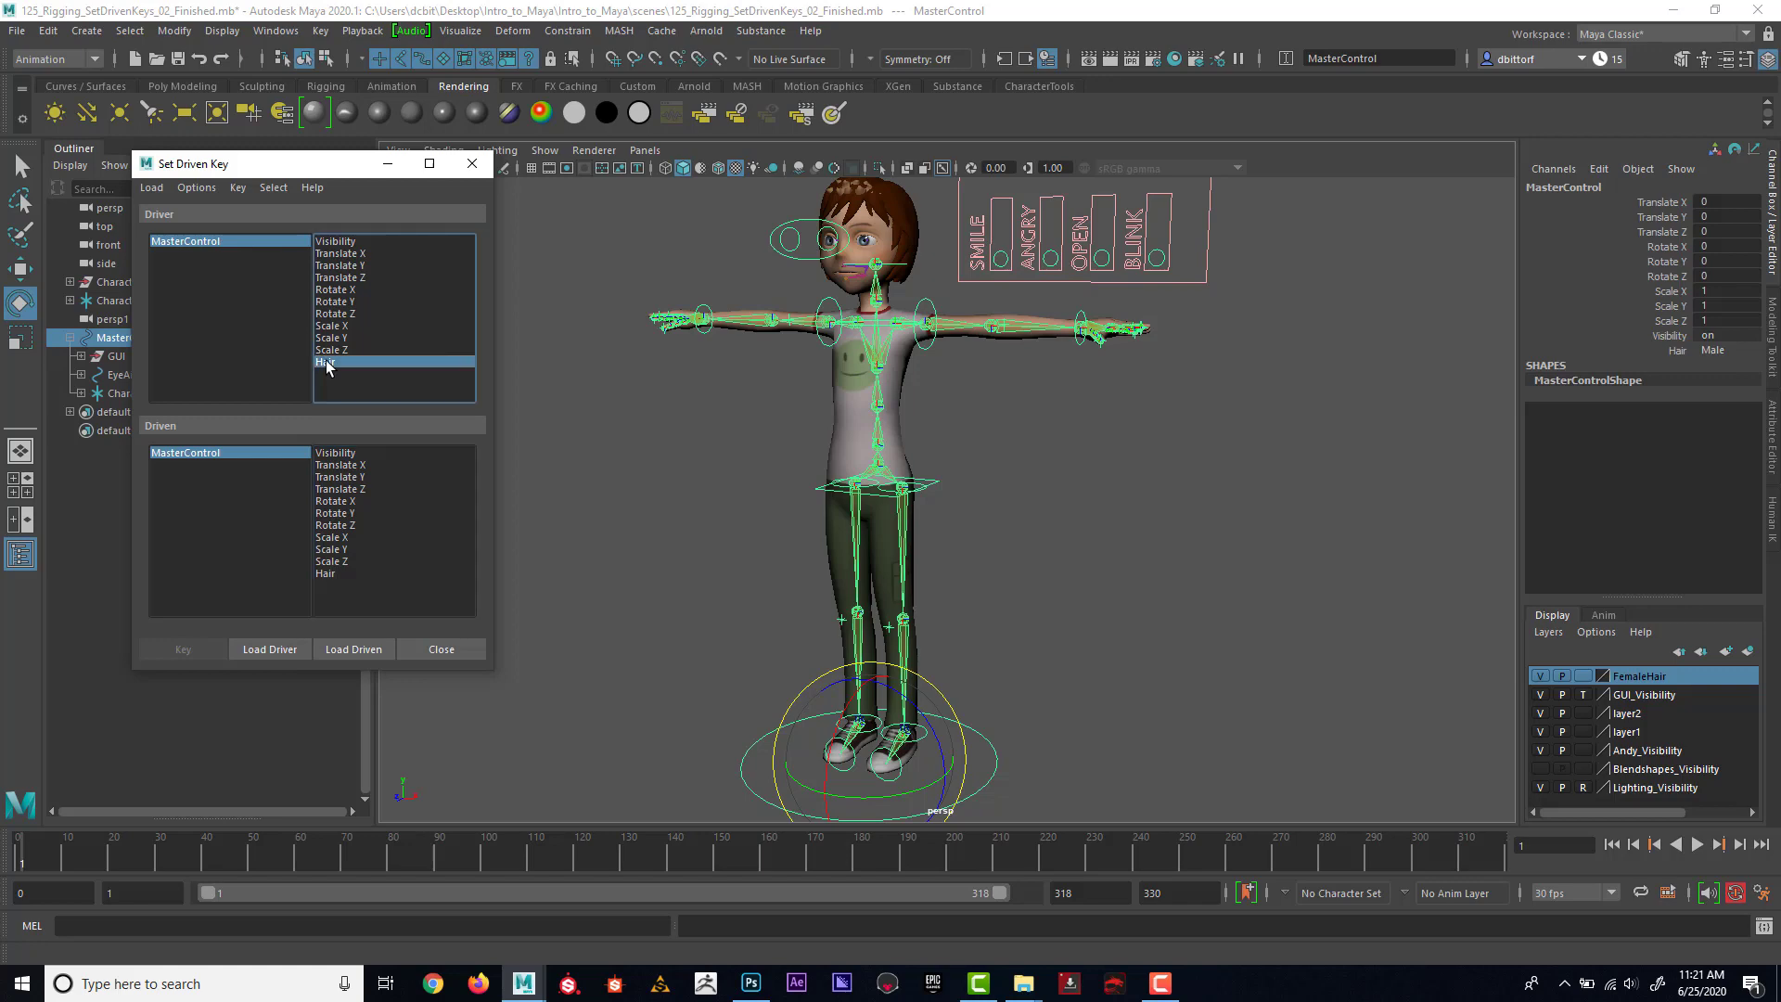
Hide the FemaleHair layer and select the short hair mesh.
{"action": "scroll", "coordinate": [616, 297], "scroll_direction": "up", "scroll_amount": 3}
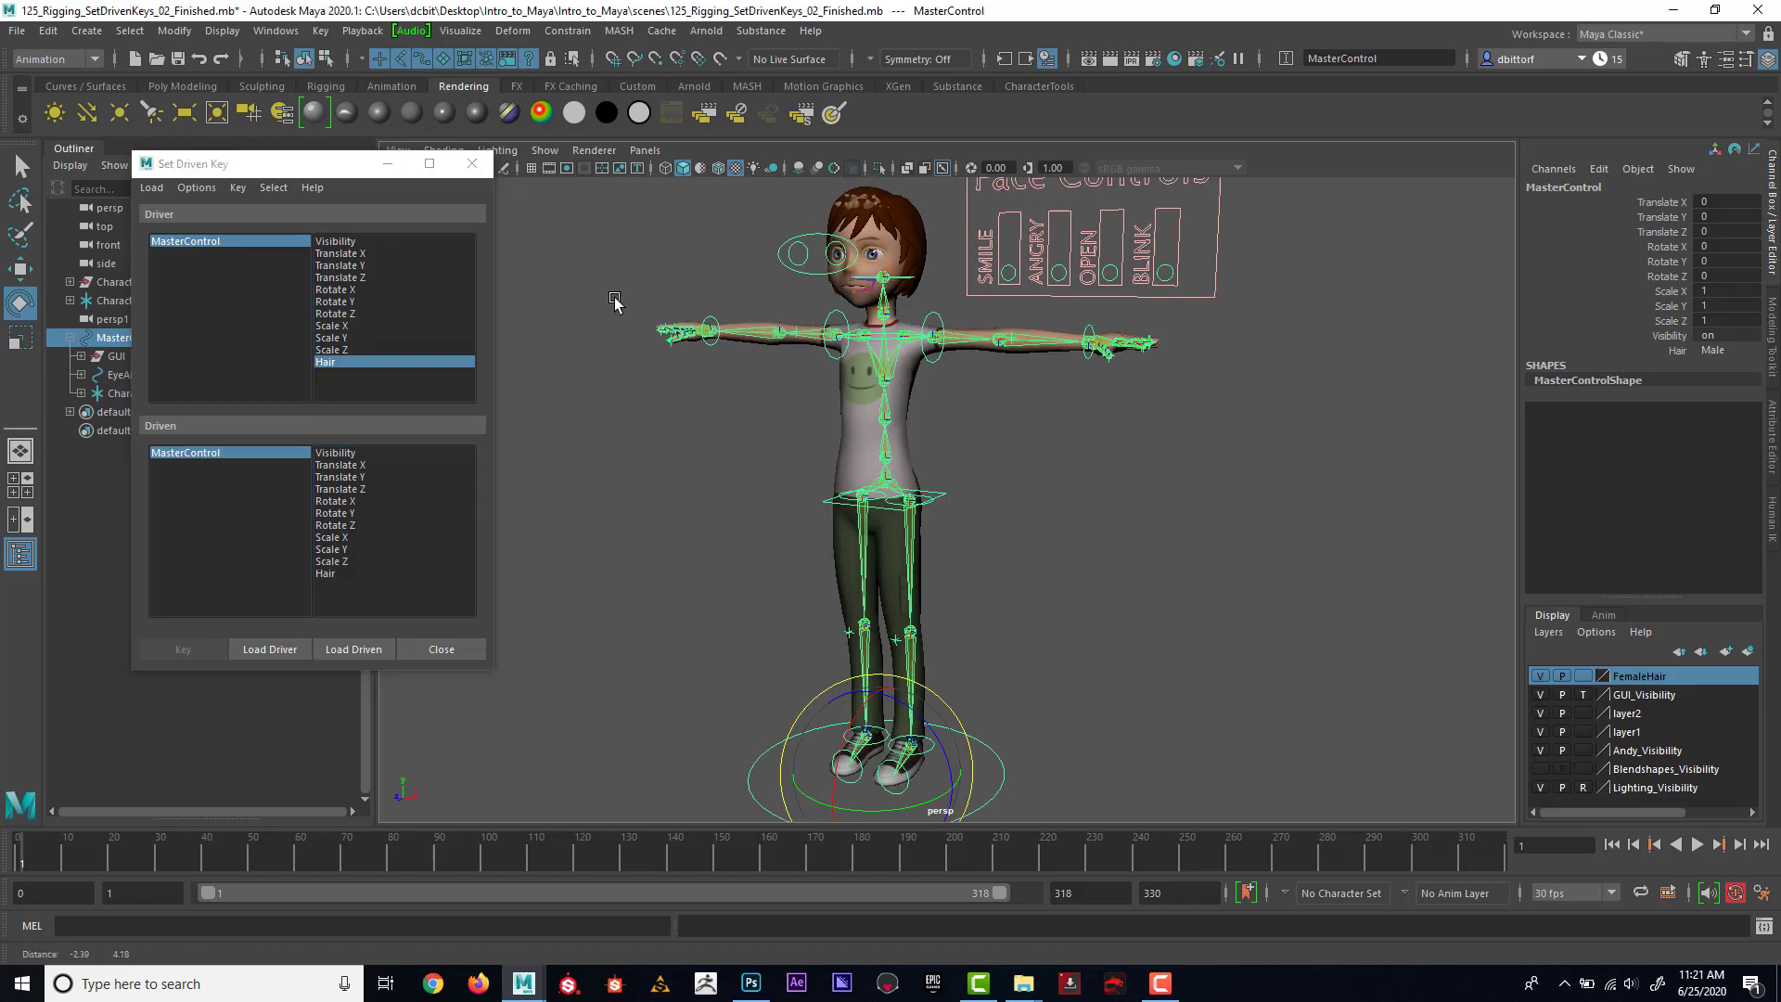
{"action": "left_click", "coordinate": [1540, 675]}
{"action": "scroll", "coordinate": [966, 401], "scroll_direction": "up", "scroll_amount": 5}
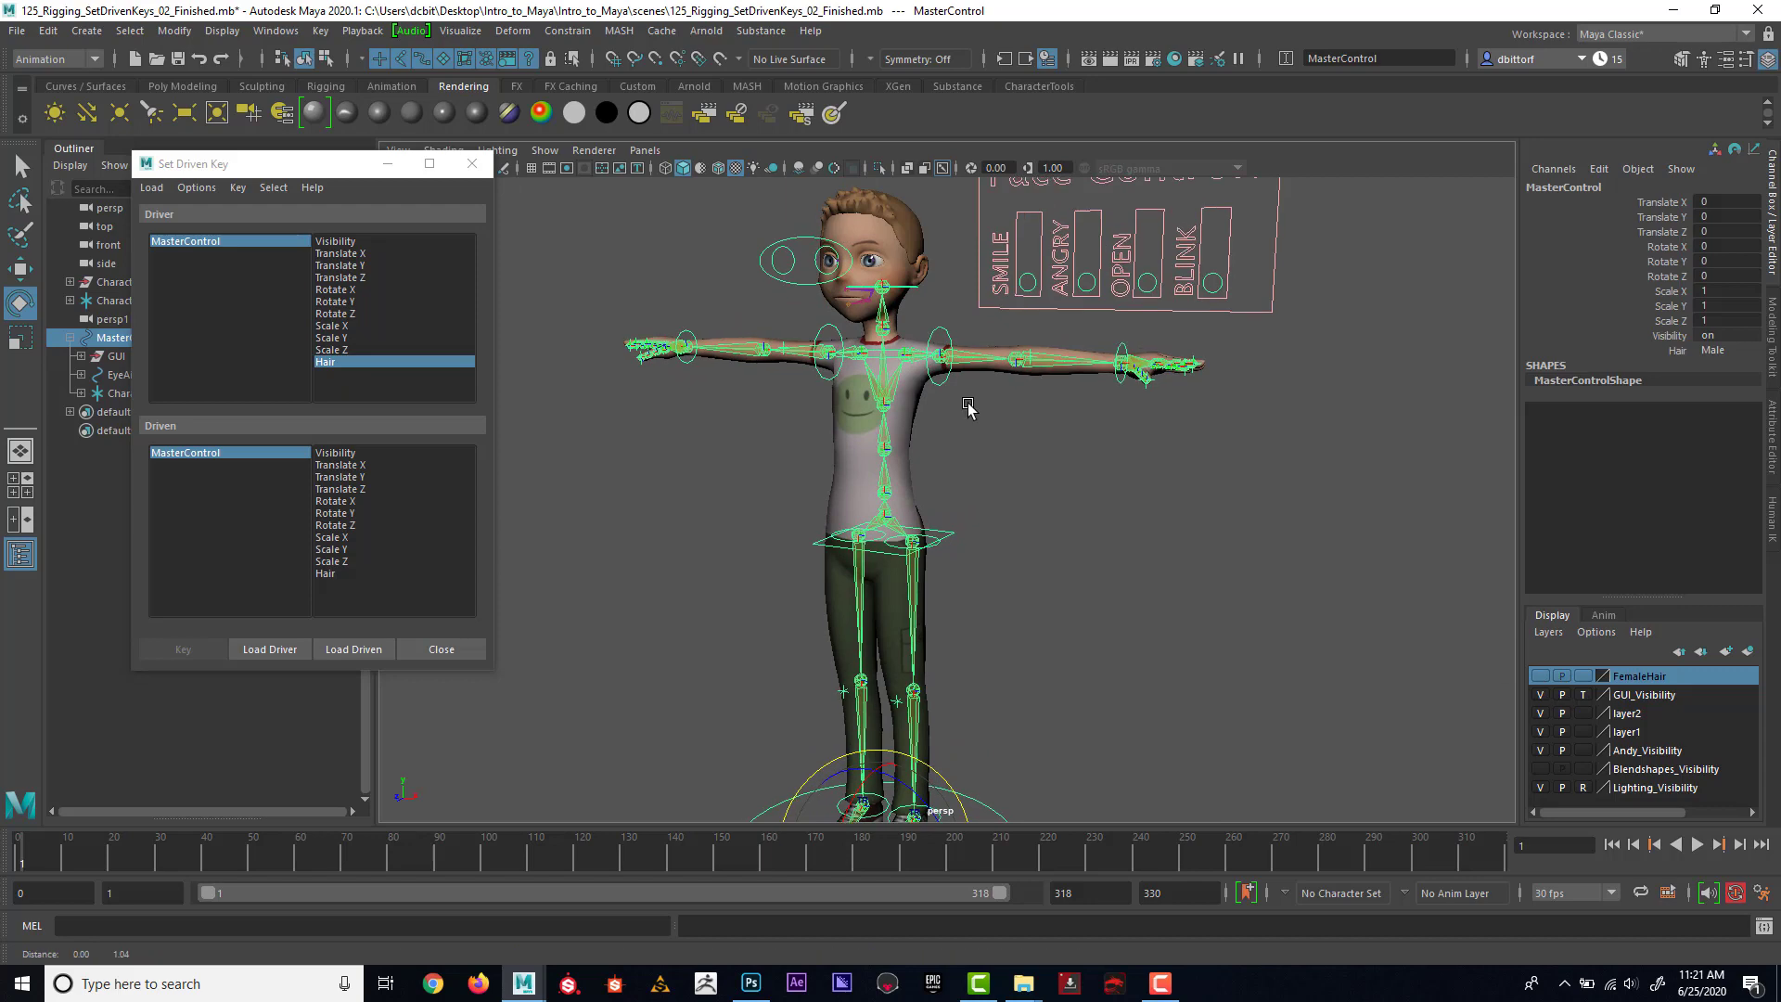
{"action": "left_click", "coordinate": [896, 313]}
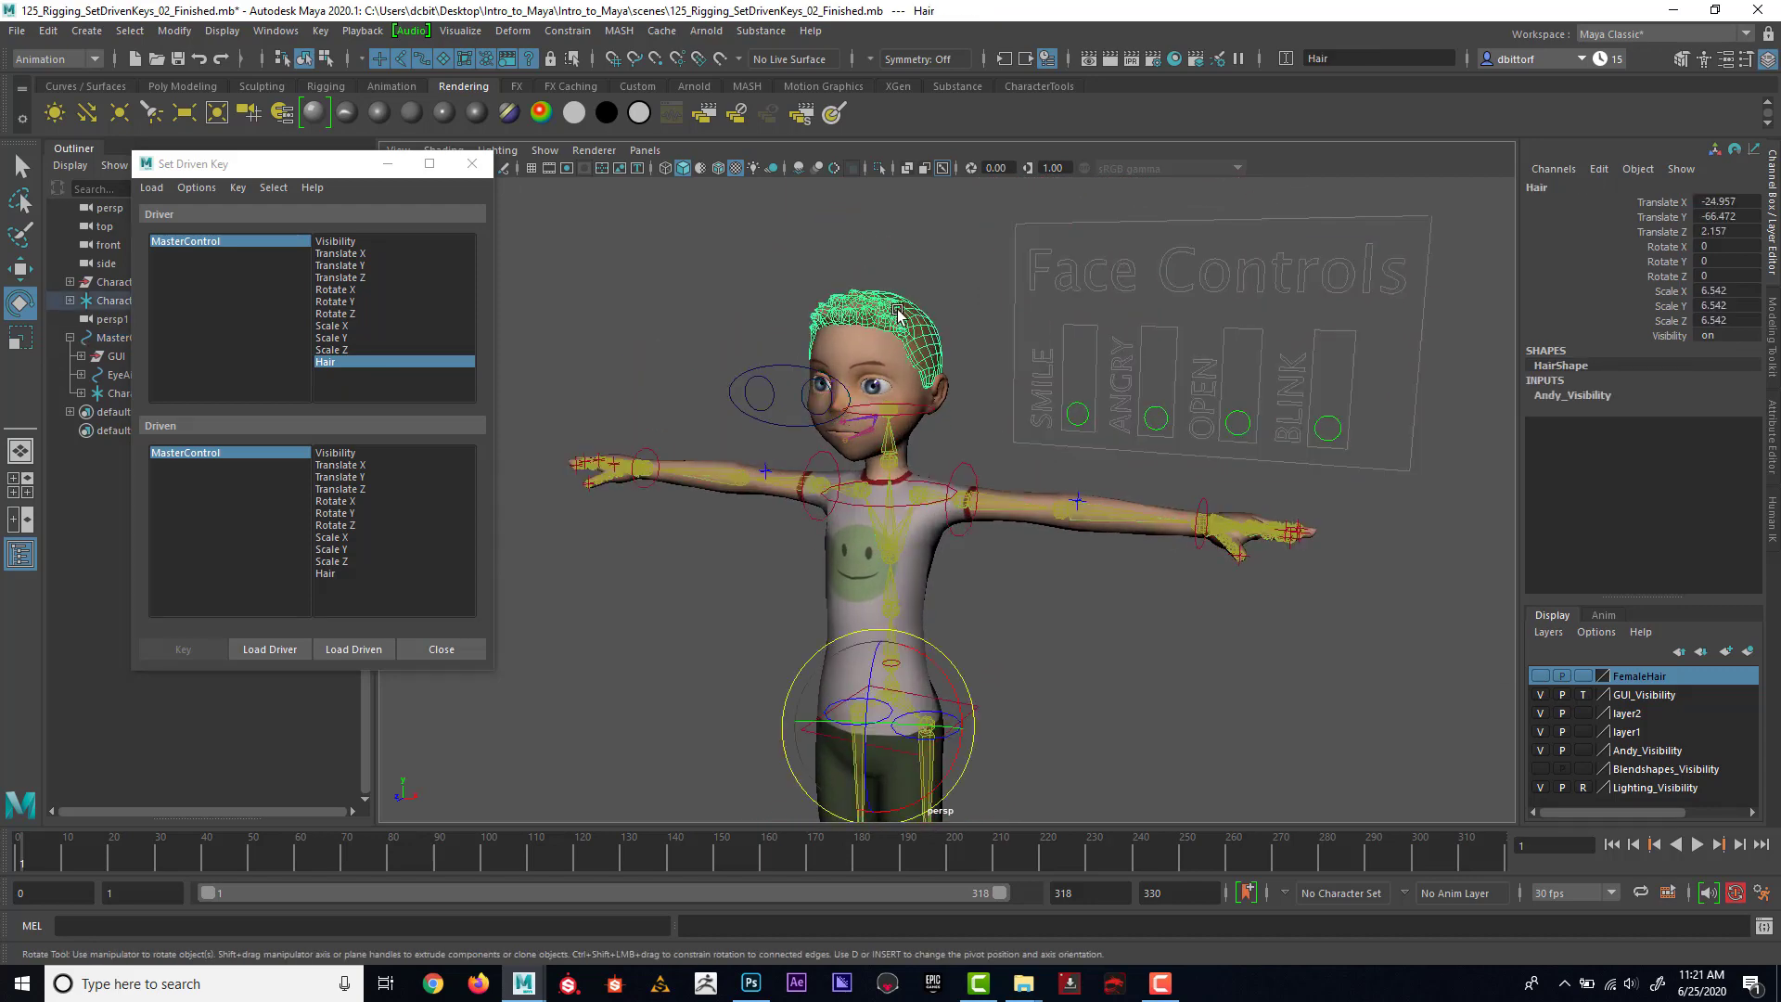
Load the short Hair mesh as driven, choose Visibility, and key it visible for Male.
{"action": "left_click", "coordinate": [353, 649]}
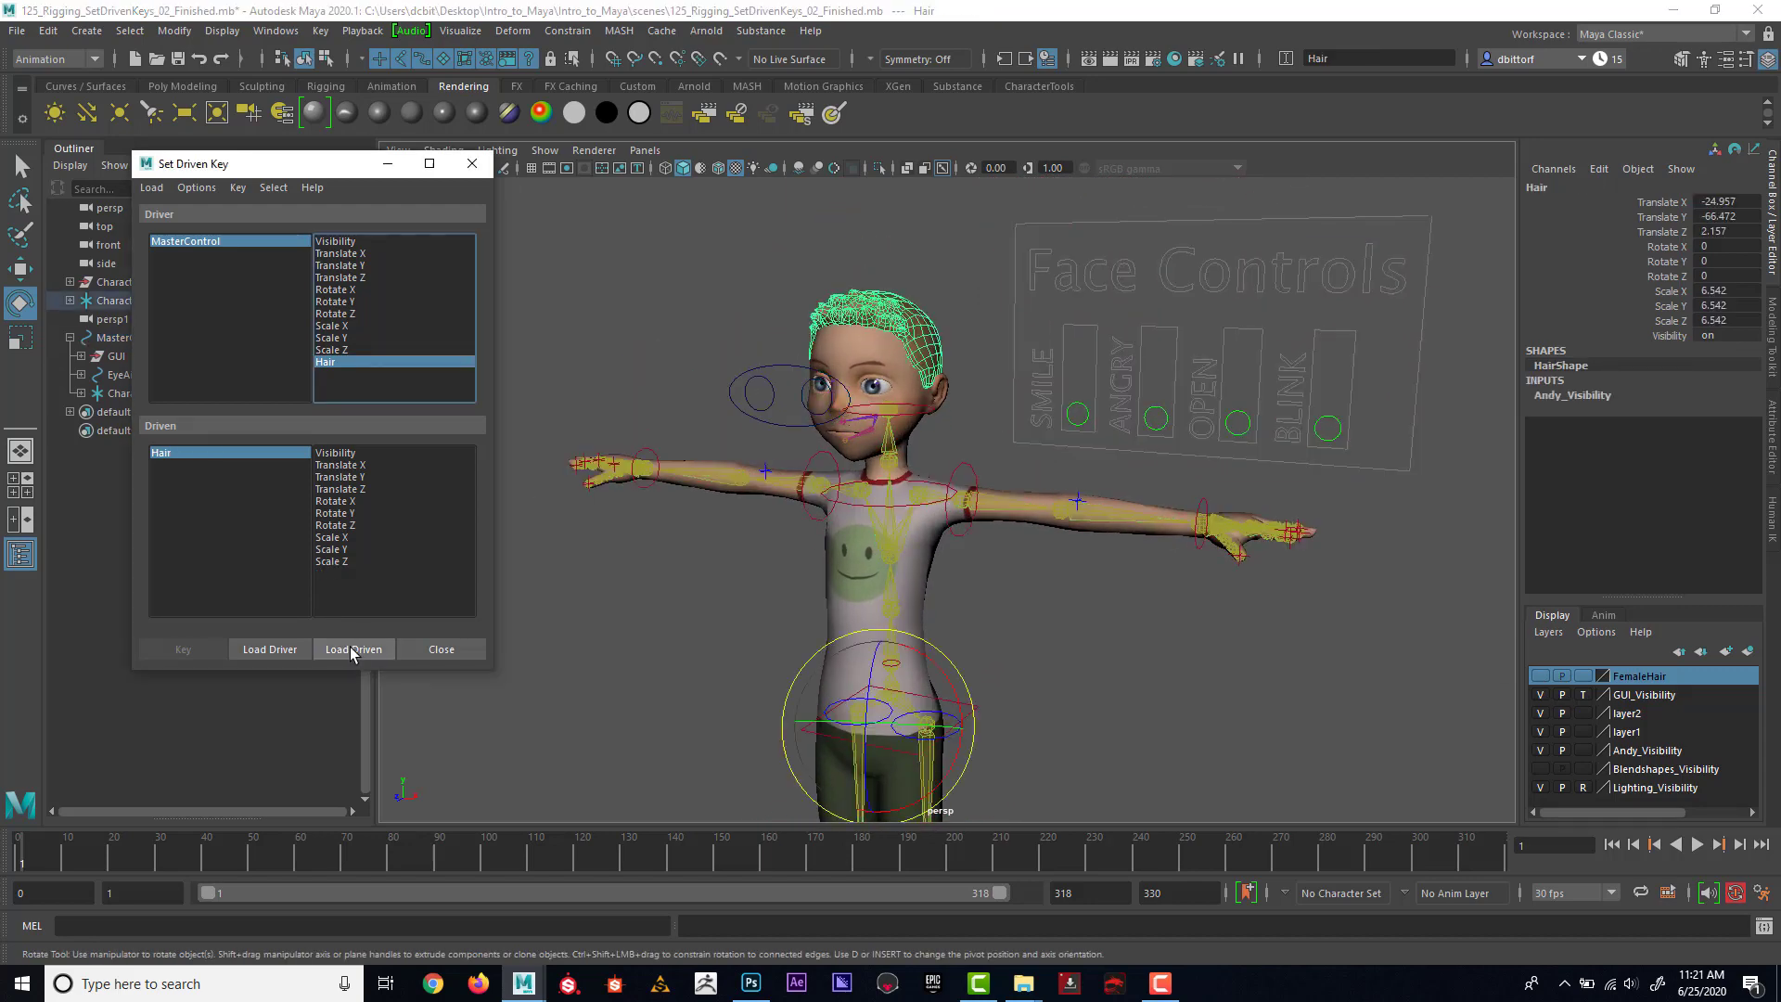
{"action": "left_click", "coordinate": [342, 453]}
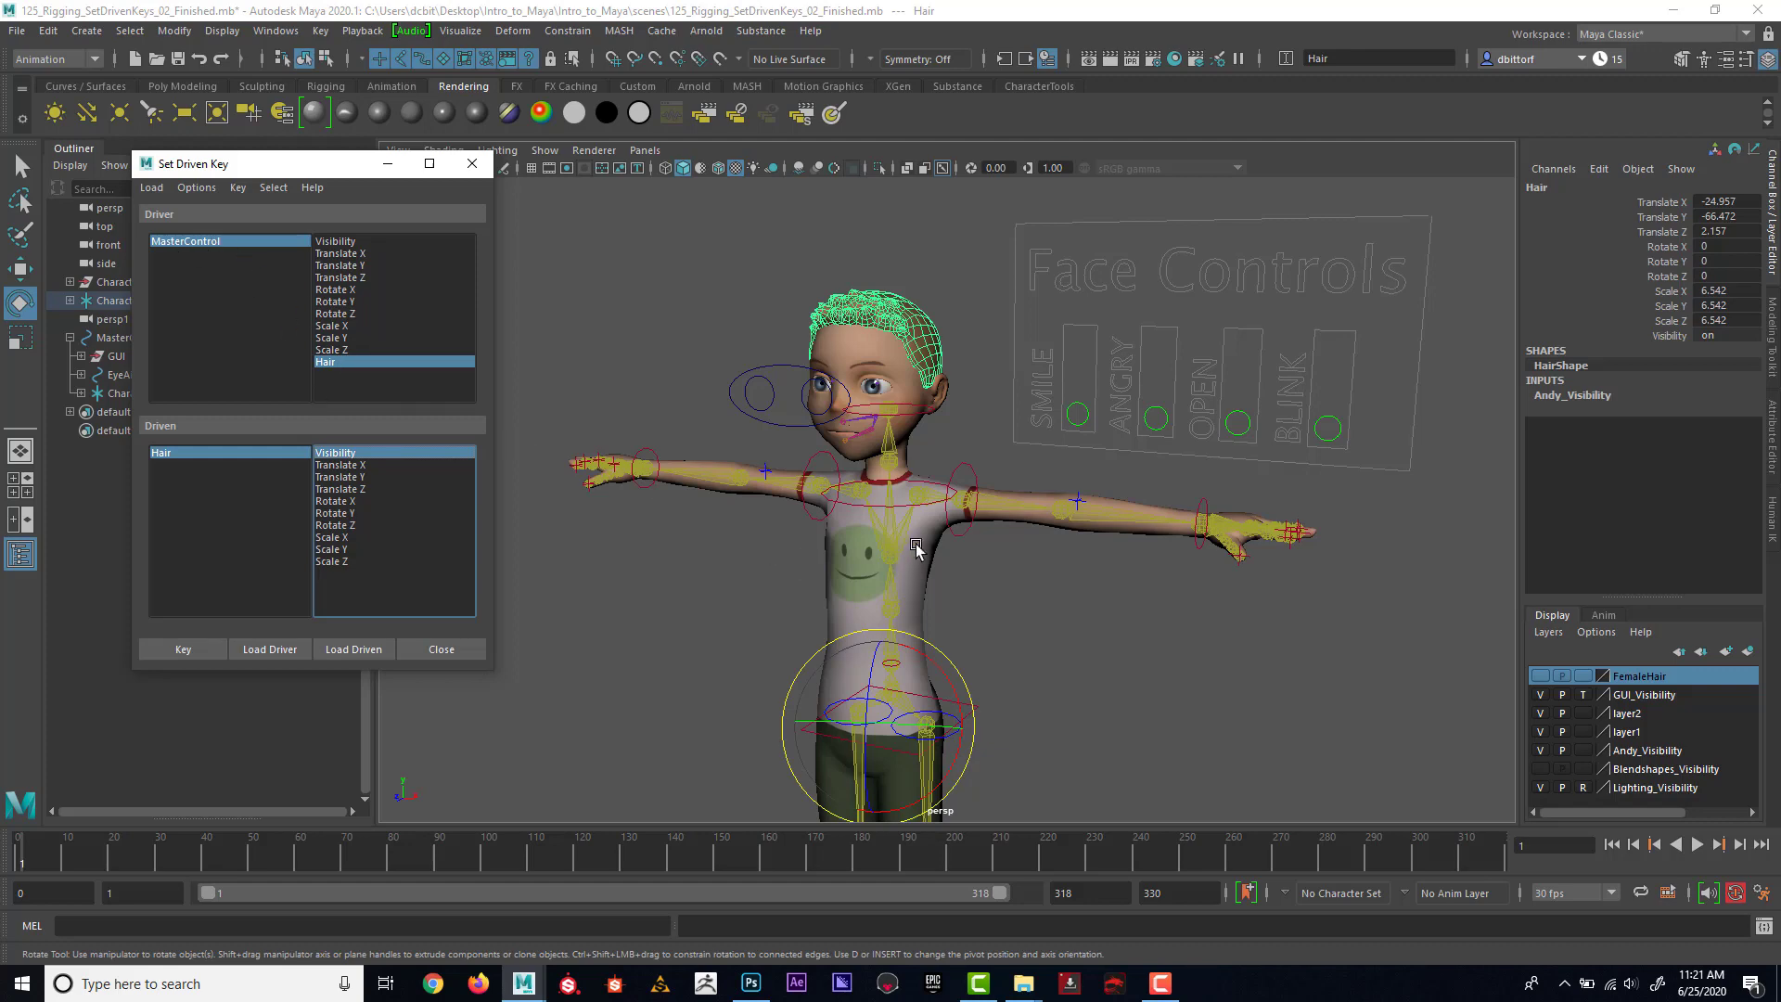
{"action": "scroll", "coordinate": [1002, 445], "scroll_direction": "down", "scroll_amount": 5}
{"action": "left_click", "coordinate": [251, 243]}
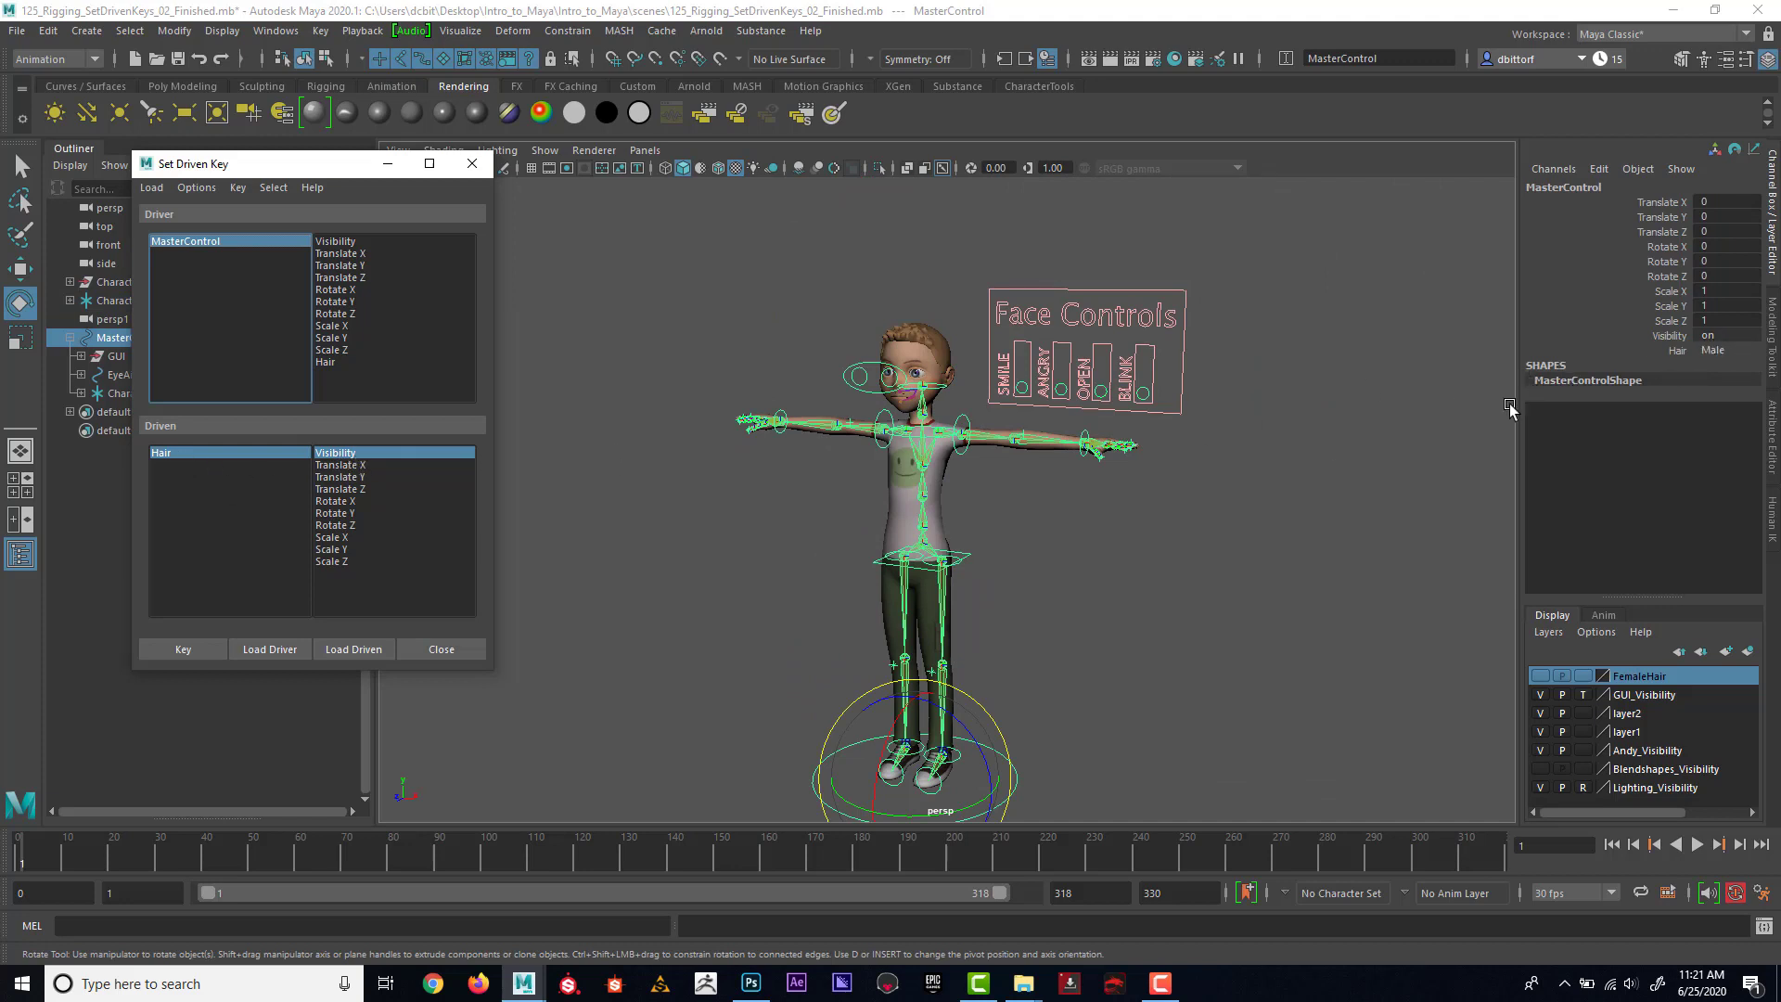
{"action": "left_click", "coordinate": [925, 329]}
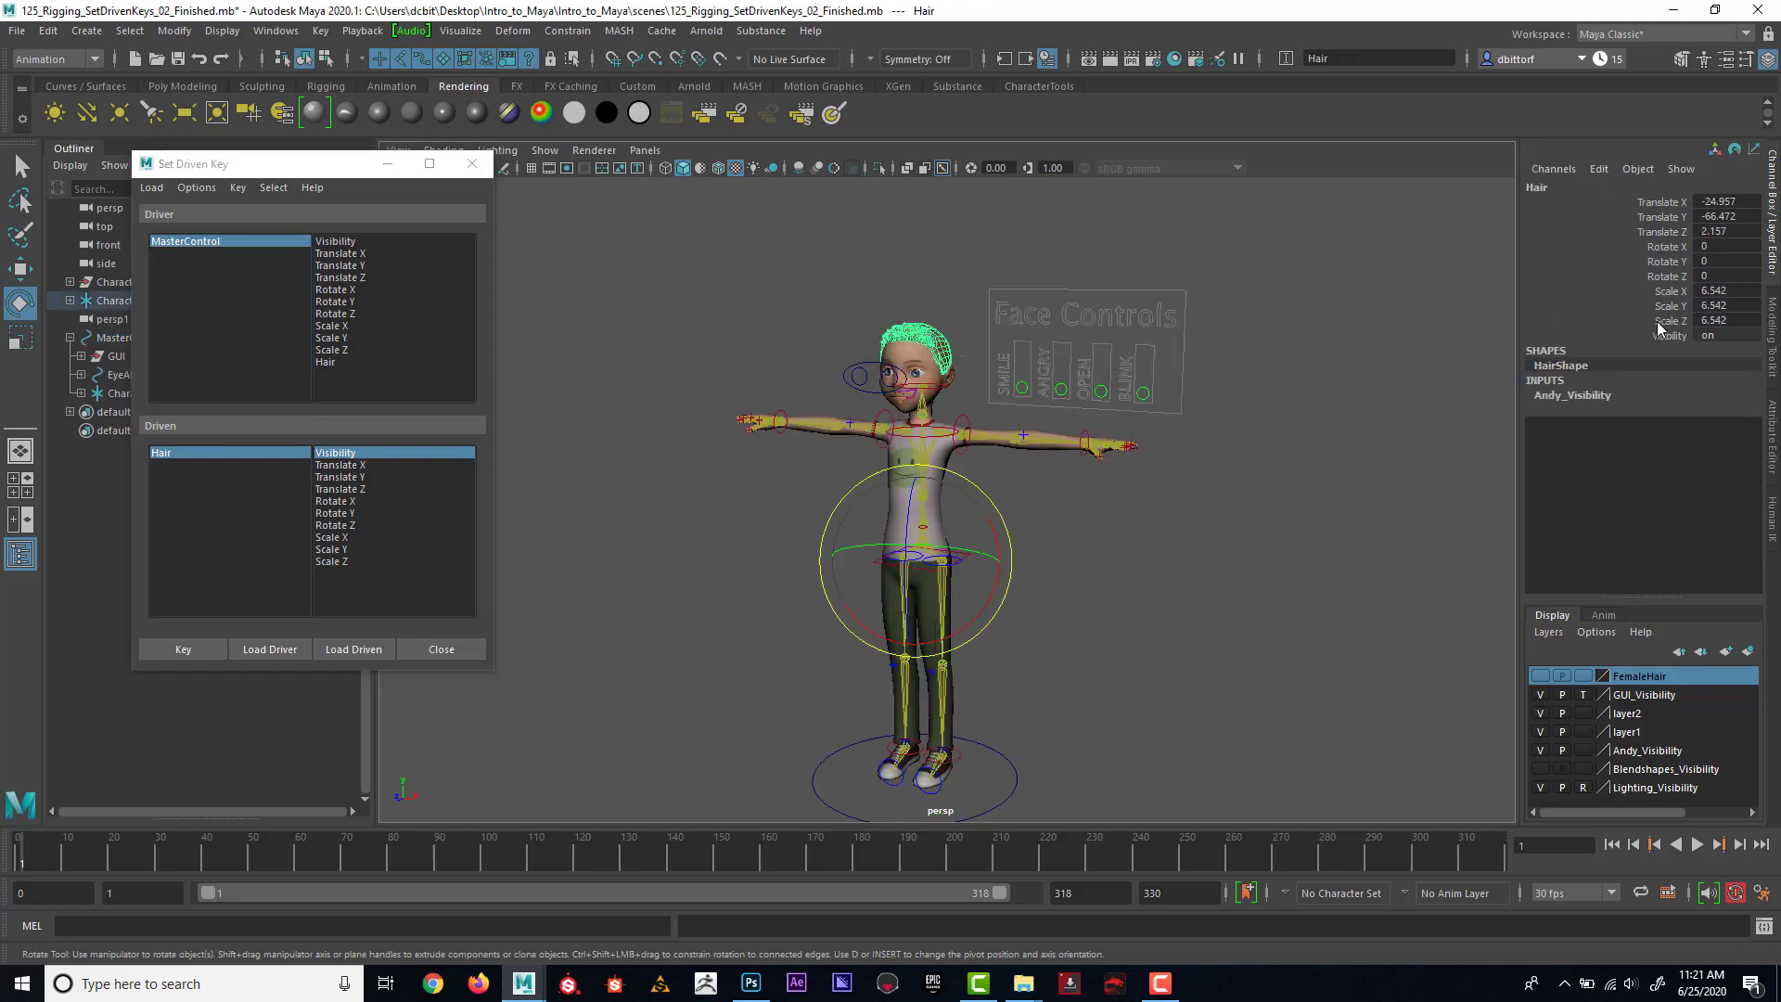
{"action": "left_click", "coordinate": [190, 653]}
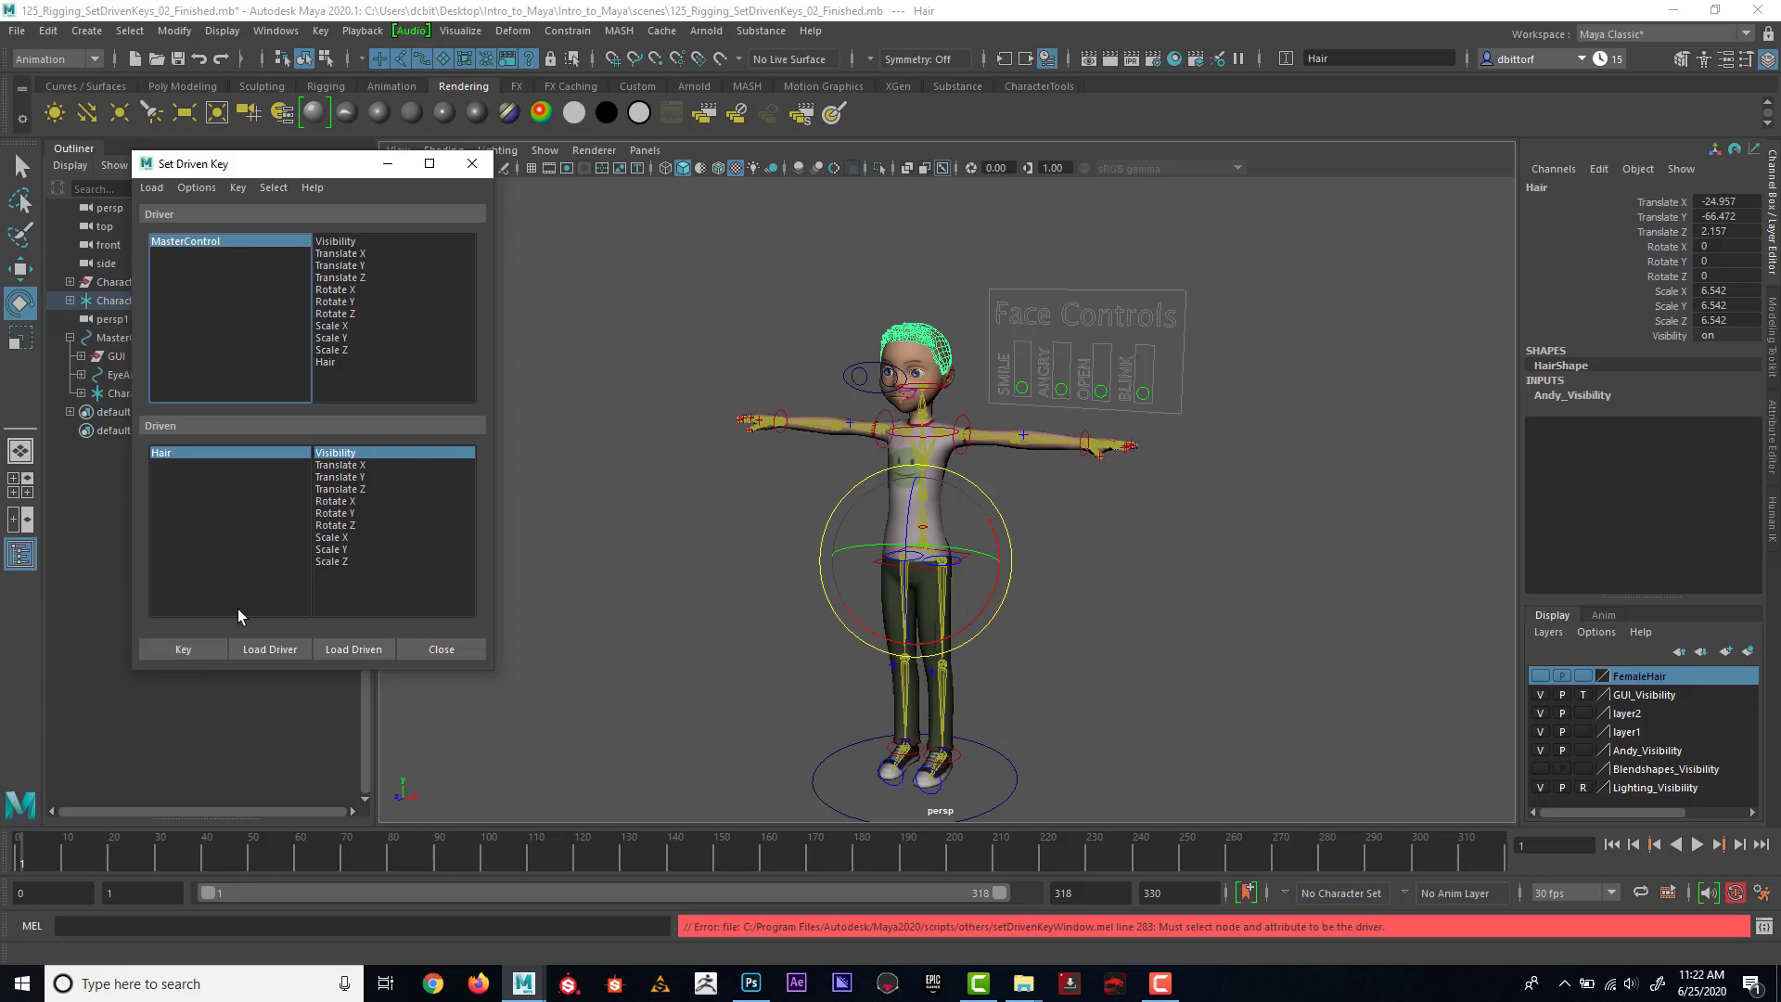
{"action": "left_click", "coordinate": [326, 362]}
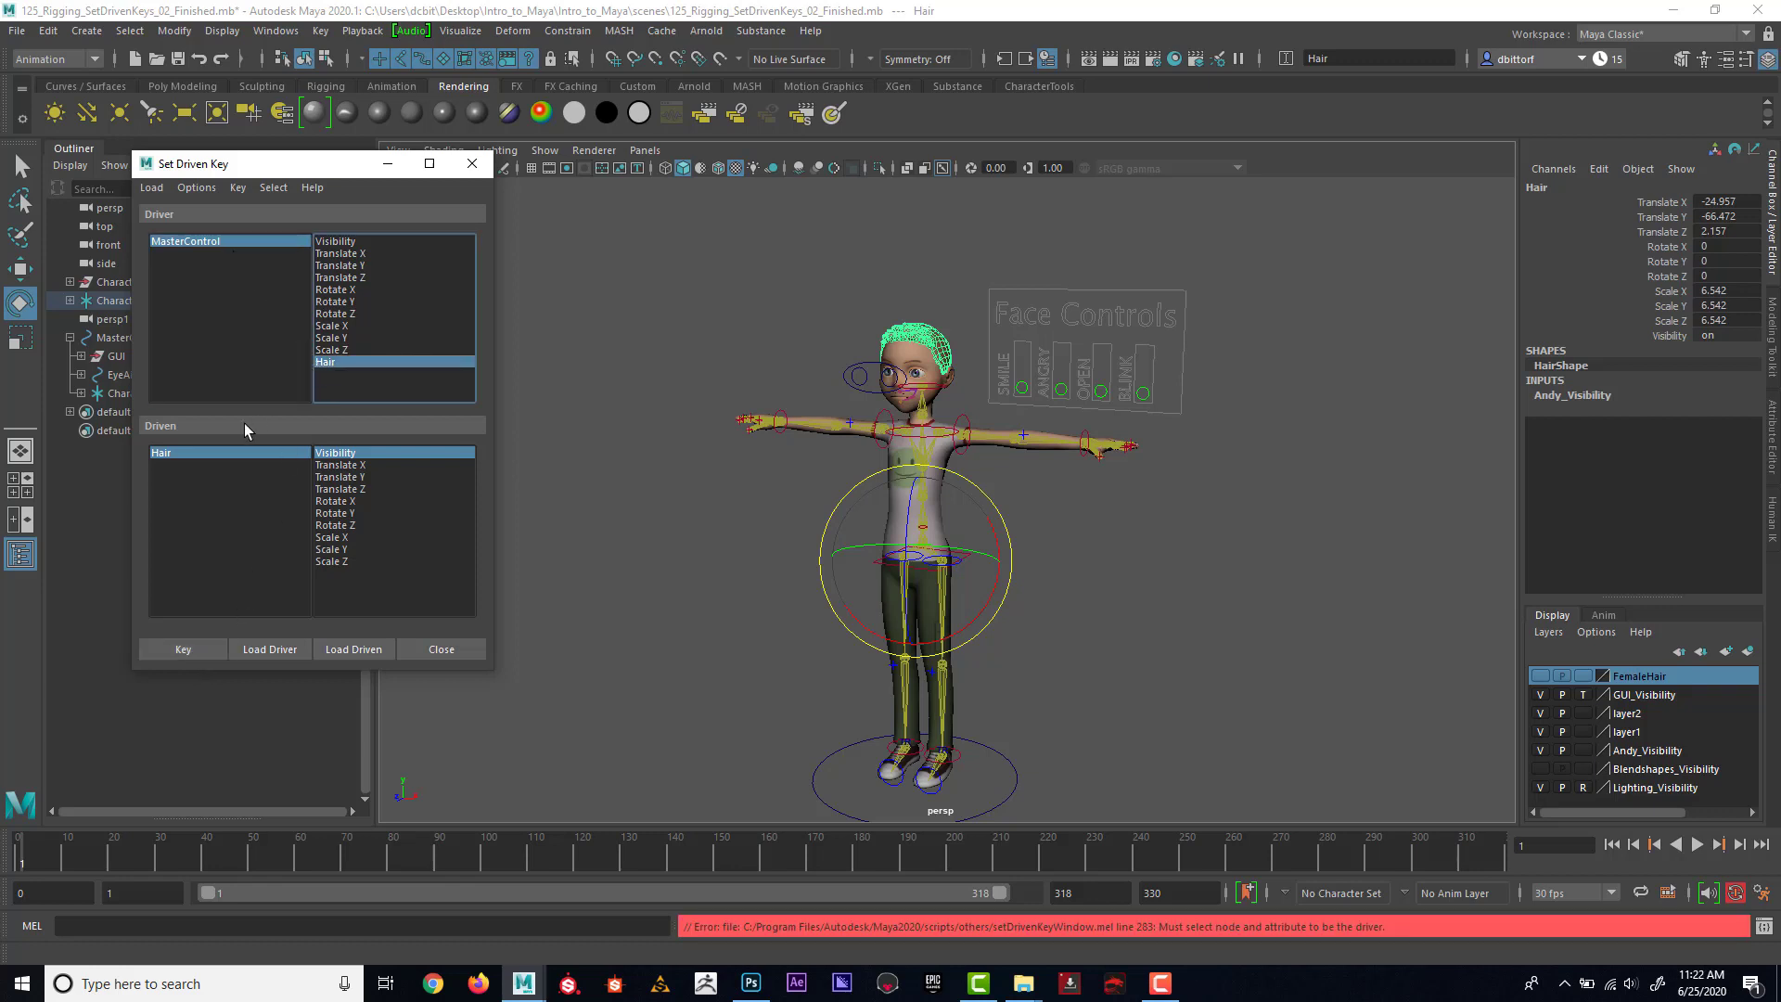
{"action": "left_click", "coordinate": [184, 648]}
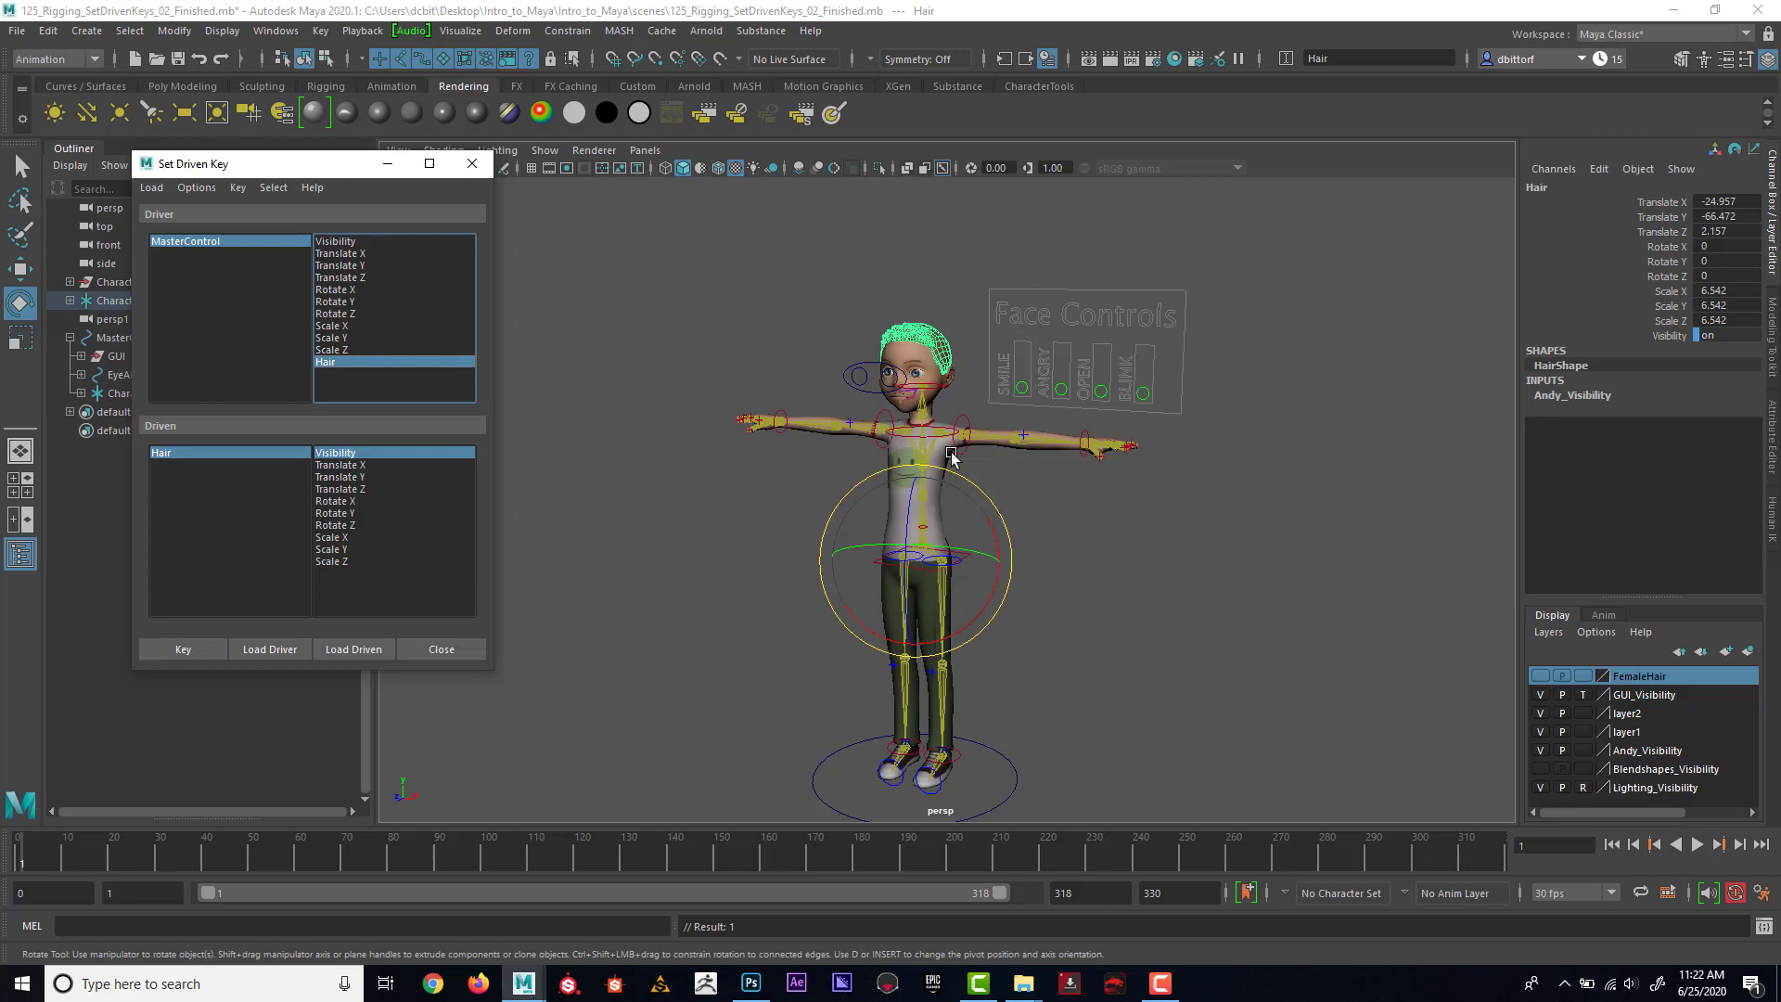
Set MasterControl's Hair to Female, the hair's Visibility to 0, and key it hidden.
{"action": "left_click_drag", "start_coordinate": [946, 461], "coordinate": [939, 461], "text": "alt"}
{"action": "scroll", "coordinate": [939, 461], "scroll_direction": "up", "scroll_amount": 2}
{"action": "left_click", "coordinate": [223, 243]}
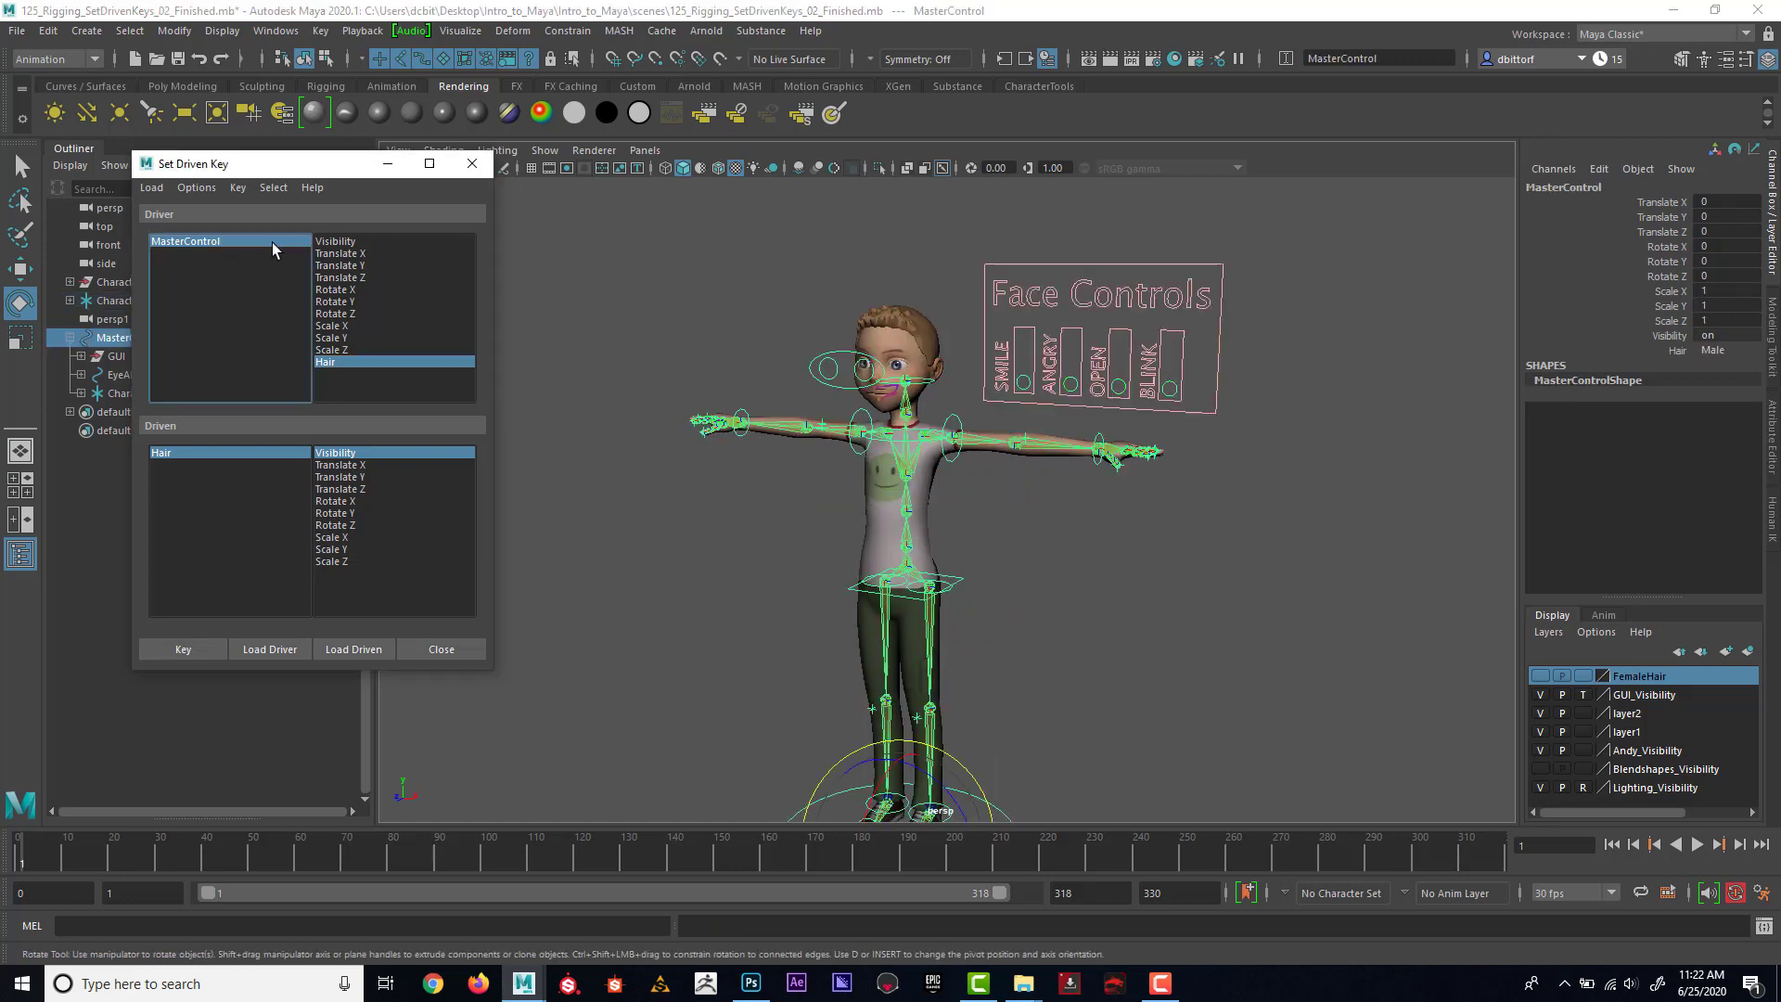
{"action": "left_click", "coordinate": [1717, 349]}
{"action": "left_click", "coordinate": [1730, 379]}
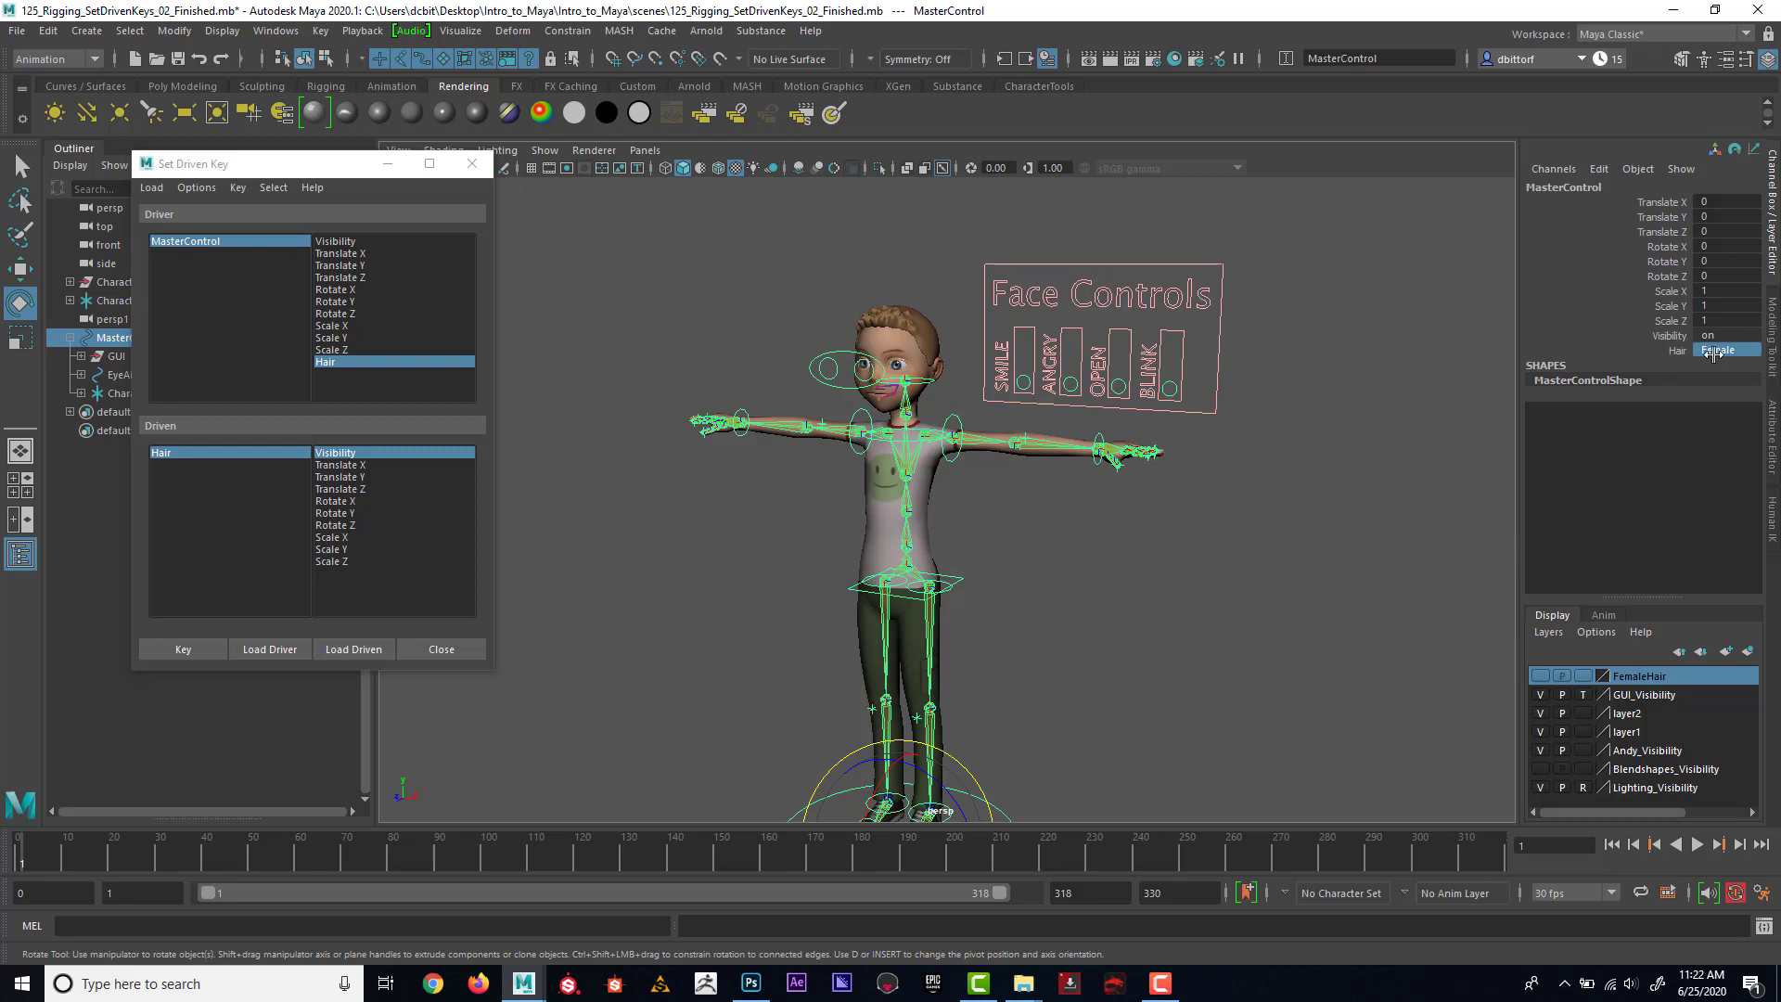
{"action": "left_click", "coordinate": [267, 453]}
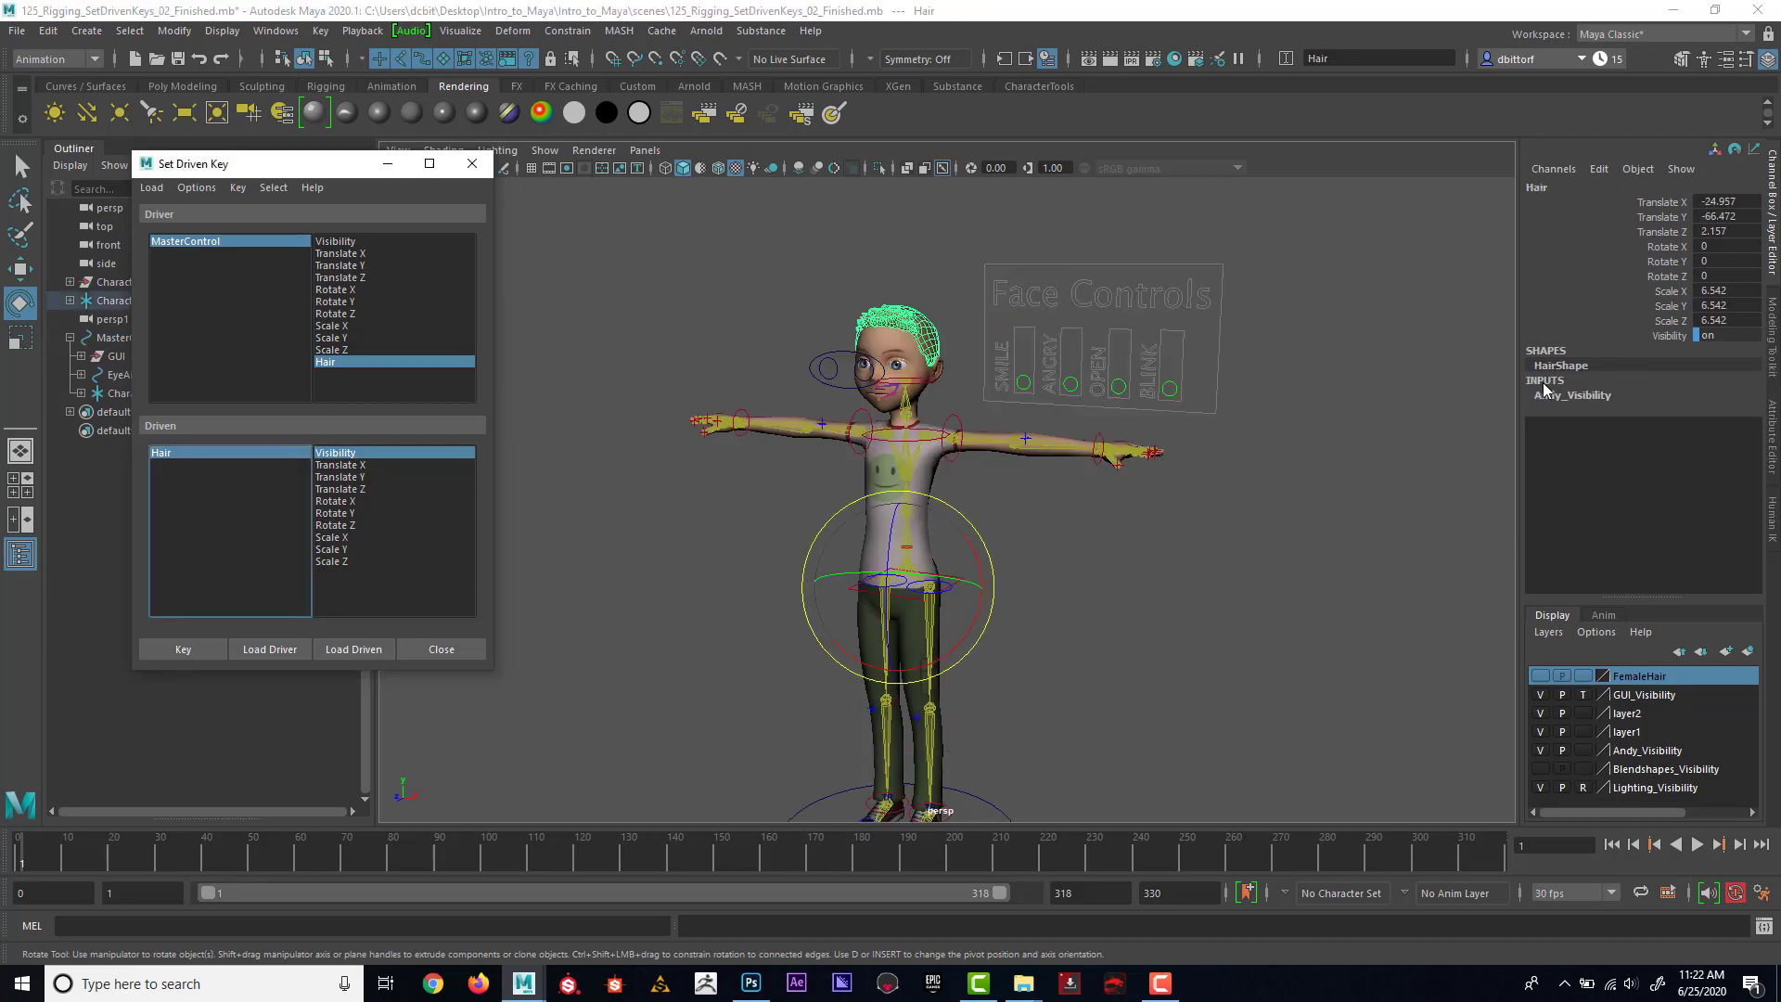
{"action": "left_click", "coordinate": [1743, 335]}
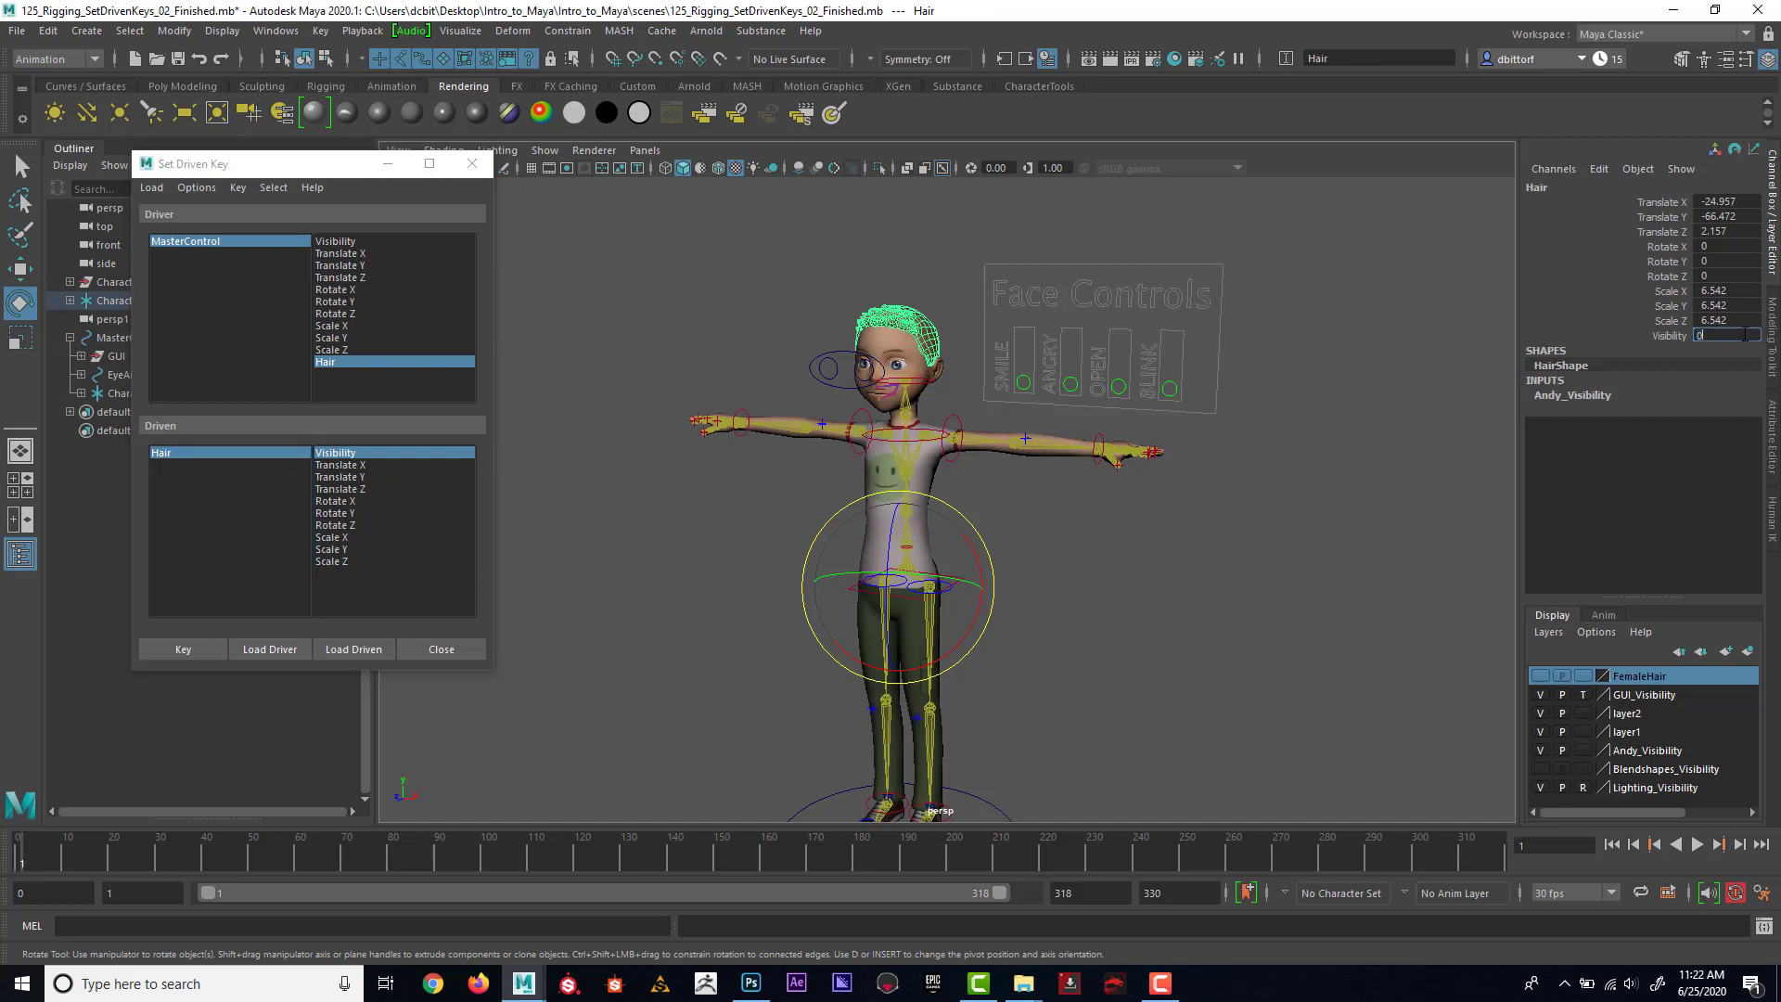
{"action": "type", "text": "0"}
{"action": "key", "text": "Return"}
{"action": "left_click", "coordinate": [185, 649]}
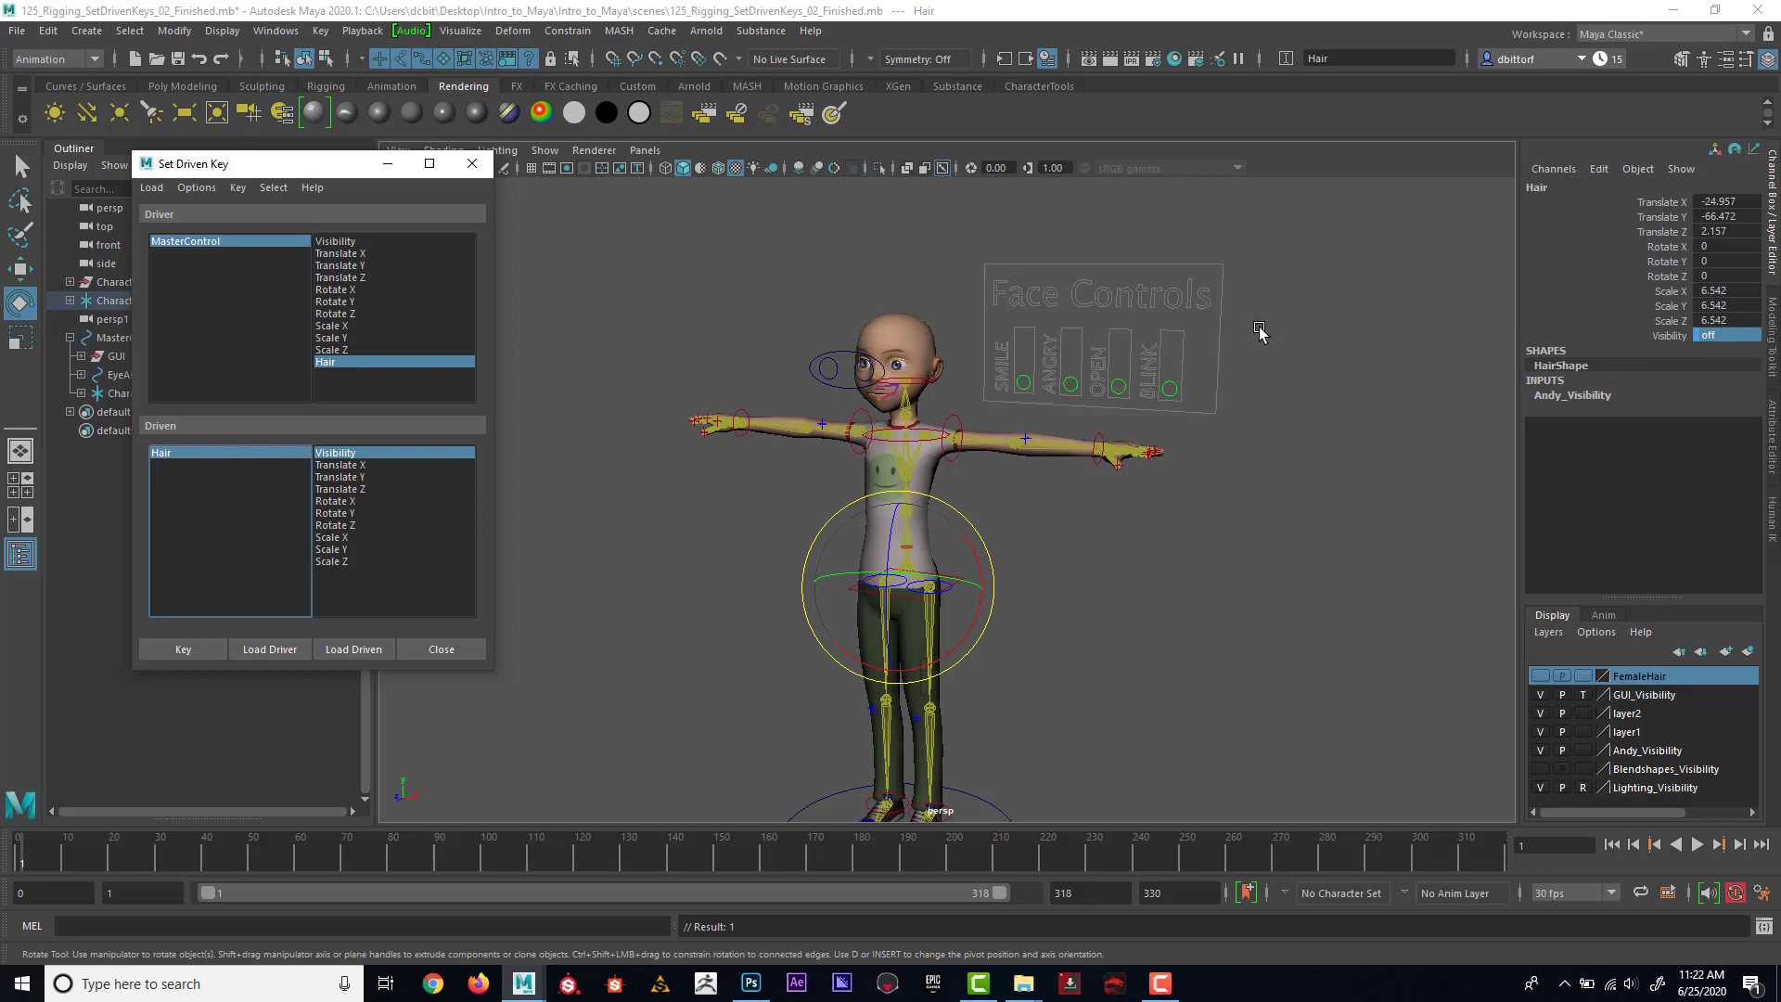
Switch MasterControl's Hair back to Male to test the driven key.
{"action": "left_click", "coordinate": [255, 241]}
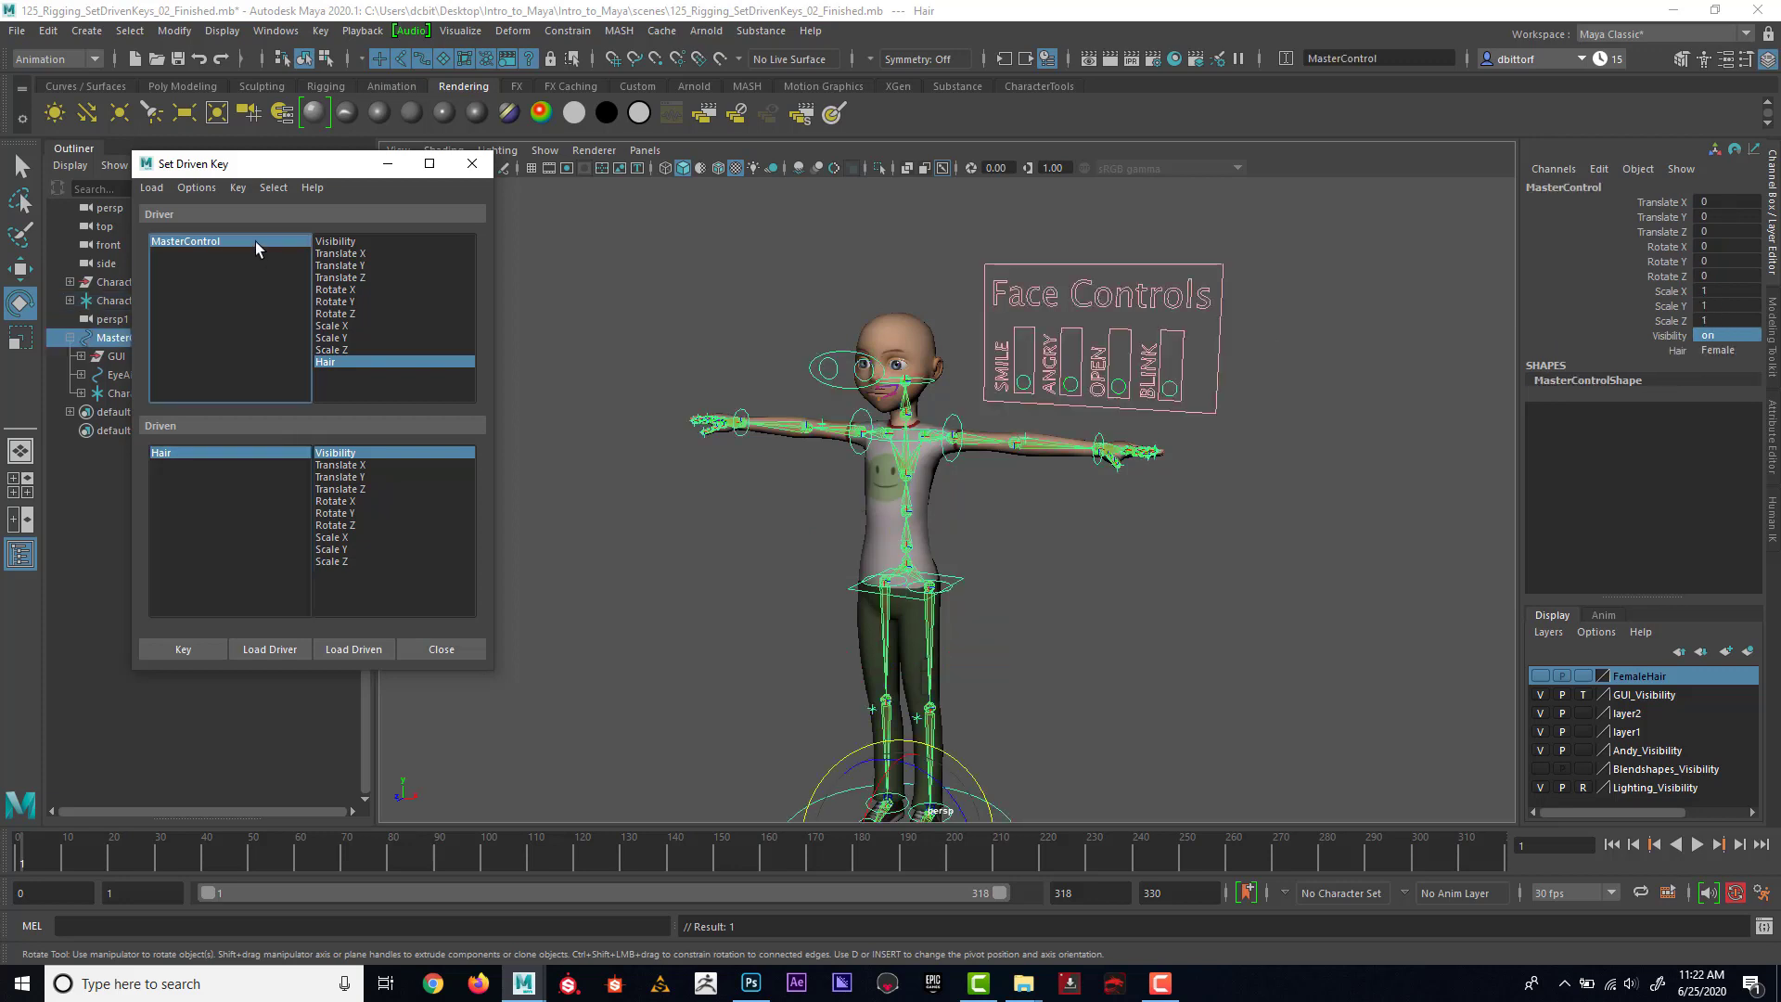
{"action": "left_click", "coordinate": [1727, 350]}
{"action": "left_click", "coordinate": [1732, 371]}
Switch Hair to Female and turn on the FemaleHair layer so the long hair shows.
{"action": "left_click", "coordinate": [1727, 350]}
{"action": "left_click", "coordinate": [1729, 388]}
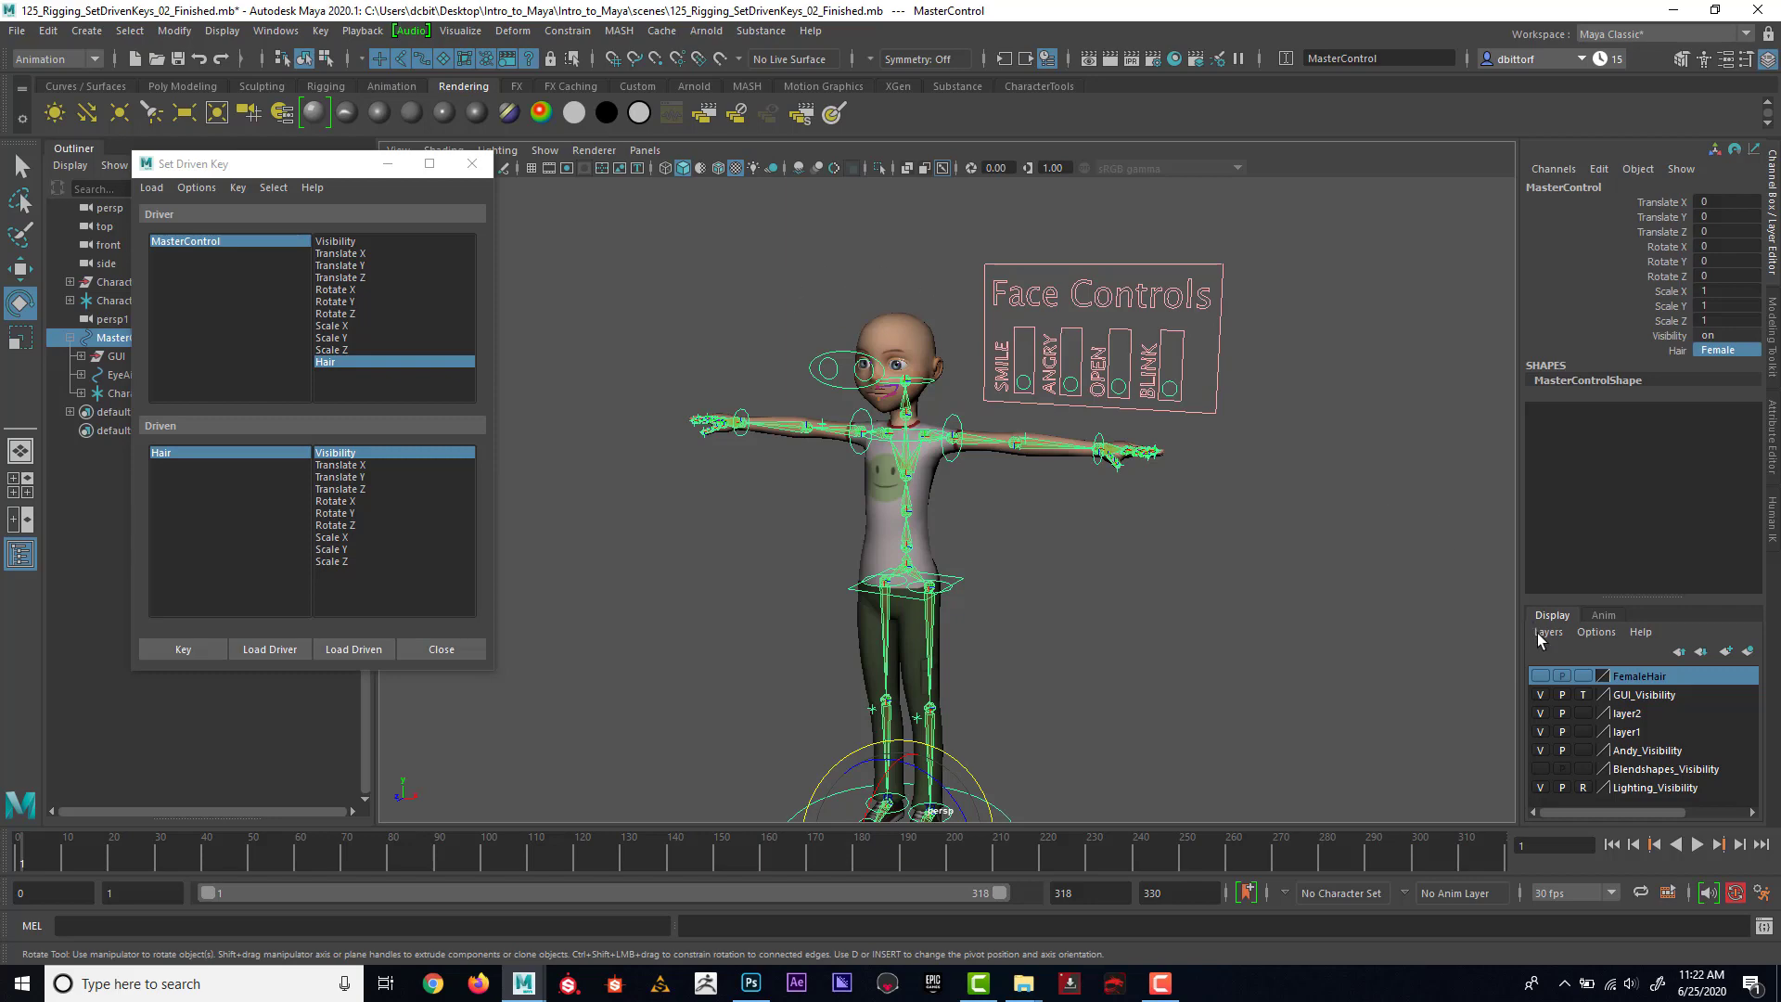
{"action": "left_click", "coordinate": [1539, 676]}
{"action": "left_click_drag", "start_coordinate": [978, 545], "coordinate": [989, 481], "text": "alt"}
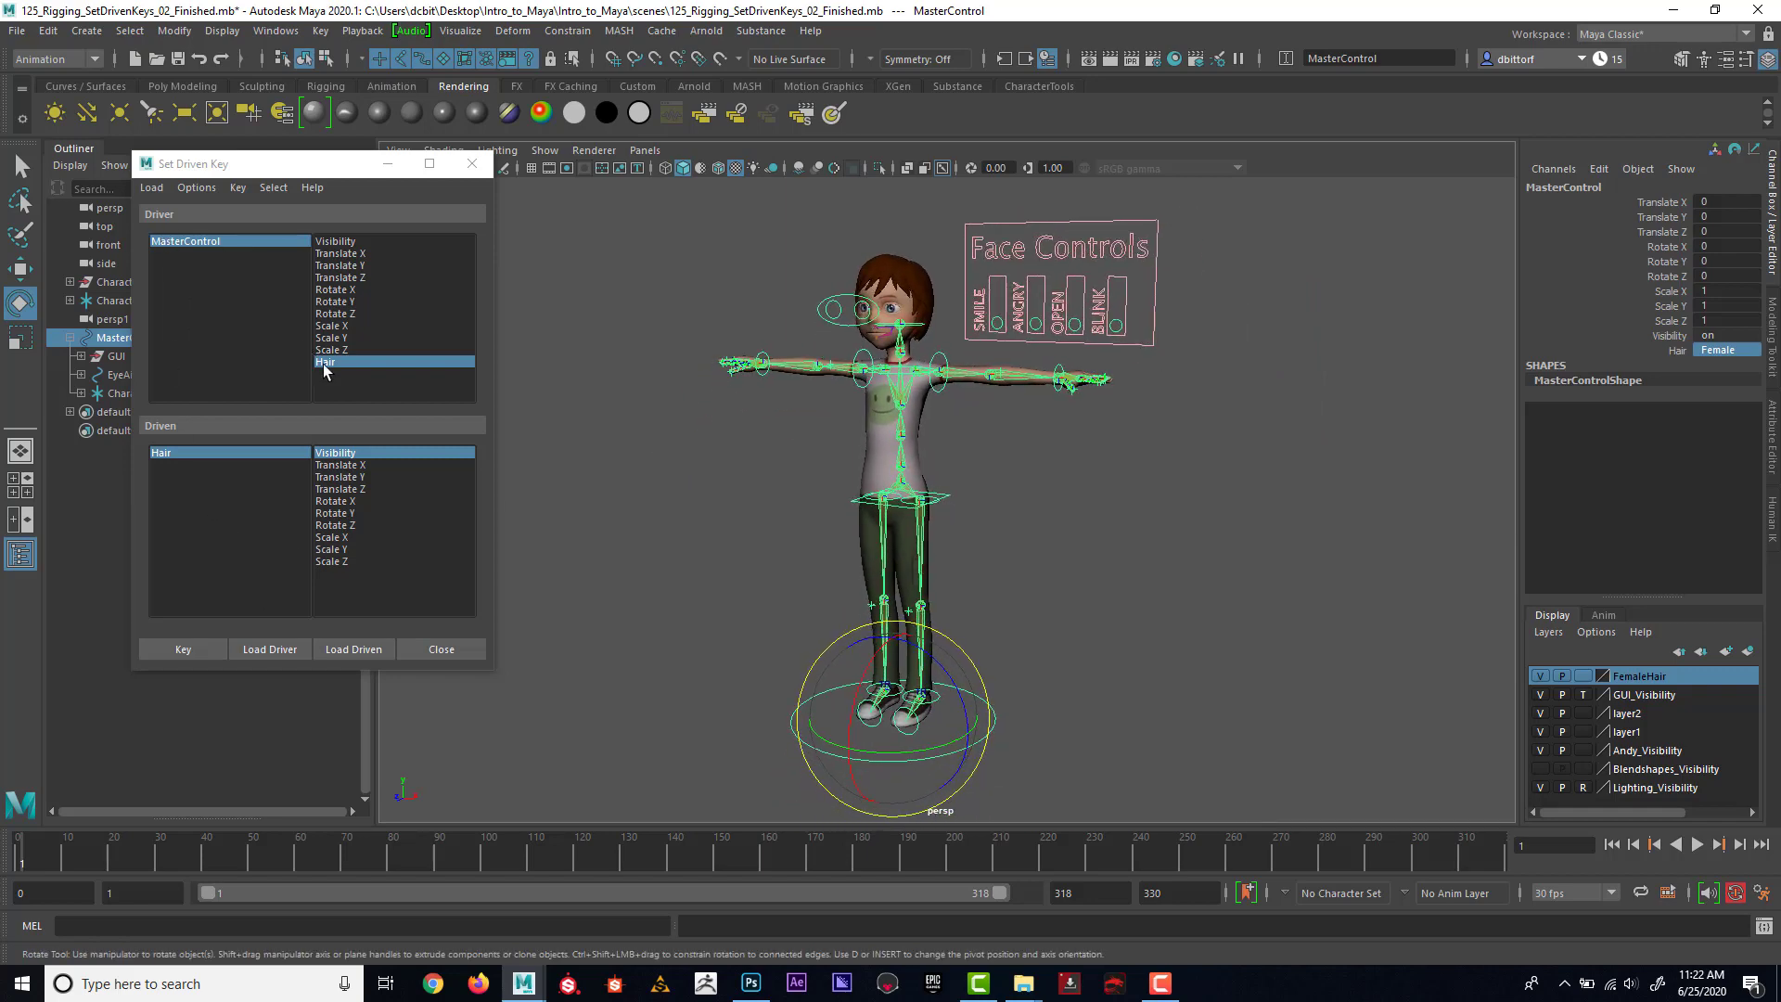
Load the female hair as driven, rename it FemaleHair, reload it, and choose Visibility.
{"action": "left_click", "coordinate": [909, 271]}
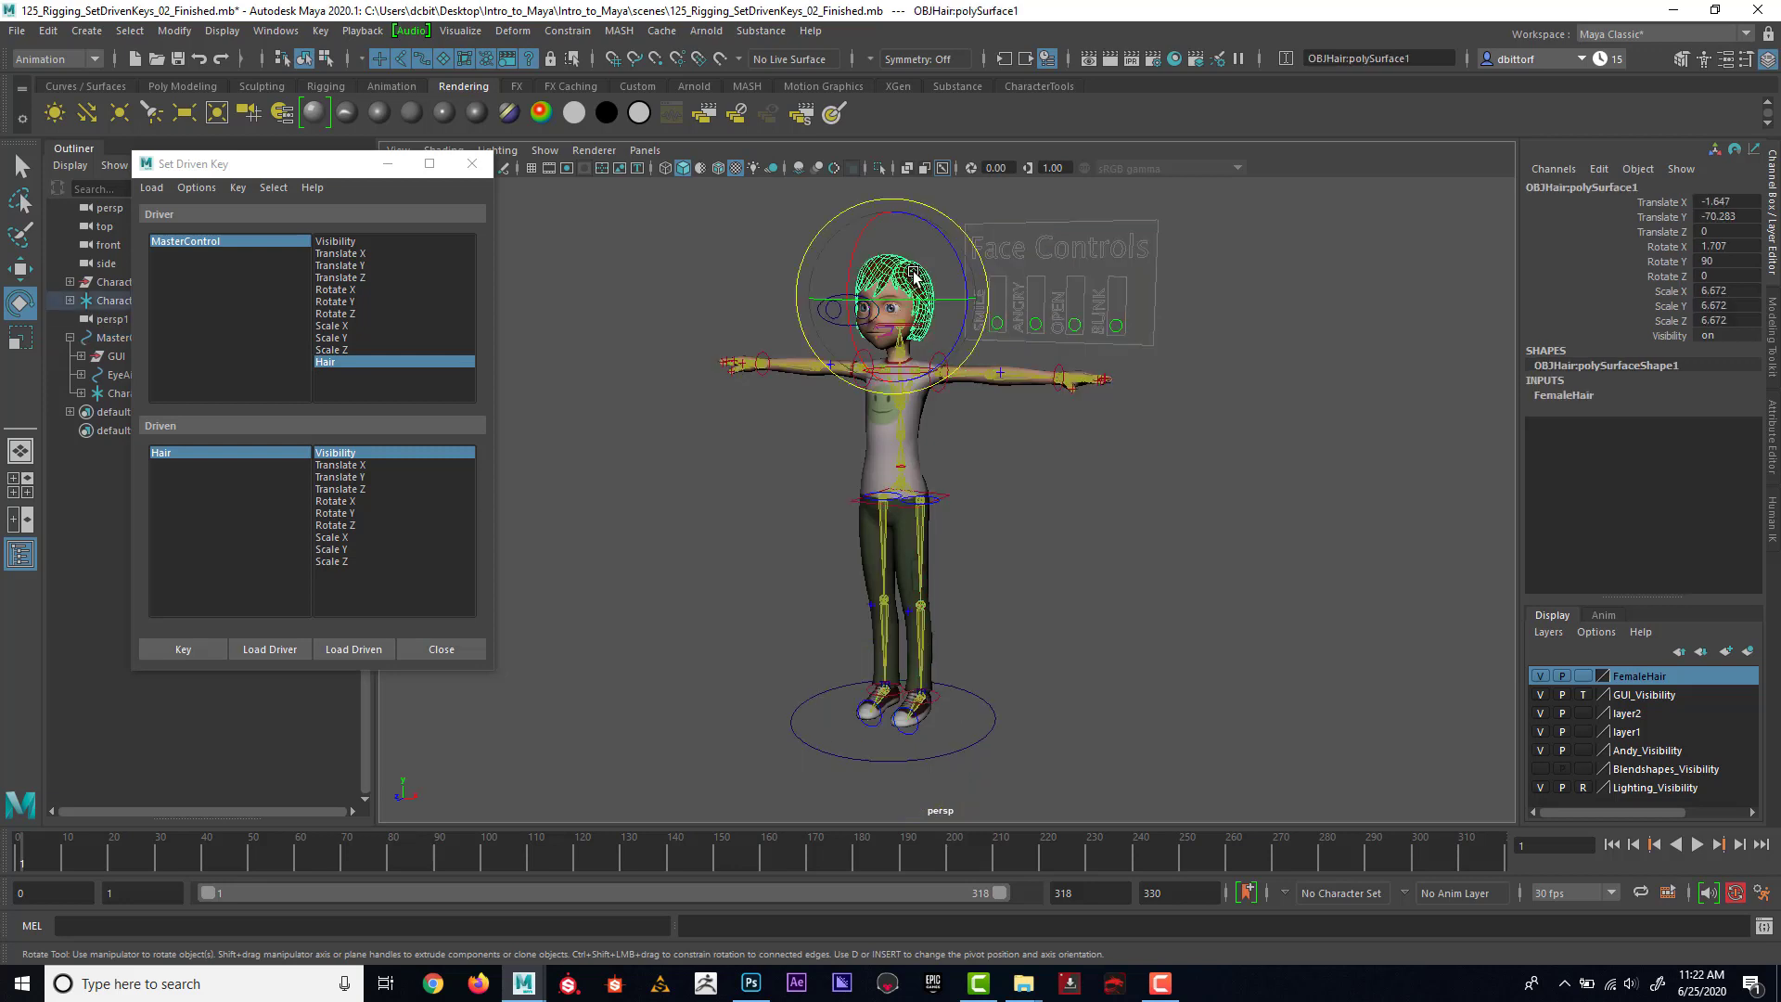
{"action": "left_click", "coordinate": [335, 651]}
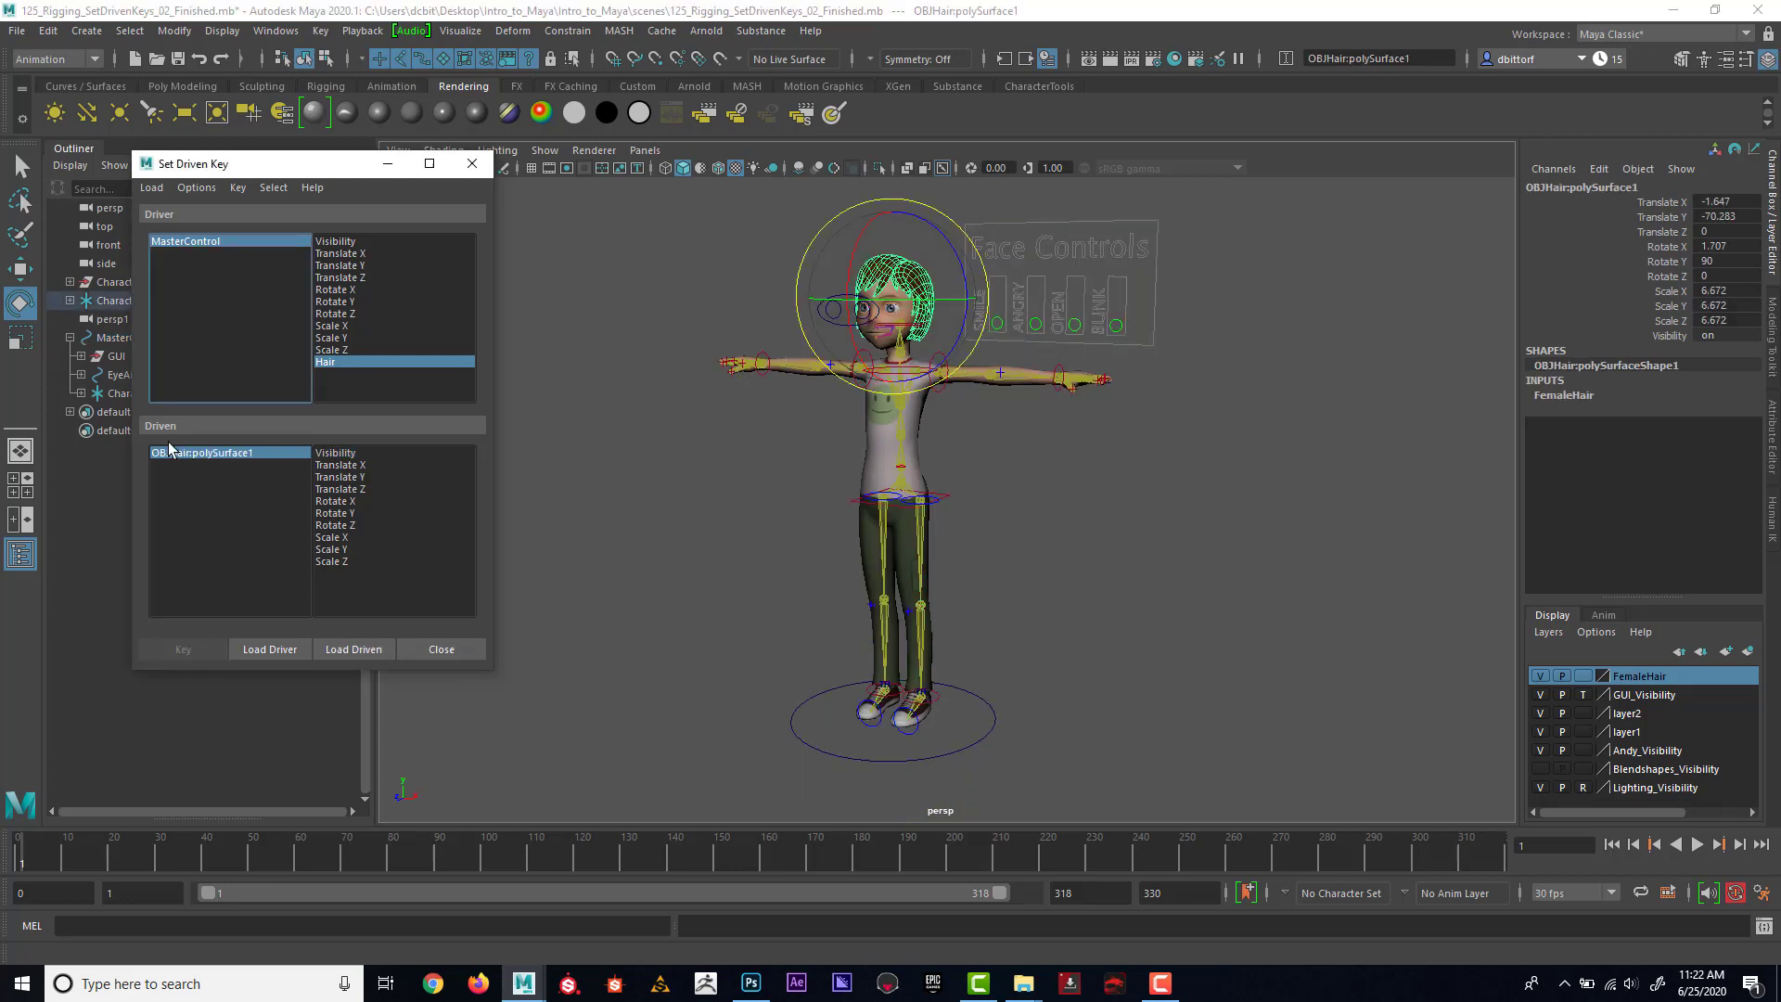
{"action": "double_click", "coordinate": [1589, 187]}
{"action": "type", "text": "Fea"}
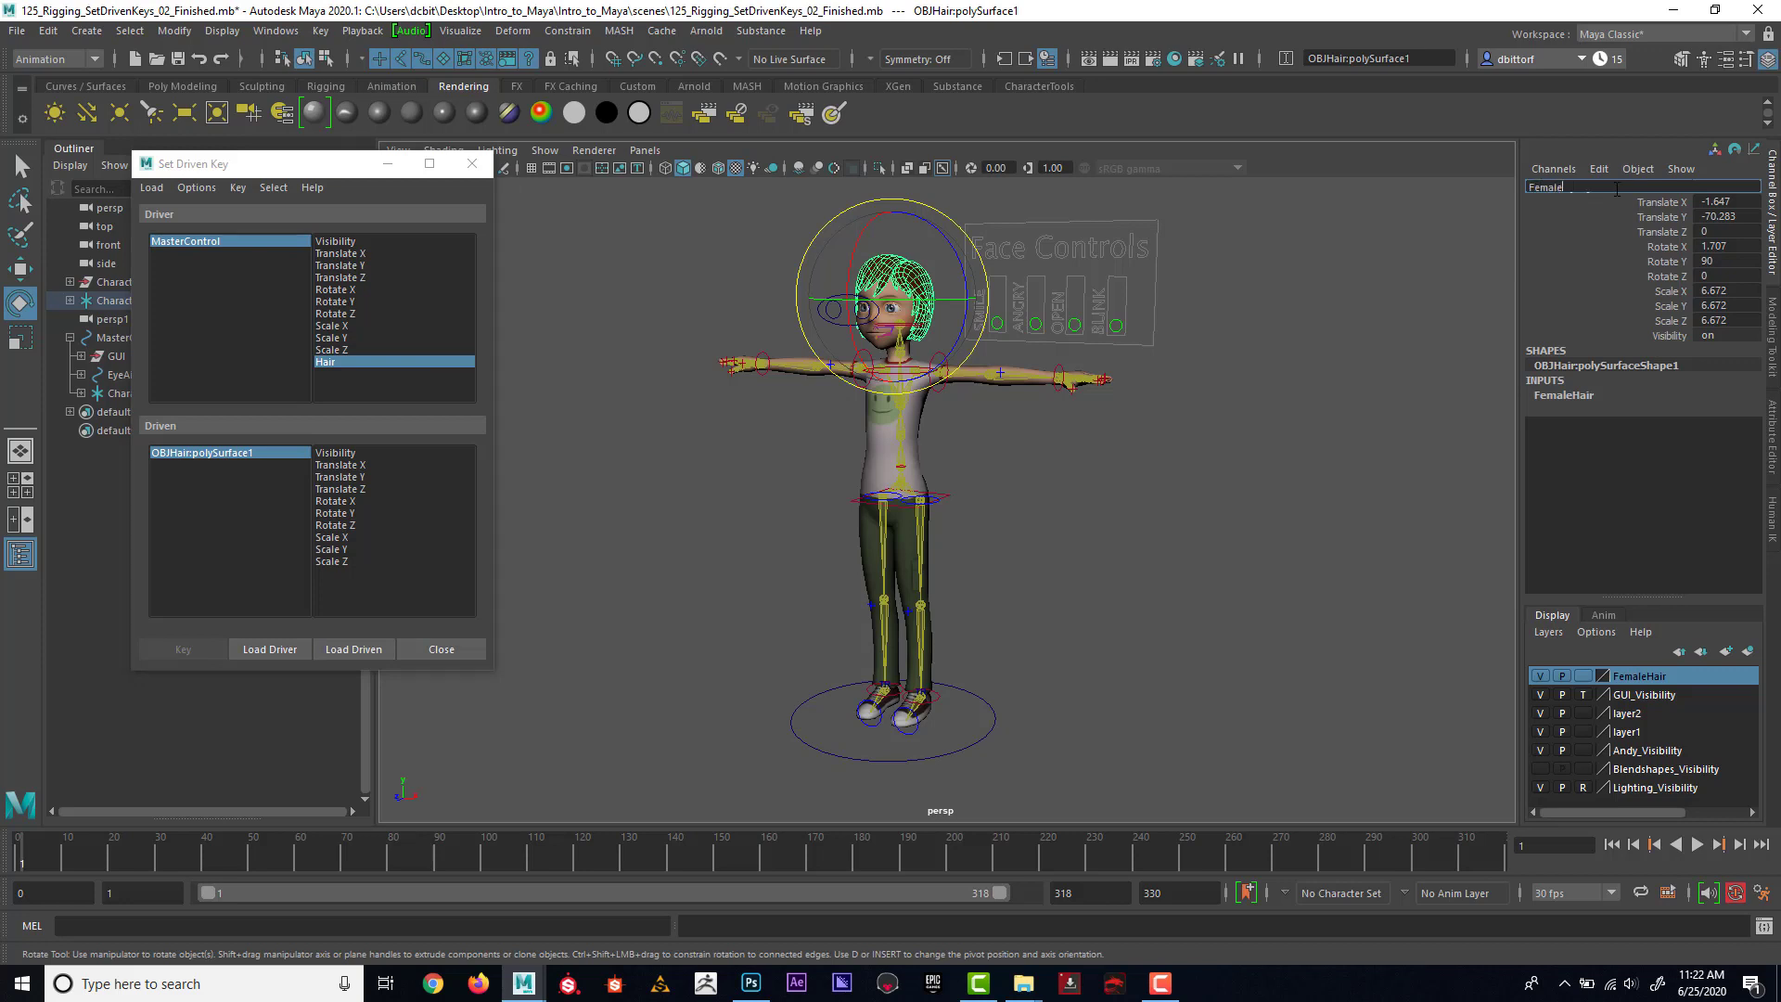
{"action": "type", "text": "aleHair"}
{"action": "key", "text": "Return"}
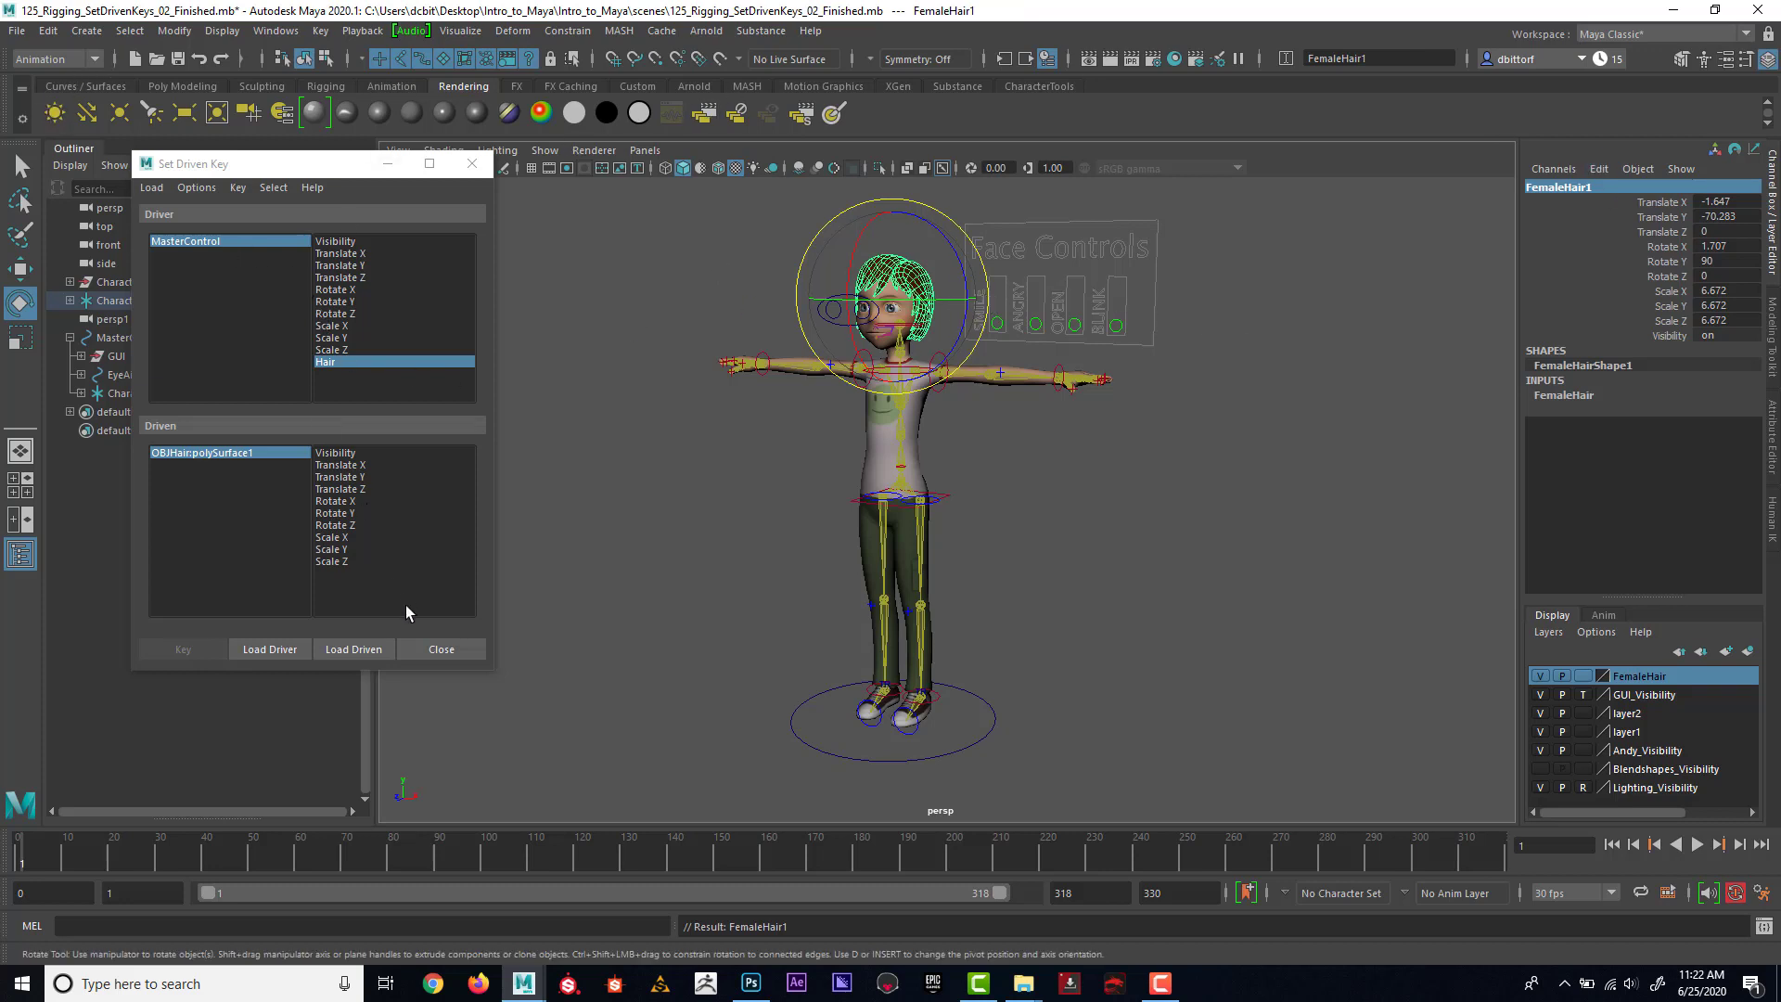
{"action": "left_click", "coordinate": [373, 643]}
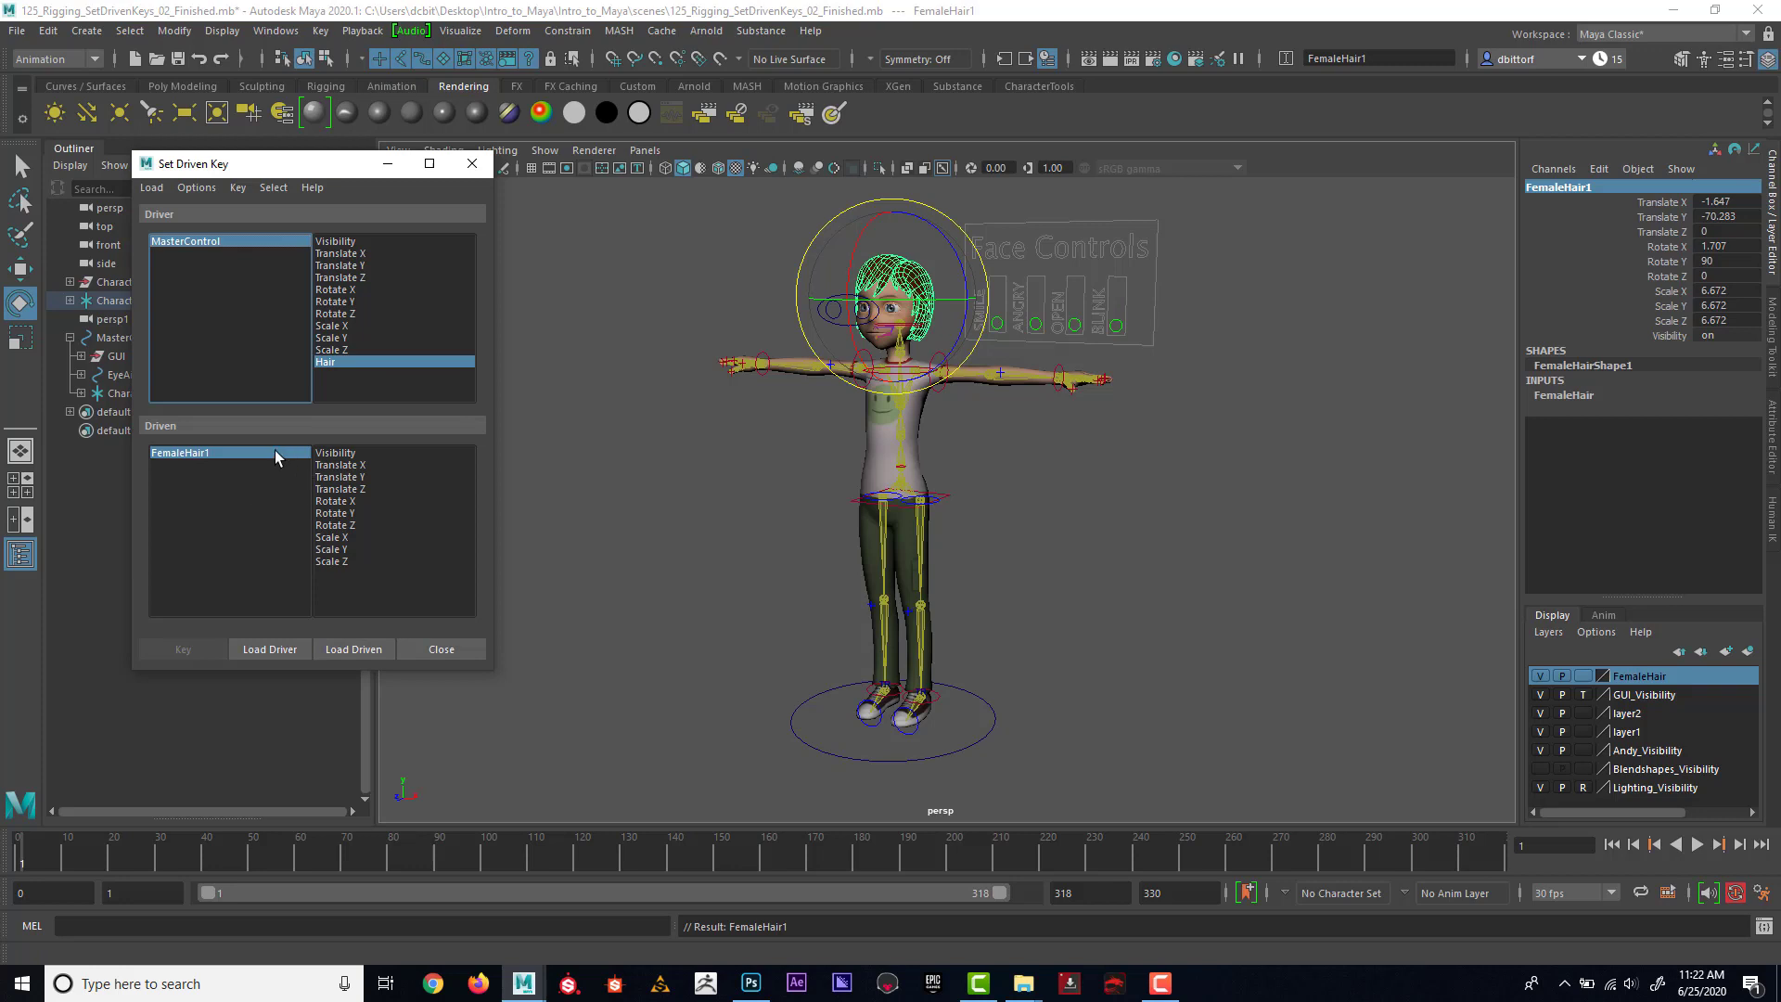
{"action": "left_click", "coordinate": [340, 461]}
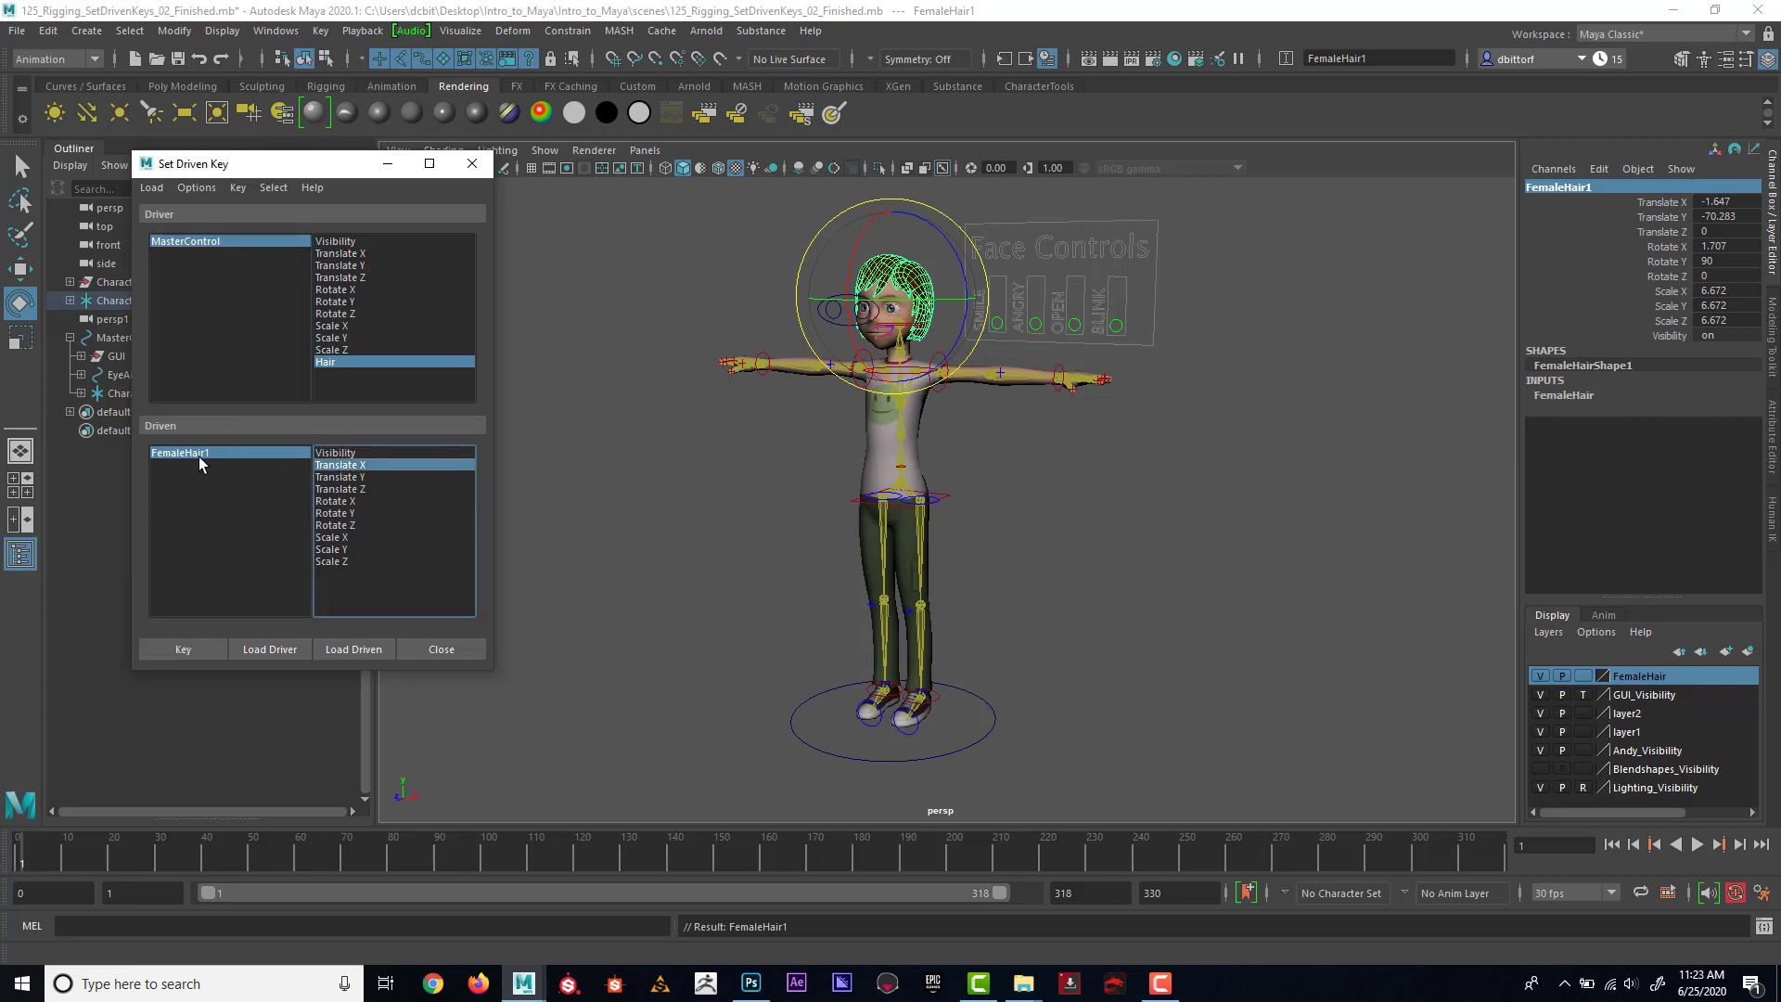
{"action": "left_click", "coordinate": [339, 454]}
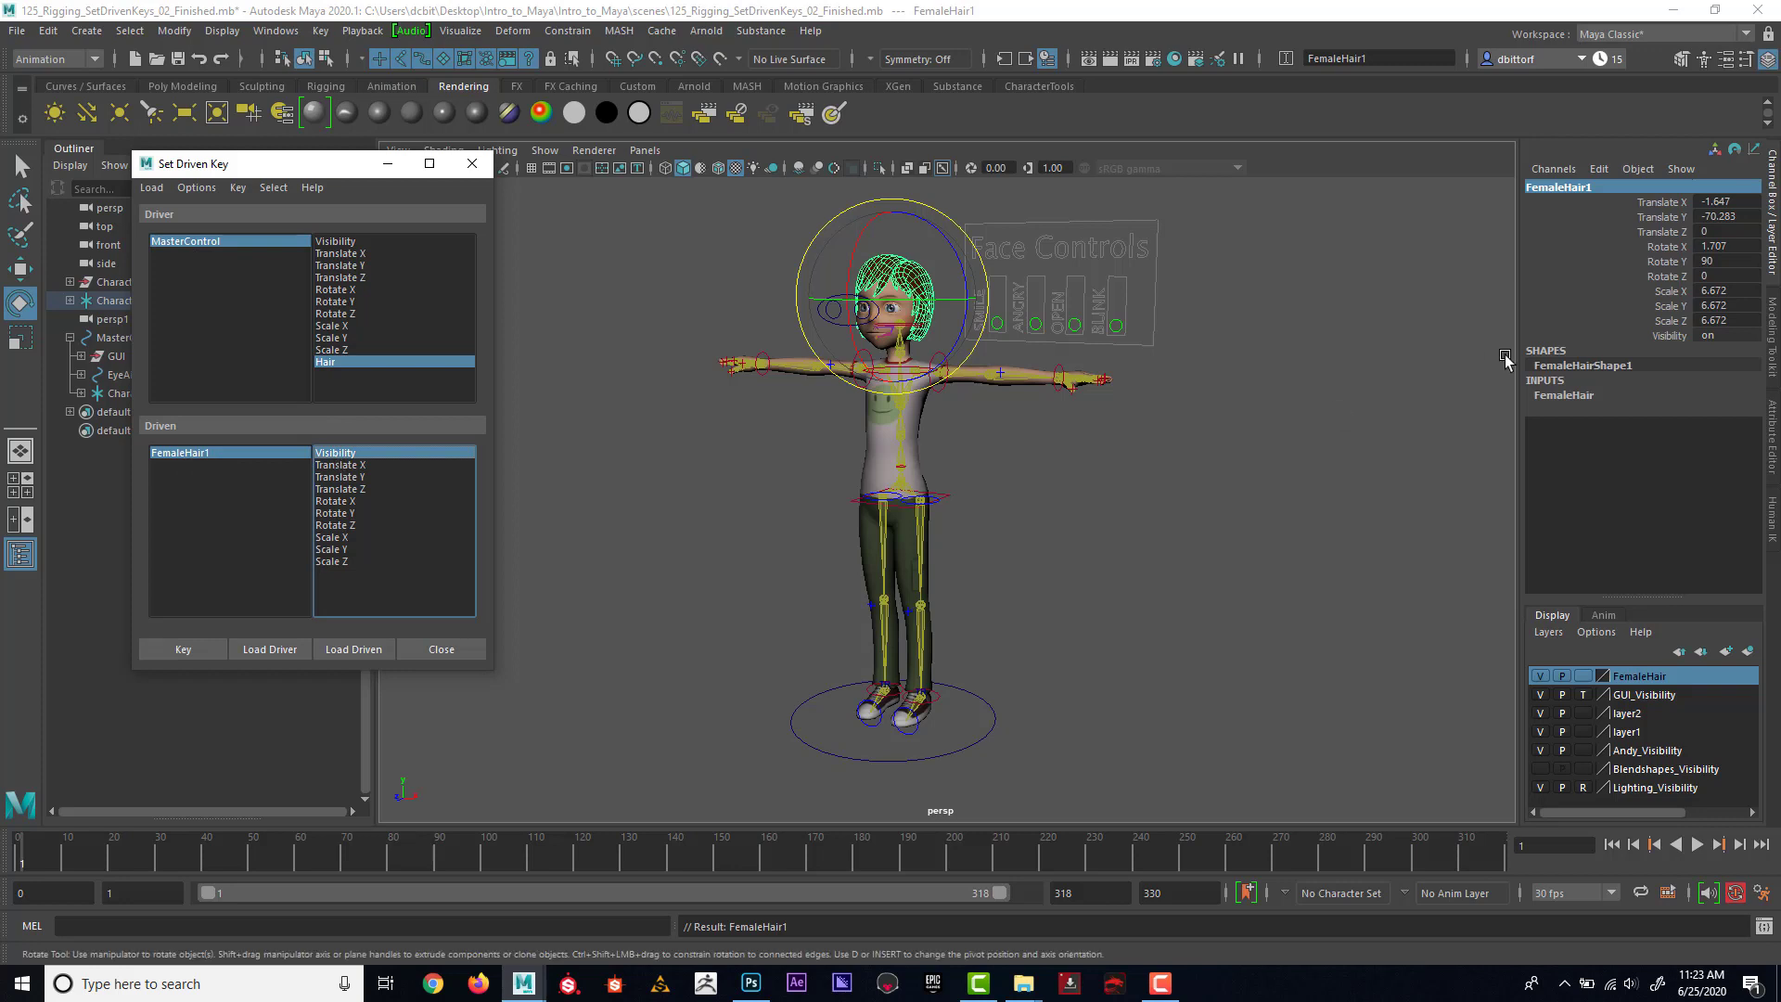
Key FemaleHair1 visible for Female, then key it hidden (Visibility 0) for Male.
{"action": "left_click", "coordinate": [238, 243]}
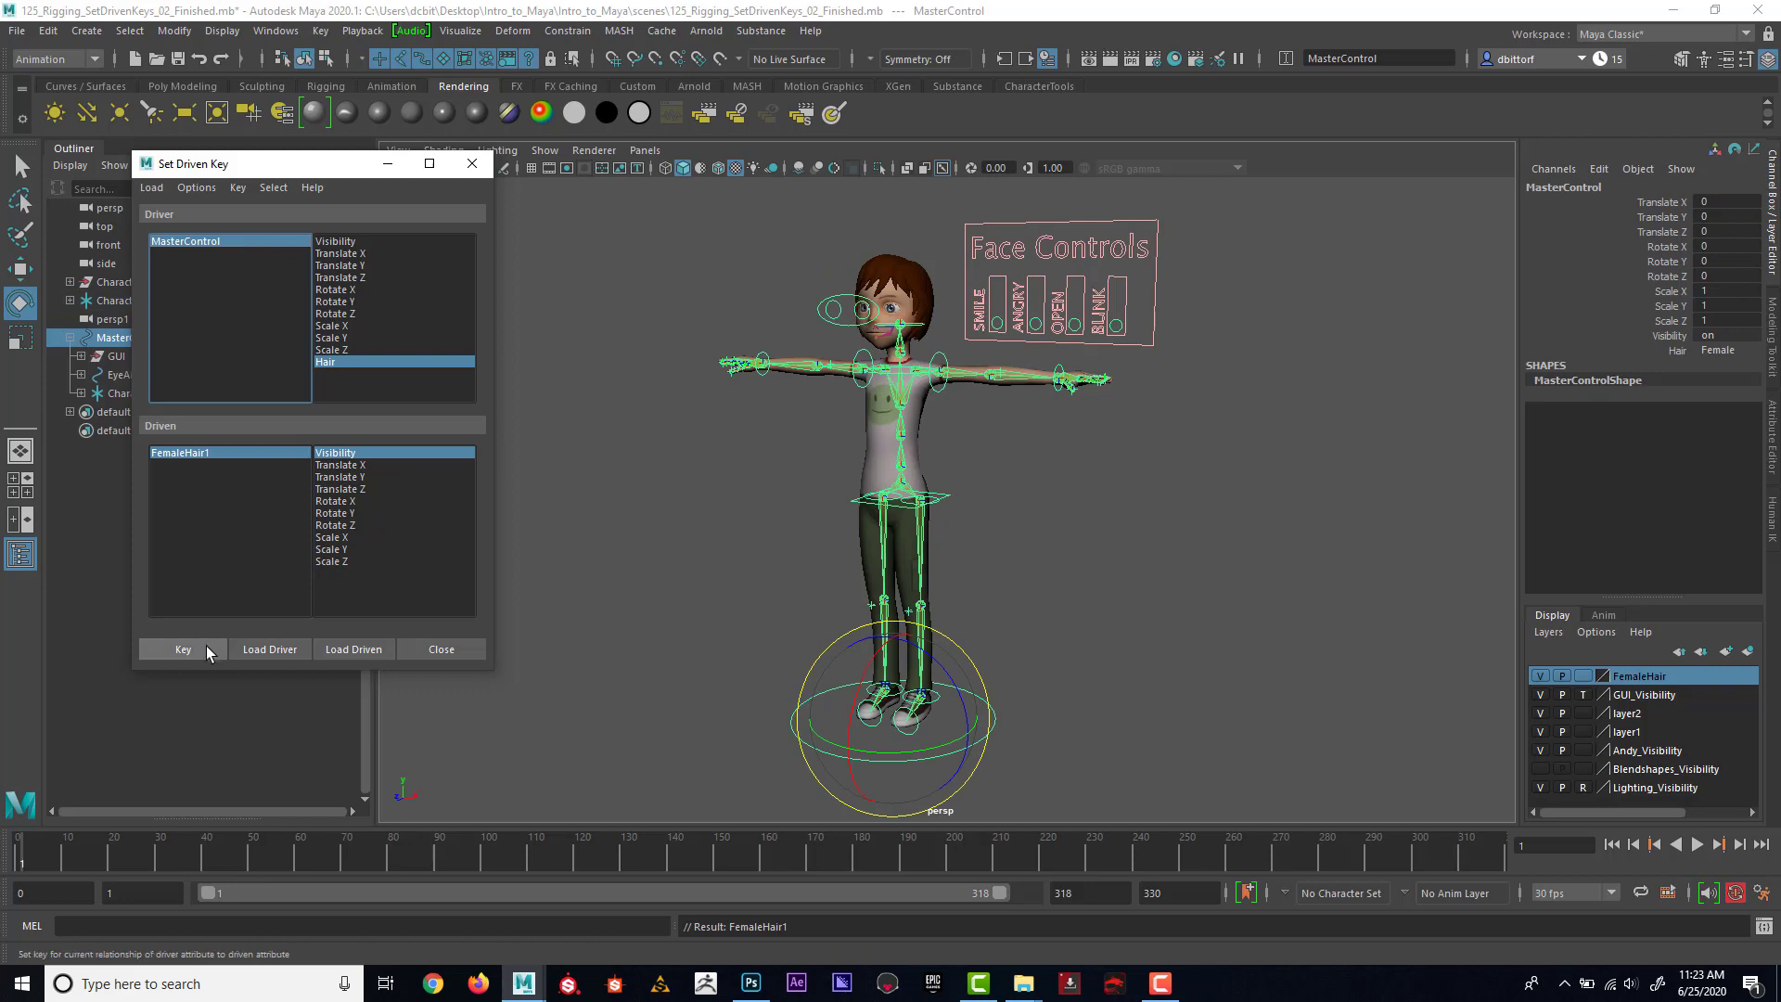
{"action": "left_click", "coordinate": [204, 647]}
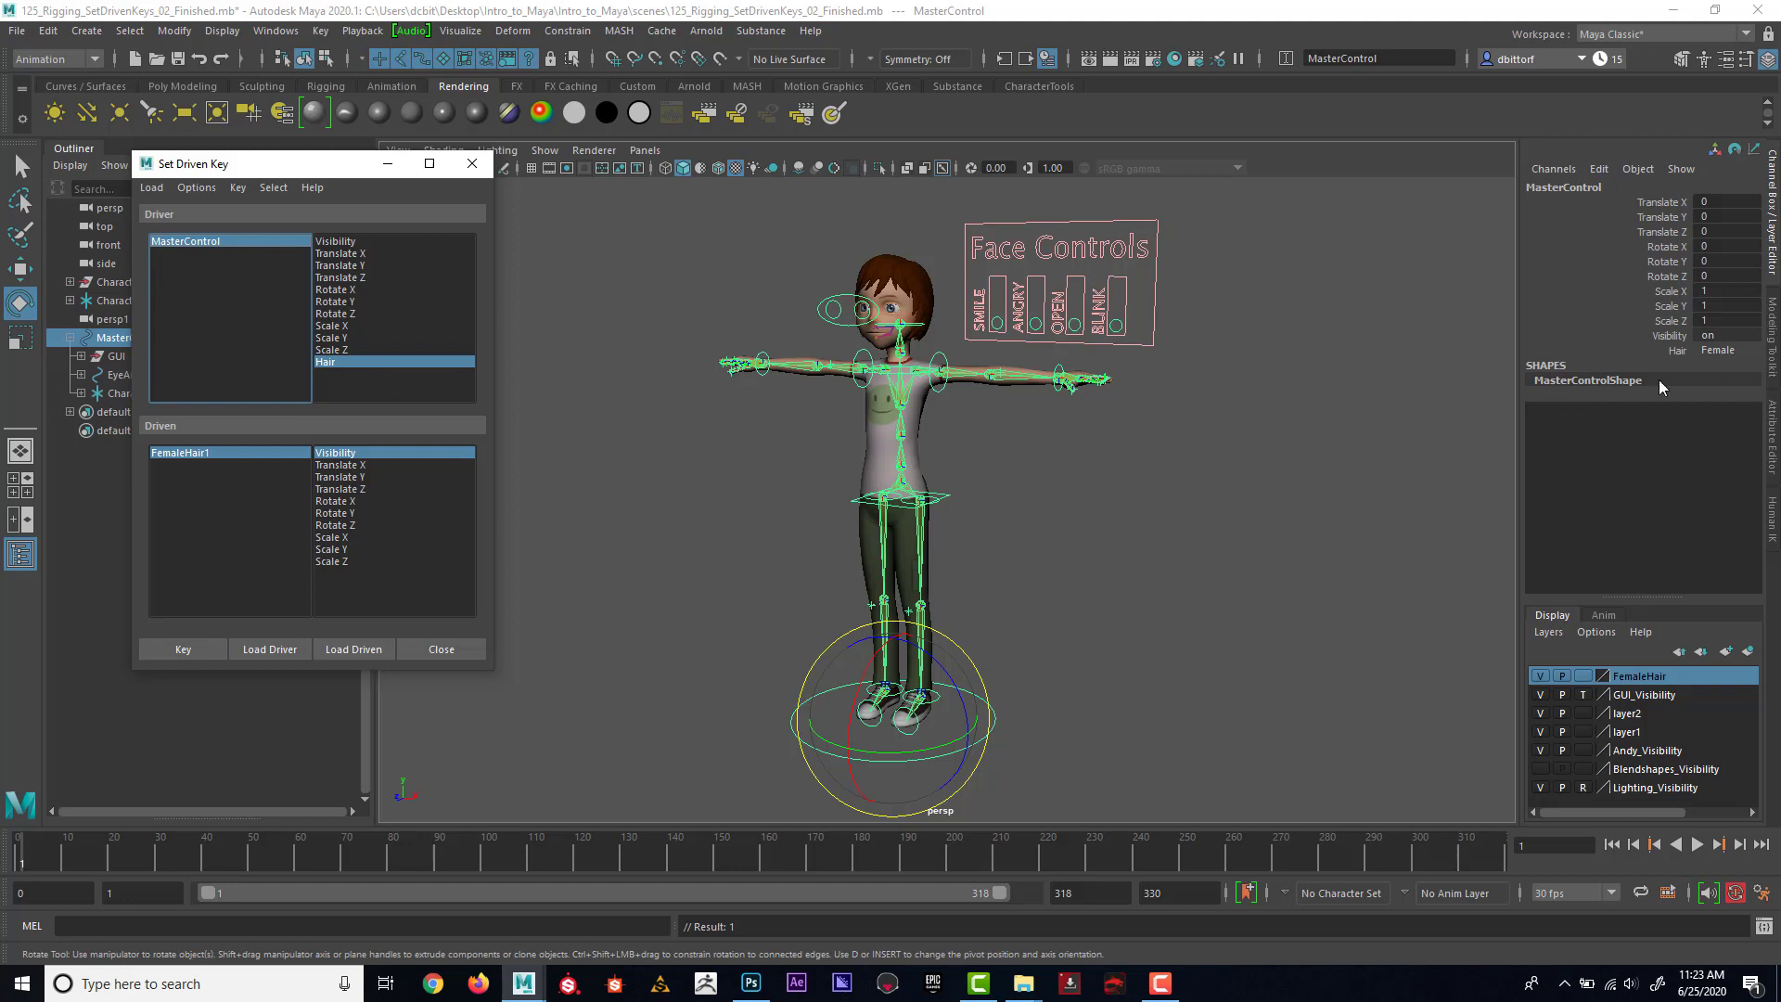
{"action": "left_click", "coordinate": [1721, 350]}
{"action": "left_click", "coordinate": [1727, 374]}
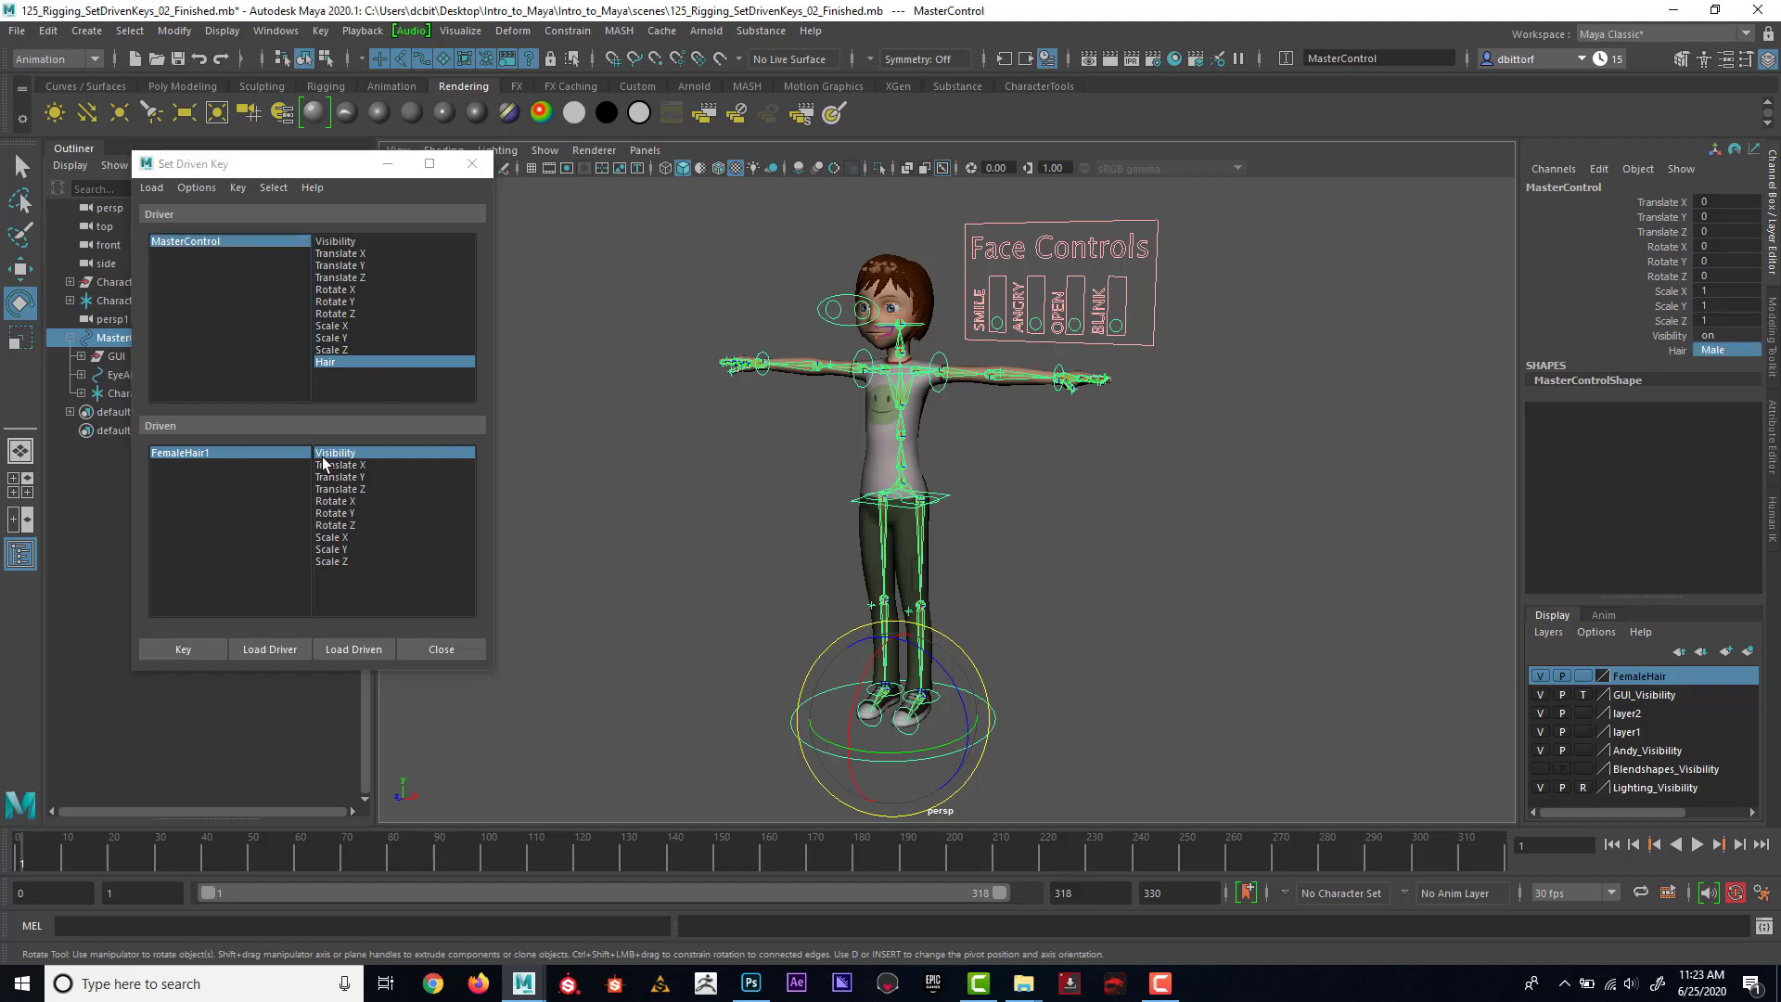
{"action": "left_click", "coordinate": [208, 452]}
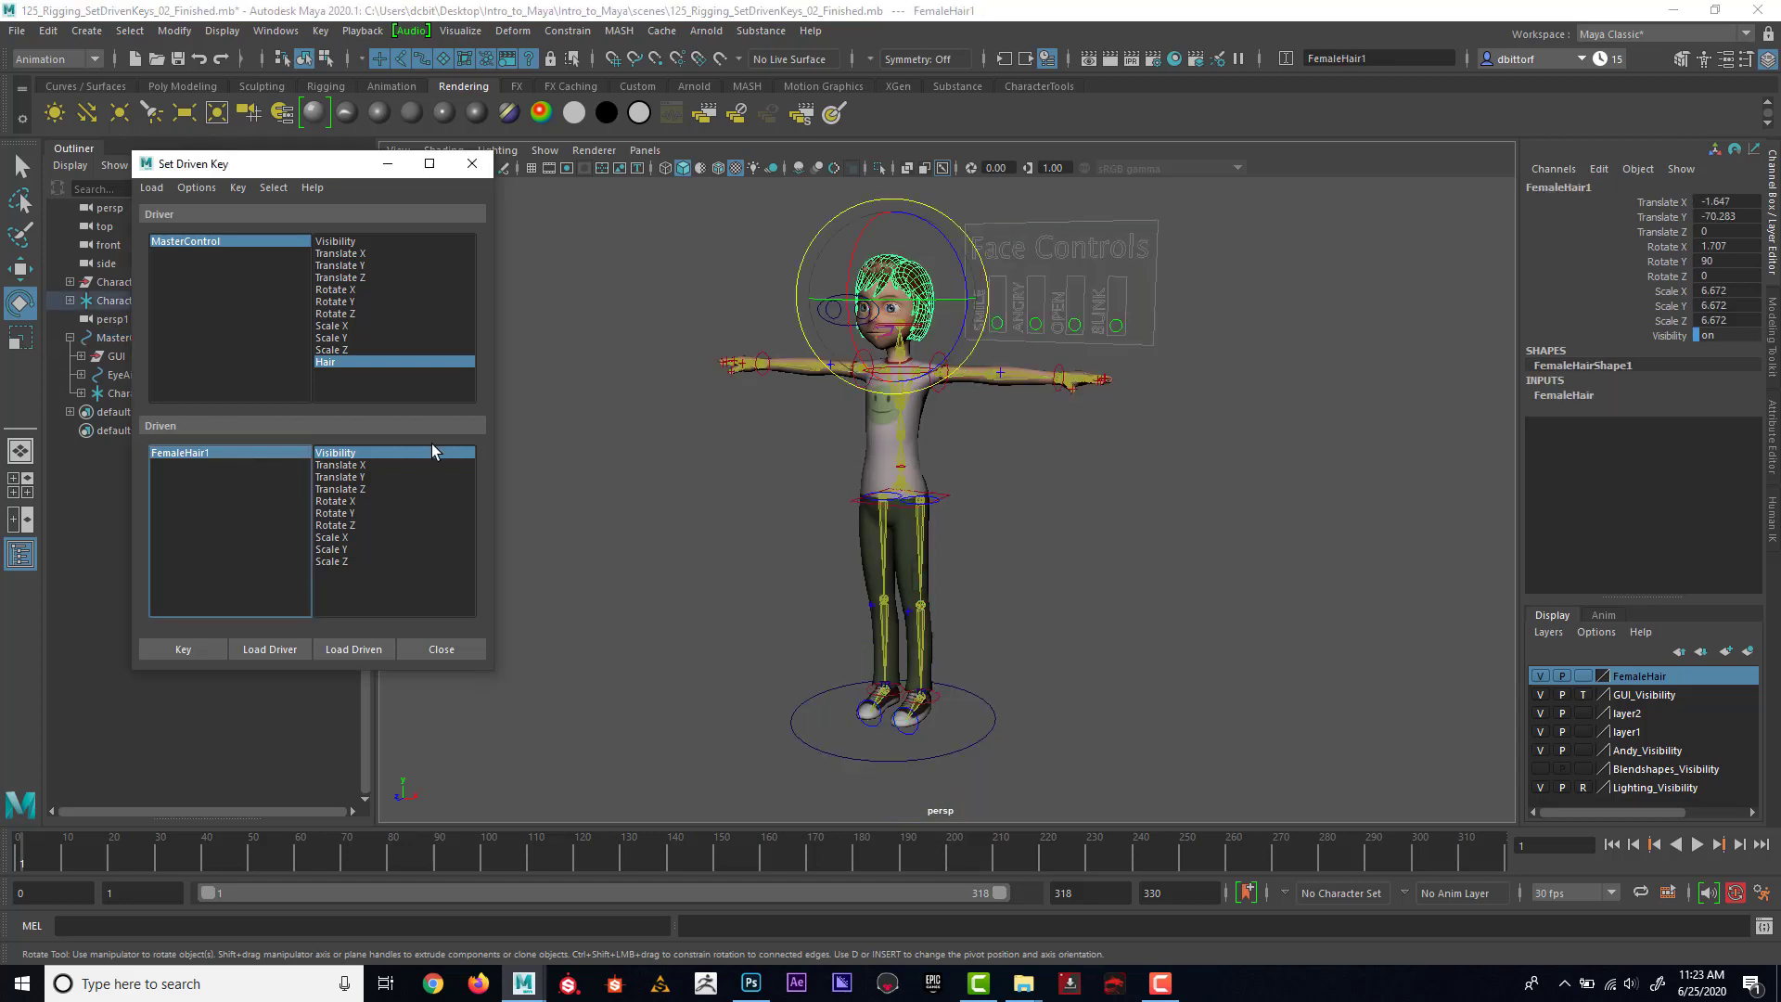
{"action": "type", "text": "0"}
{"action": "key", "text": "Return"}
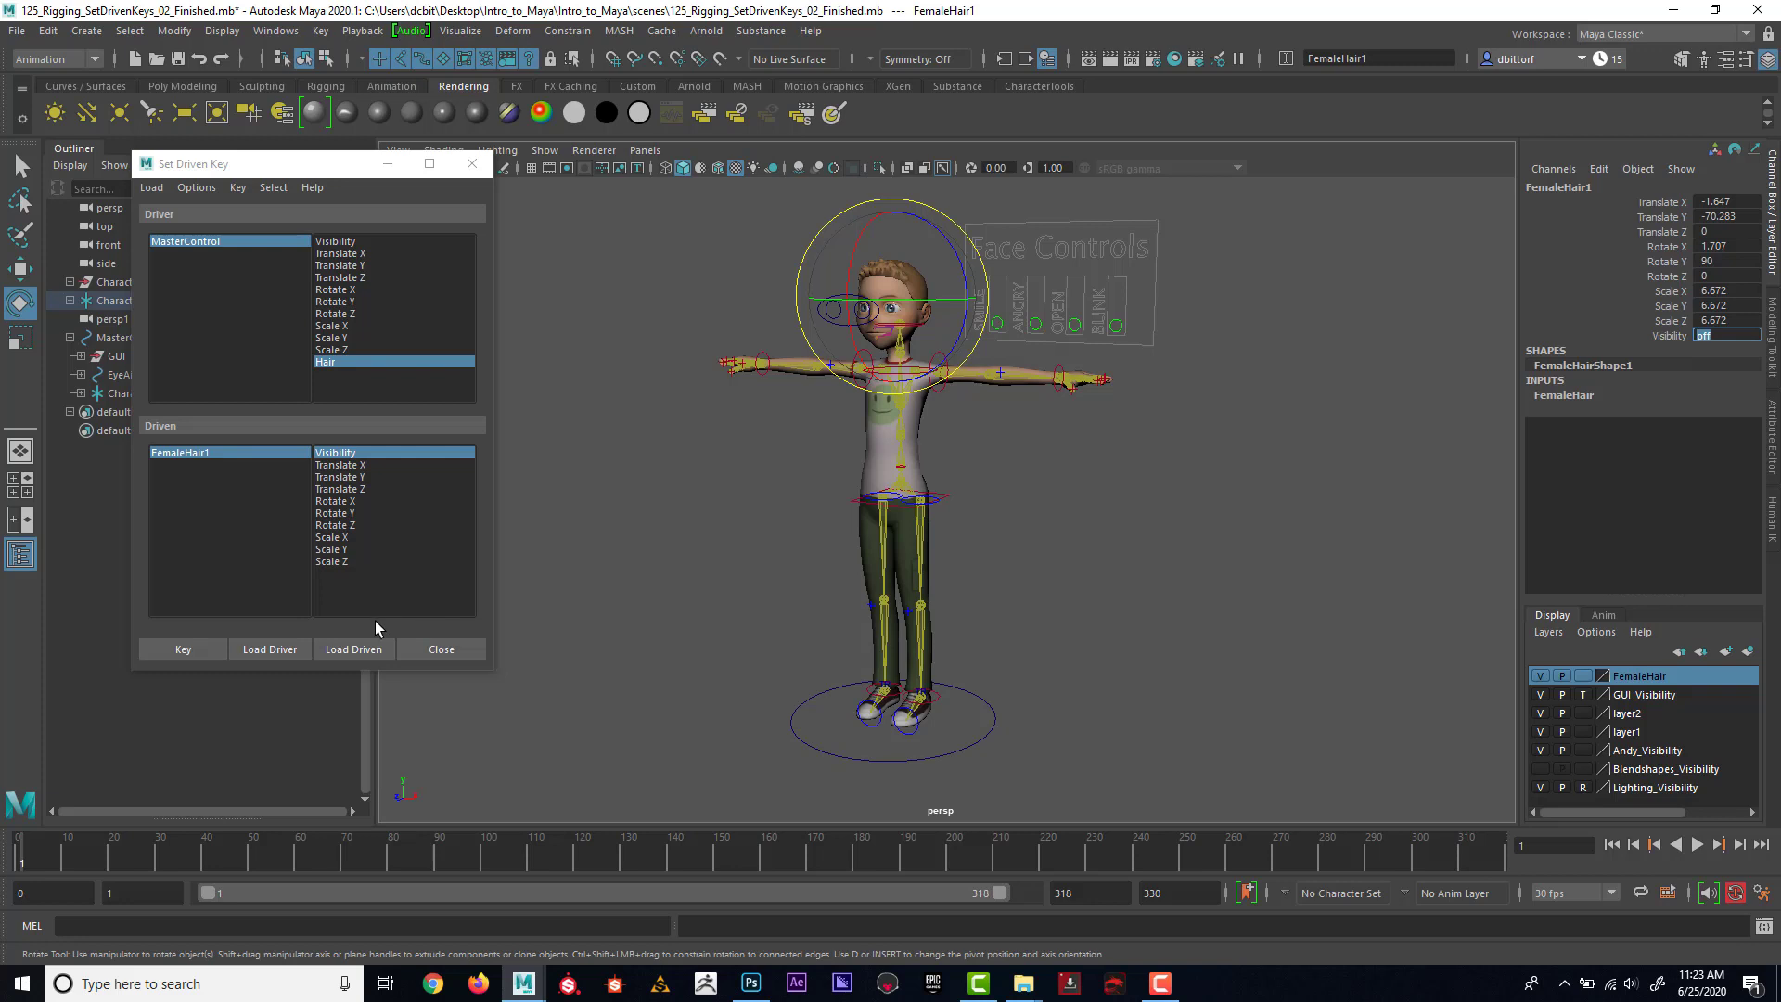
{"action": "left_click", "coordinate": [204, 650]}
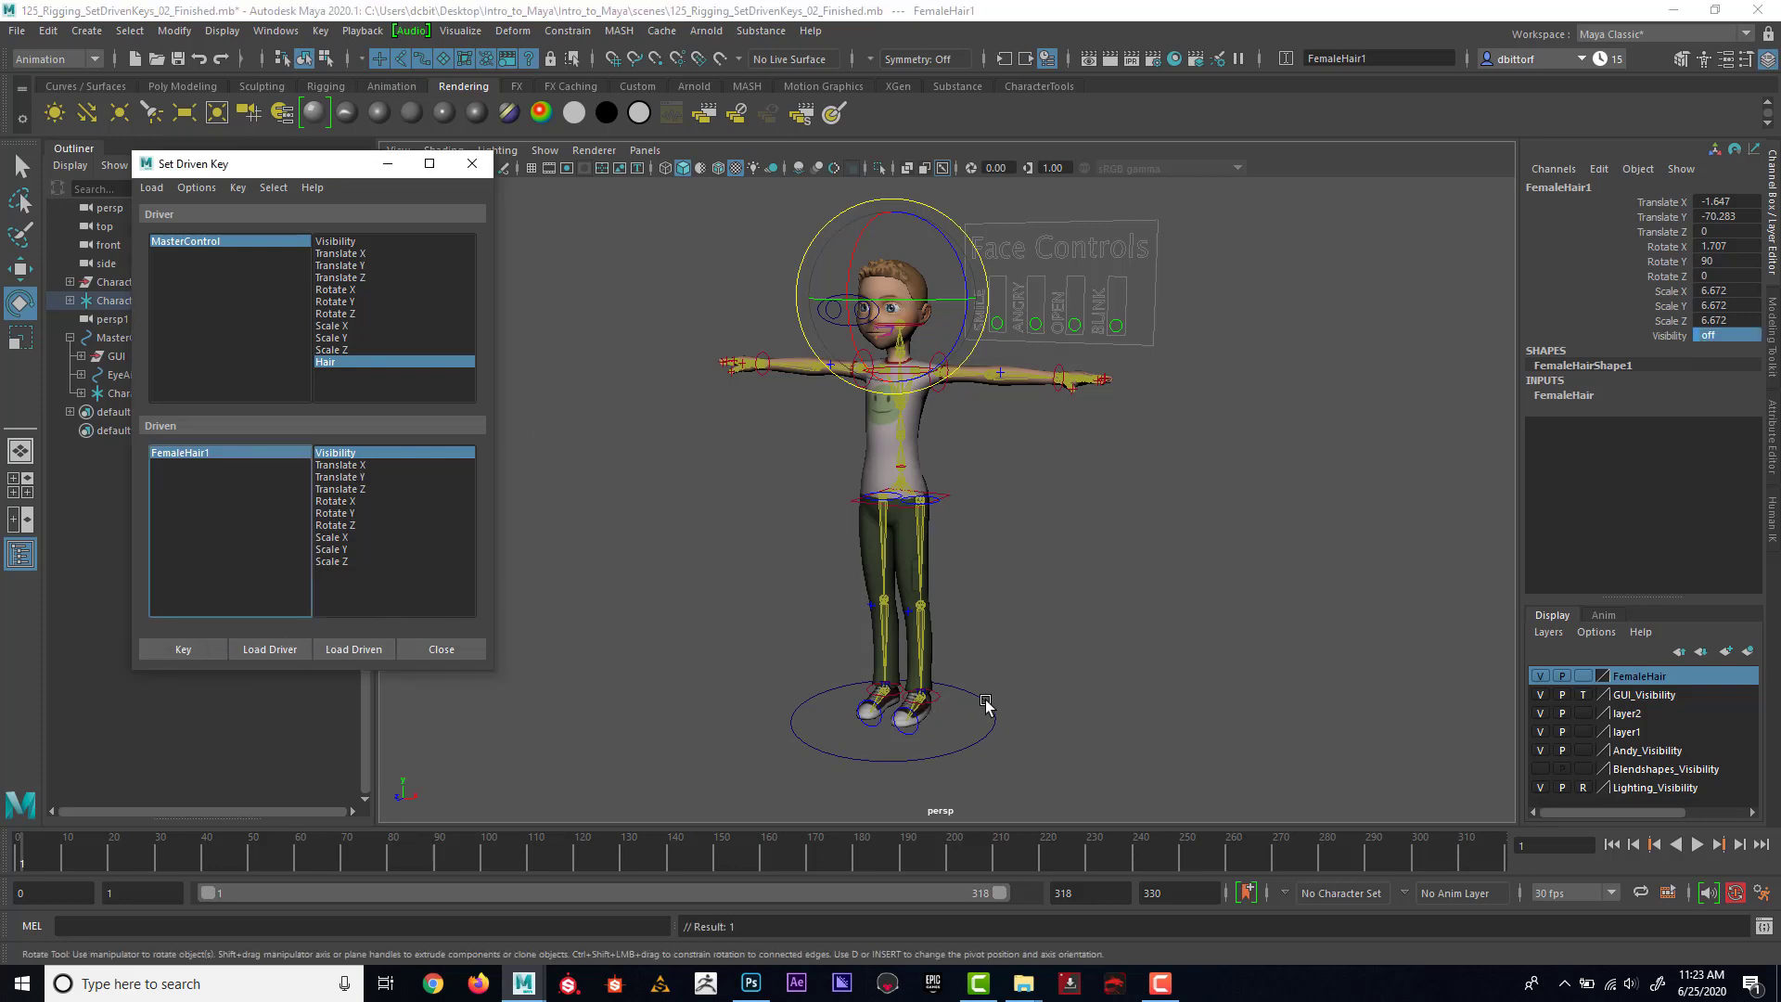
Test the setup by toggling MasterControl's Hair between Female and Male several times.
{"action": "left_click", "coordinate": [932, 719]}
{"action": "left_click", "coordinate": [1709, 350]}
{"action": "left_click", "coordinate": [1709, 349]}
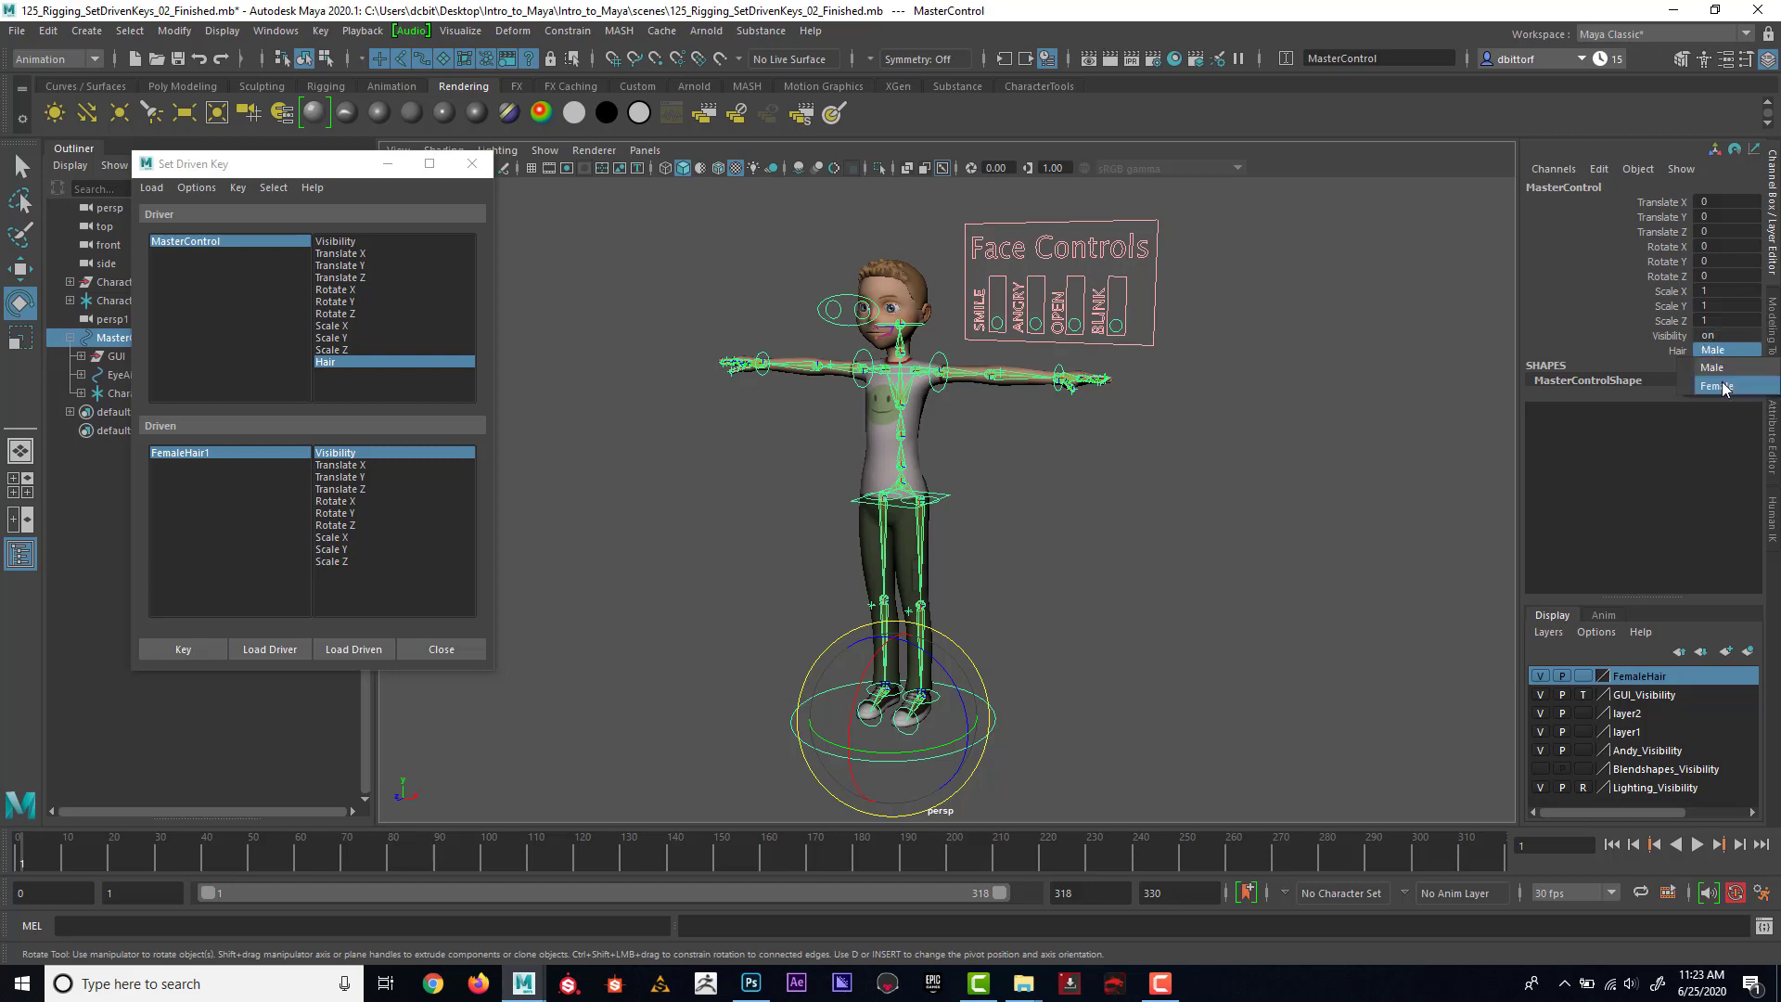
{"action": "left_click", "coordinate": [1716, 386]}
{"action": "left_click", "coordinate": [1716, 350]}
{"action": "left_click", "coordinate": [1716, 367]}
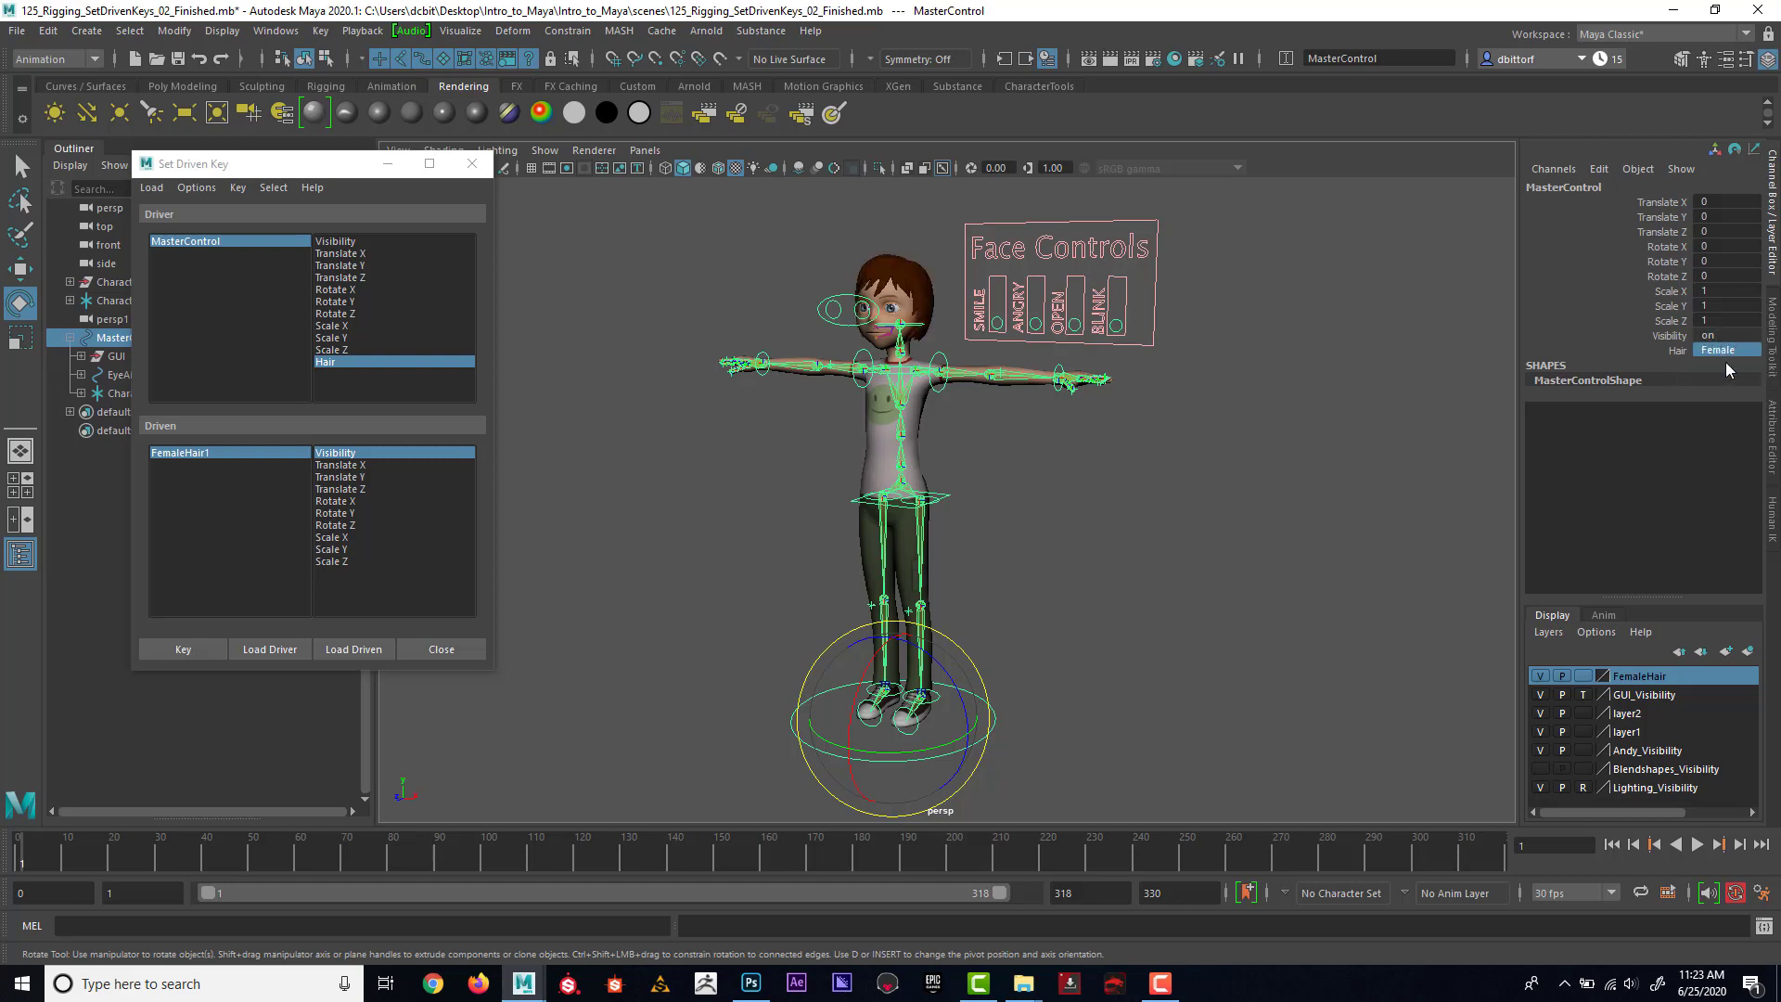
{"action": "left_click", "coordinate": [1716, 350]}
{"action": "left_click", "coordinate": [1725, 388]}
{"action": "left_click", "coordinate": [1716, 349]}
{"action": "left_click", "coordinate": [1725, 365]}
{"action": "left_click", "coordinate": [1715, 351]}
{"action": "left_click", "coordinate": [1714, 367]}
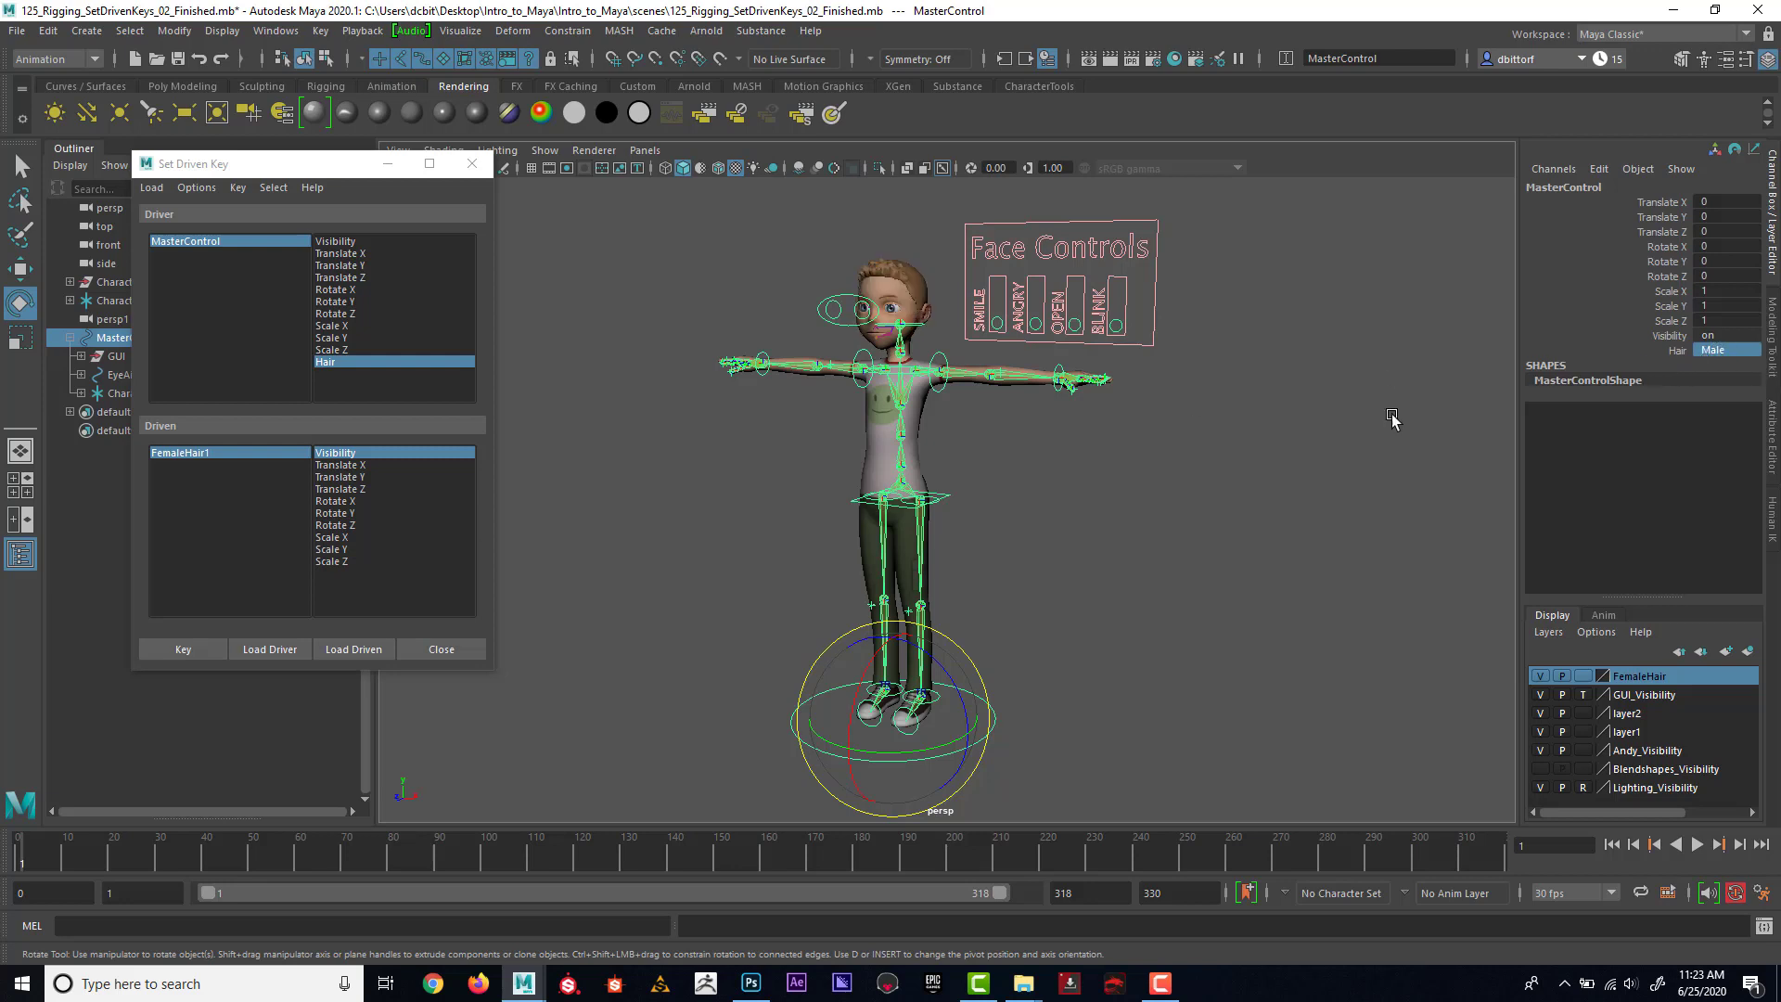
{"action": "left_click", "coordinate": [1716, 353]}
Leave Hair on Male and test hiding and reshowing the Face Controls GUI via its visibility.
{"action": "left_click", "coordinate": [1726, 371]}
{"action": "left_click_drag", "start_coordinate": [327, 176], "coordinate": [447, 188]}
{"action": "left_click", "coordinate": [126, 352]}
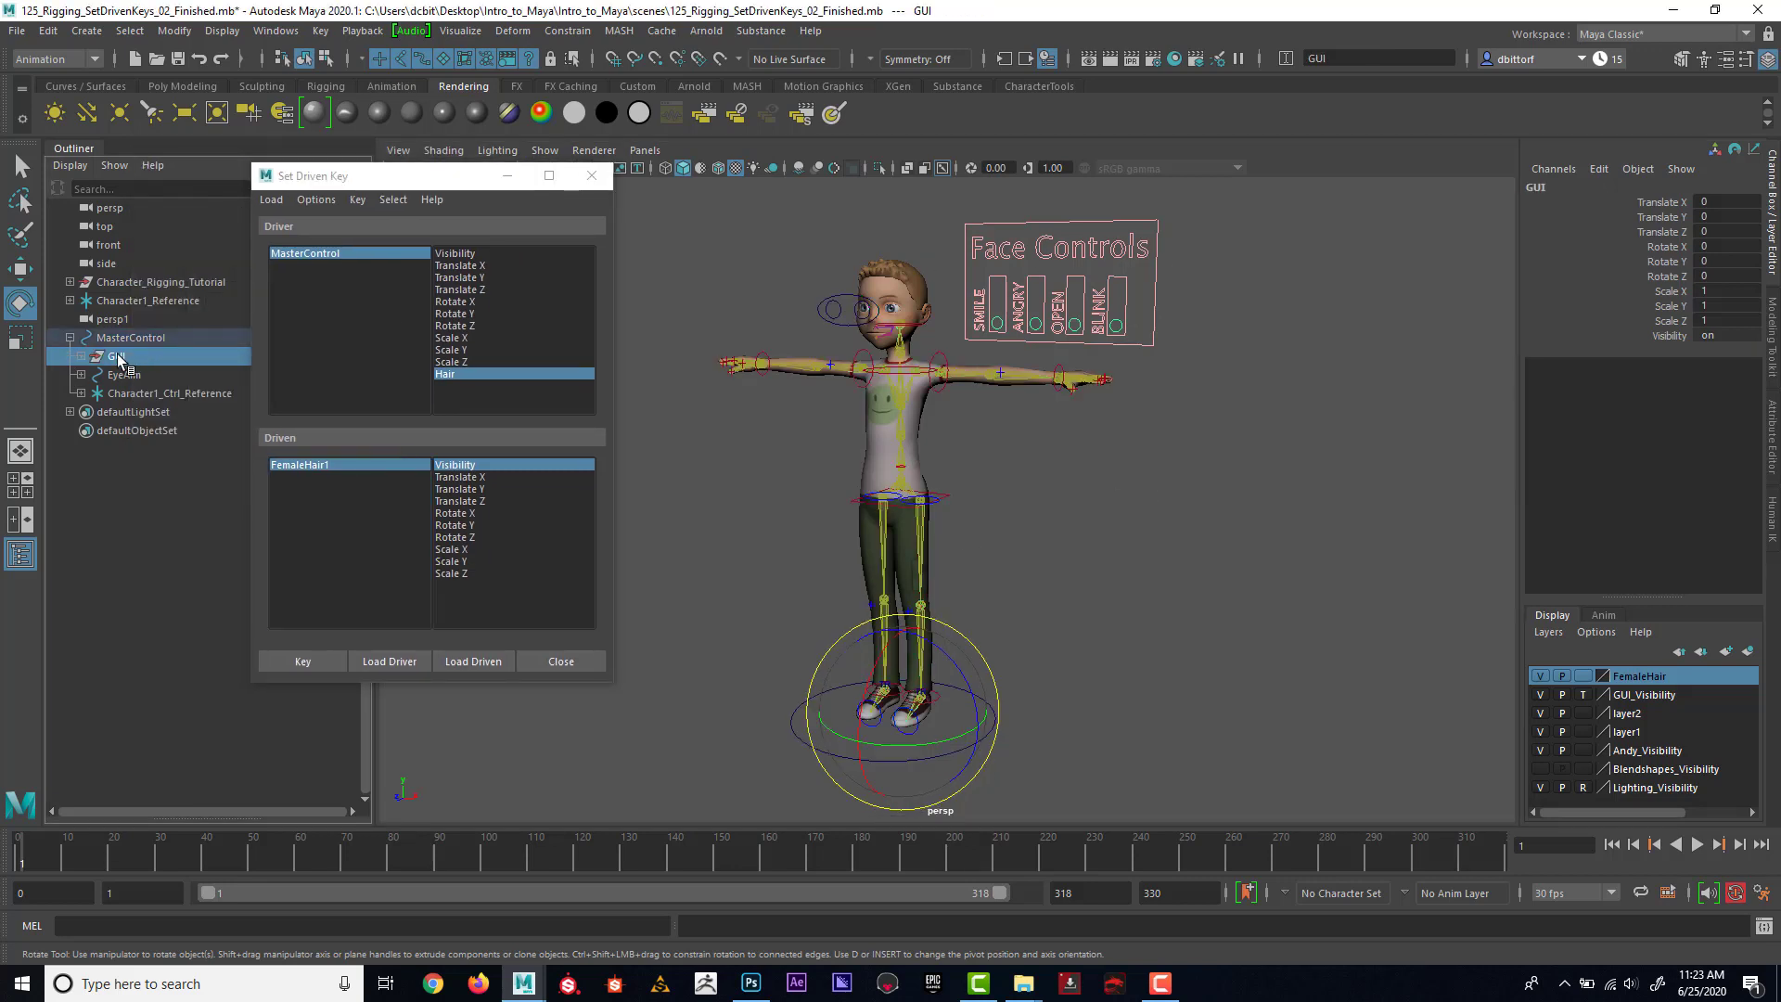
{"action": "double_click", "coordinate": [1718, 335]}
{"action": "key", "text": "Return"}
{"action": "type", "text": "1"}
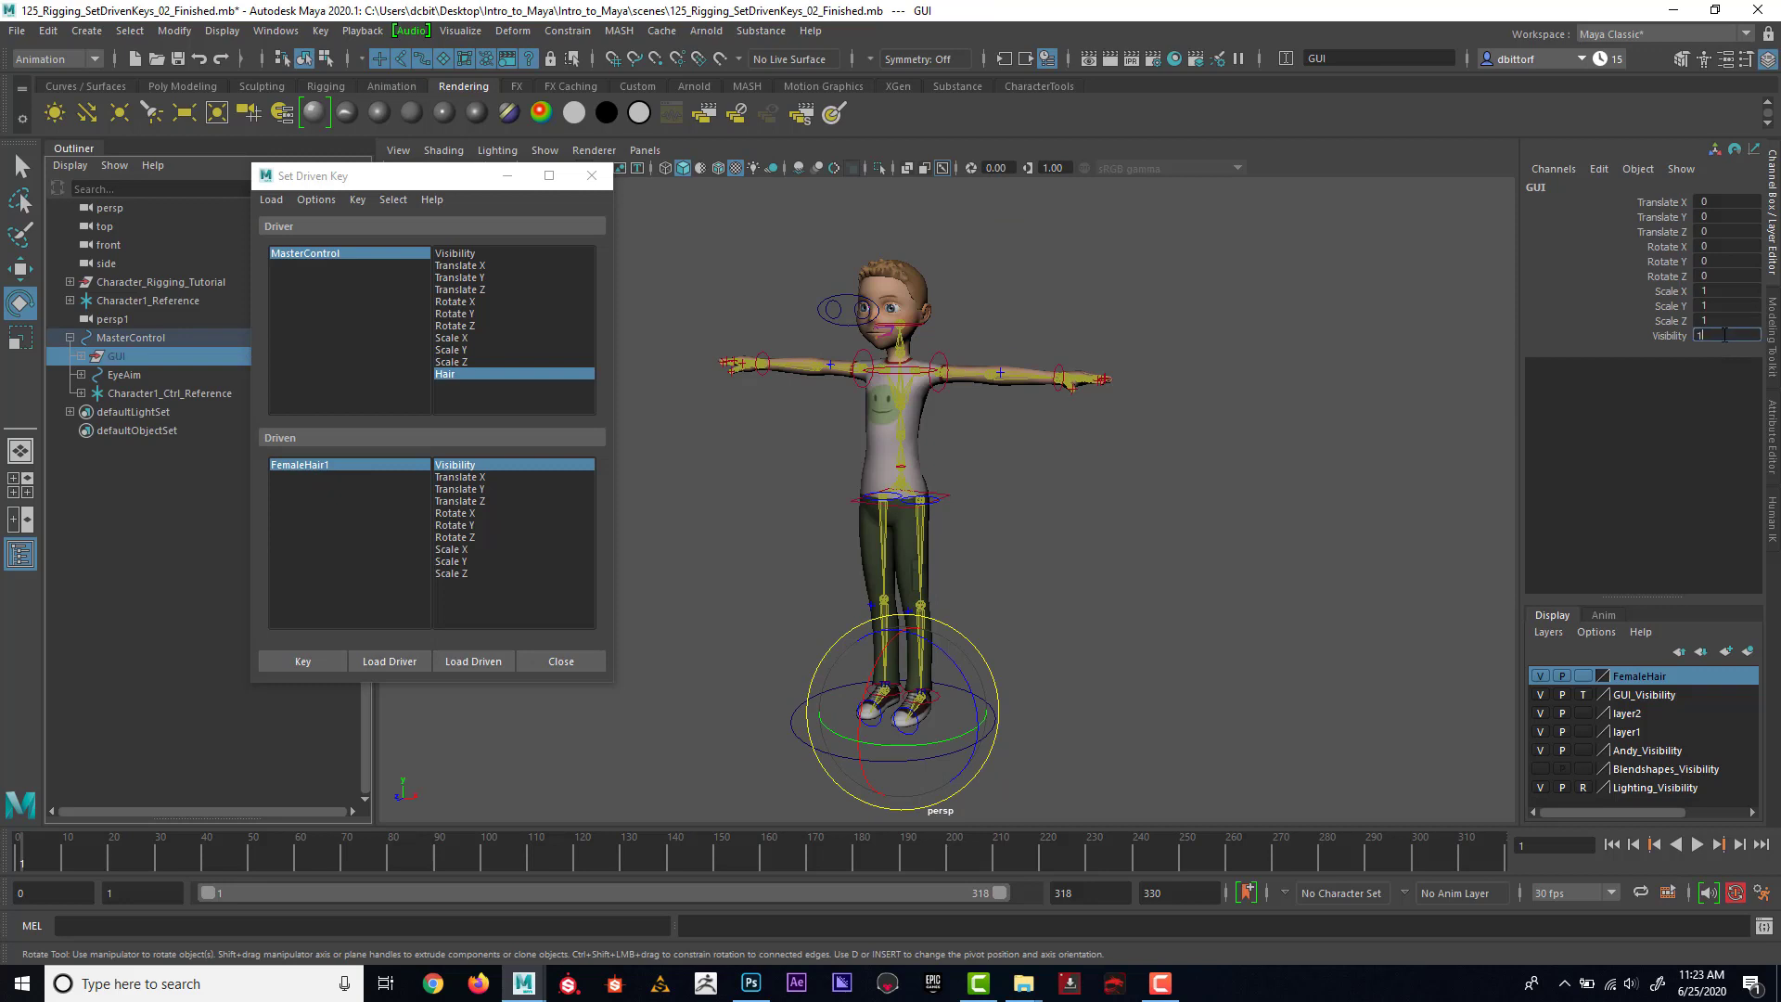
{"action": "key", "text": "Return"}
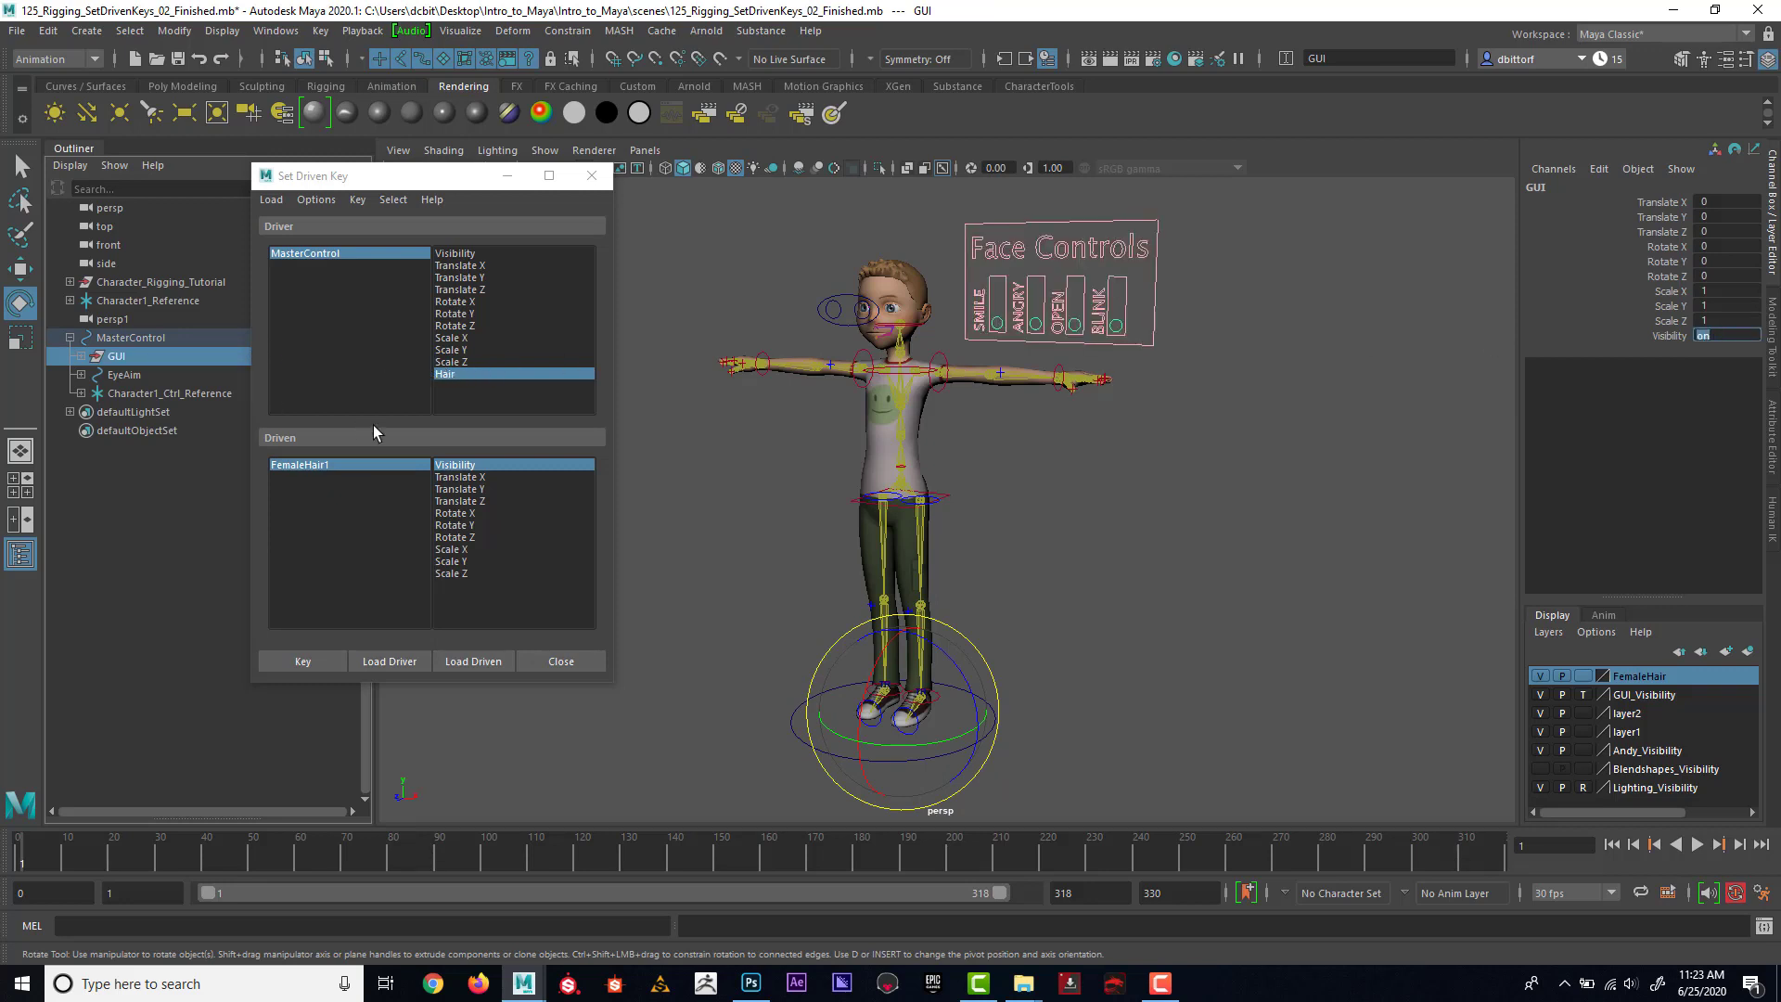
Select the MasterControl ring and add a Boolean attribute named Face Controls through Edit > Add Attribute.
{"action": "left_click", "coordinate": [1026, 605]}
{"action": "left_click", "coordinate": [976, 703]}
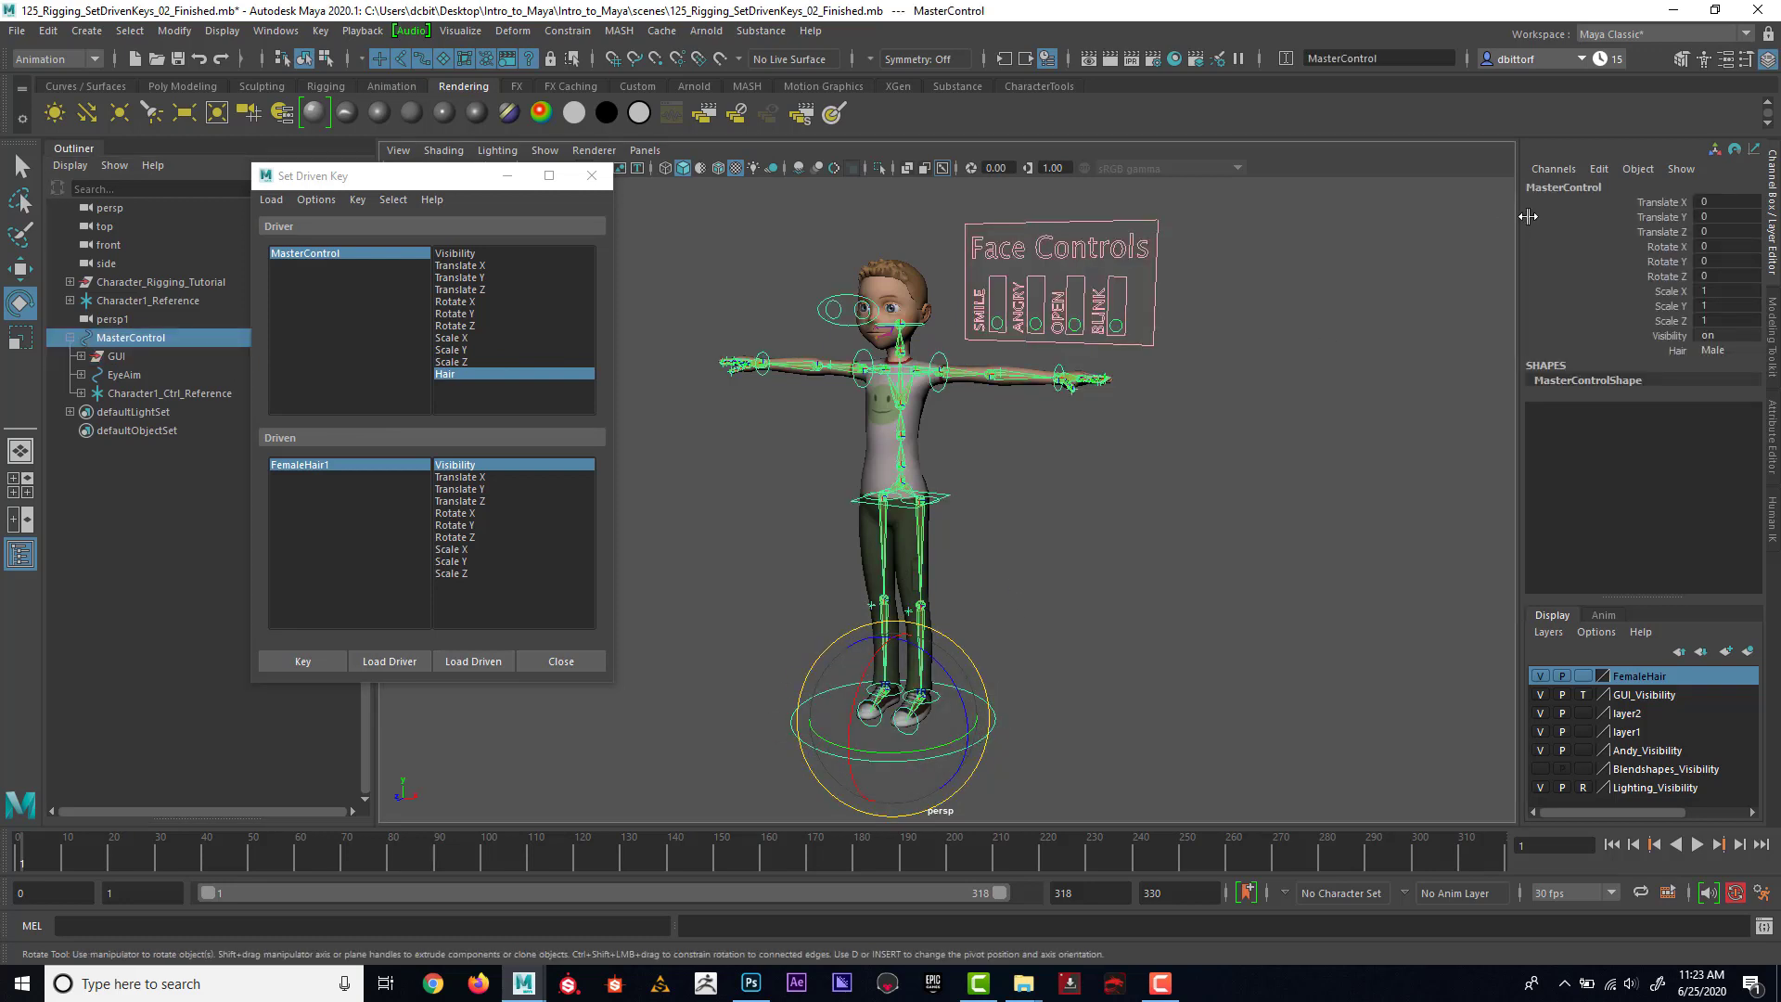
{"action": "left_click", "coordinate": [1597, 172]}
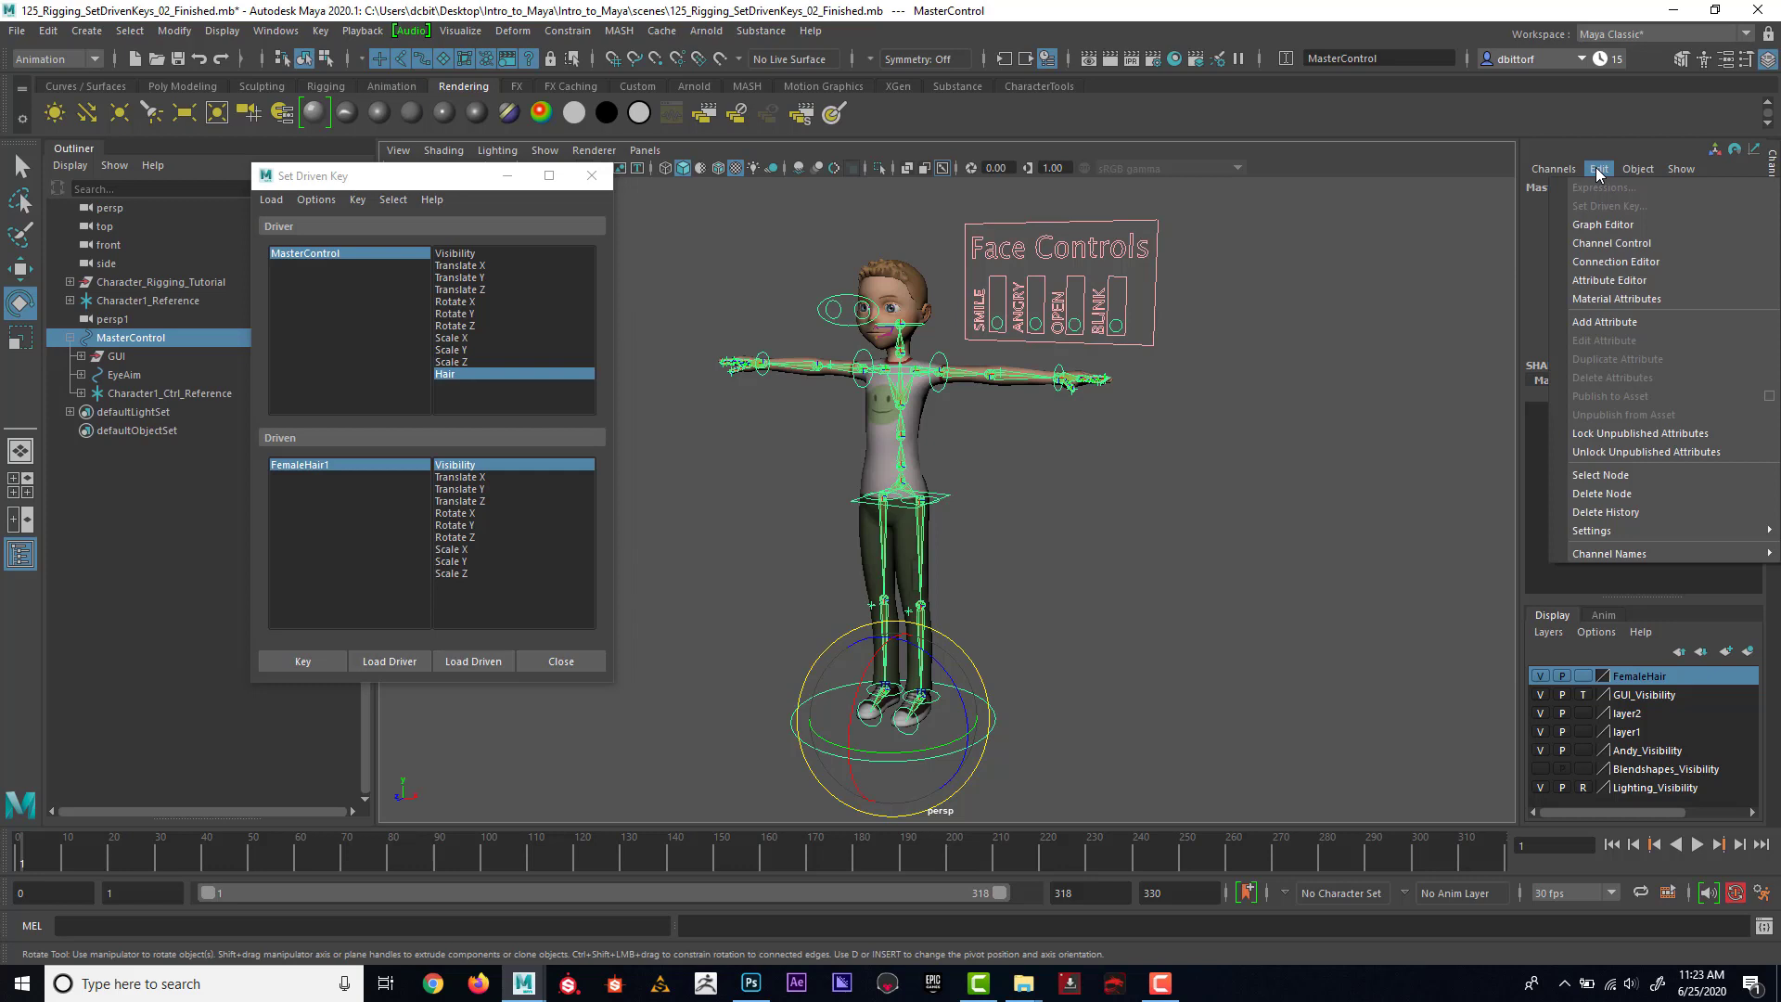
{"action": "left_click", "coordinate": [1622, 321]}
{"action": "left_click", "coordinate": [1111, 290]}
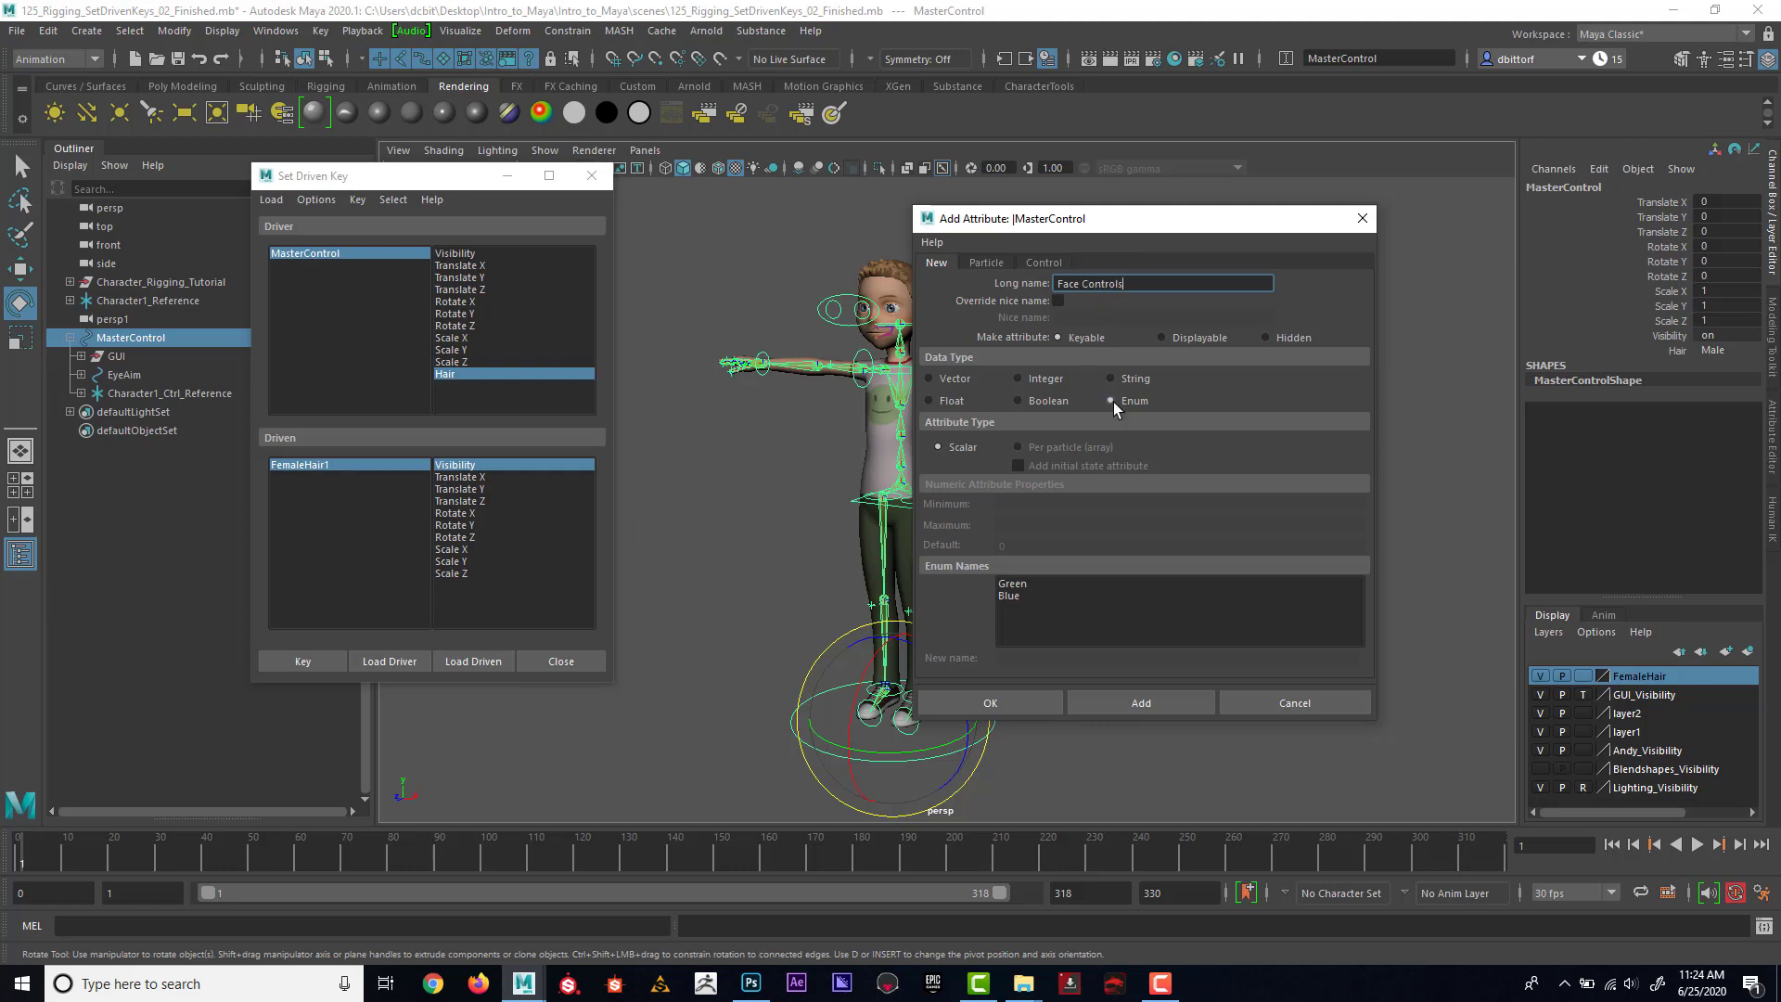
{"action": "left_click", "coordinate": [1018, 400]}
{"action": "left_click", "coordinate": [1009, 704]}
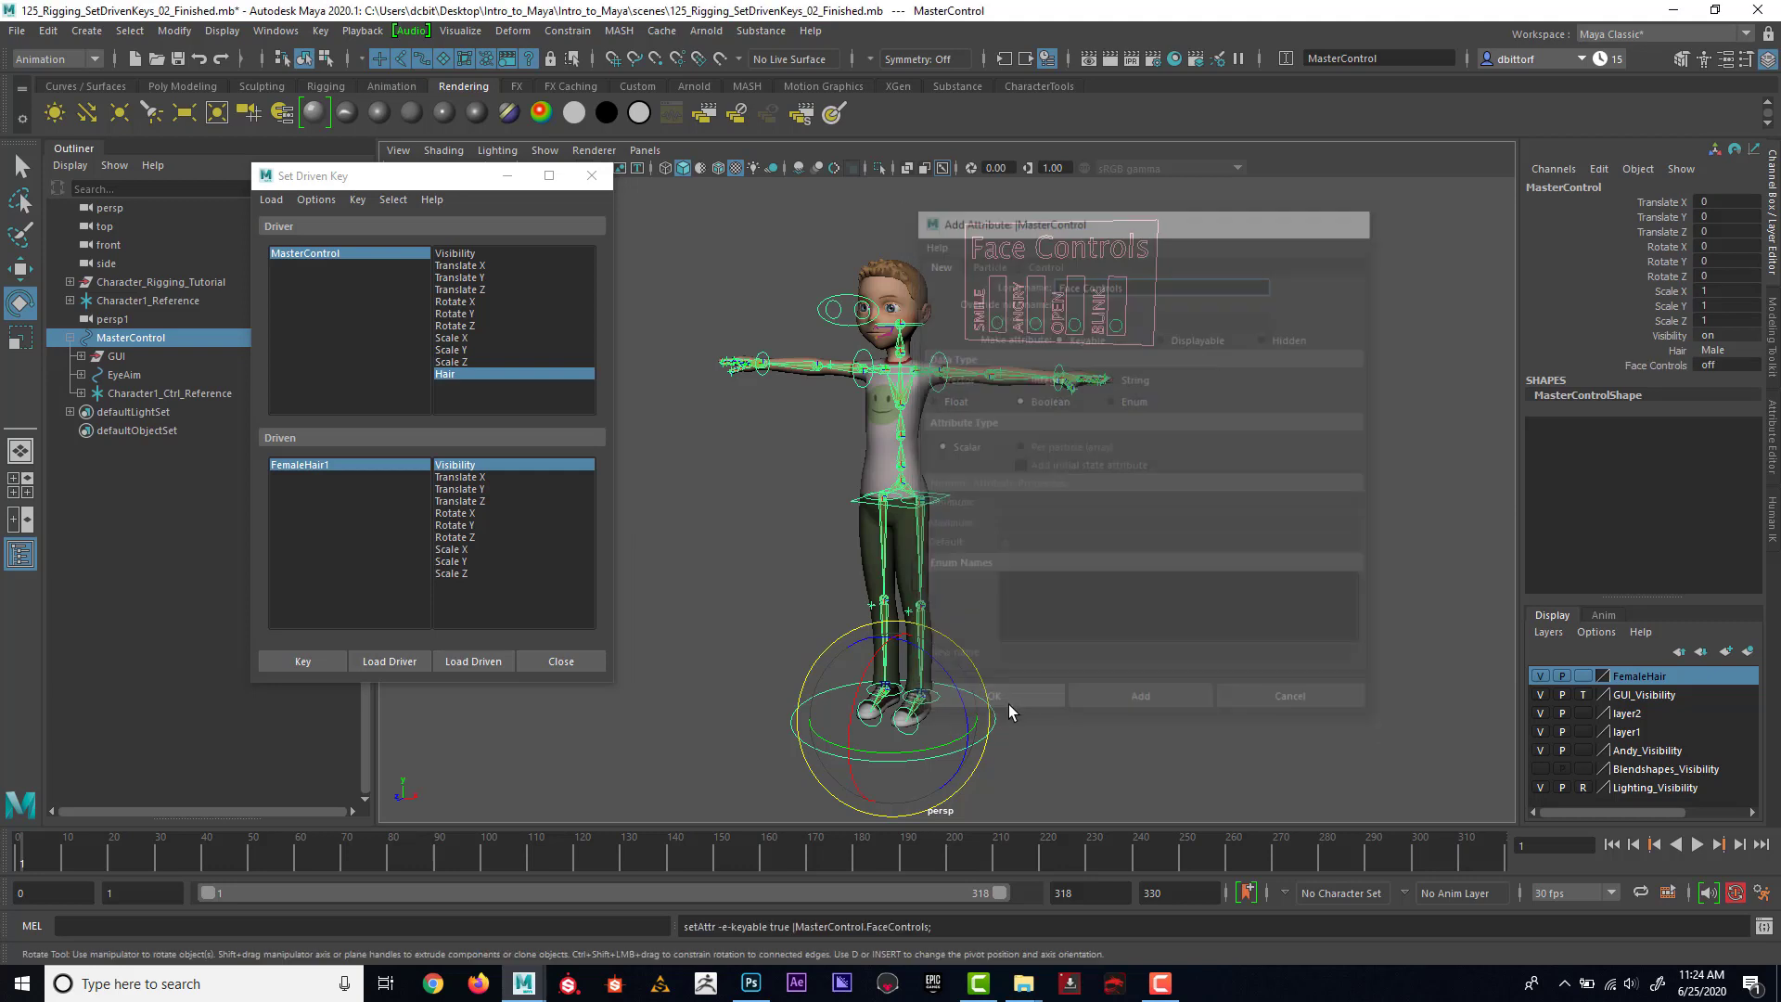
{"action": "left_click", "coordinate": [1713, 366]}
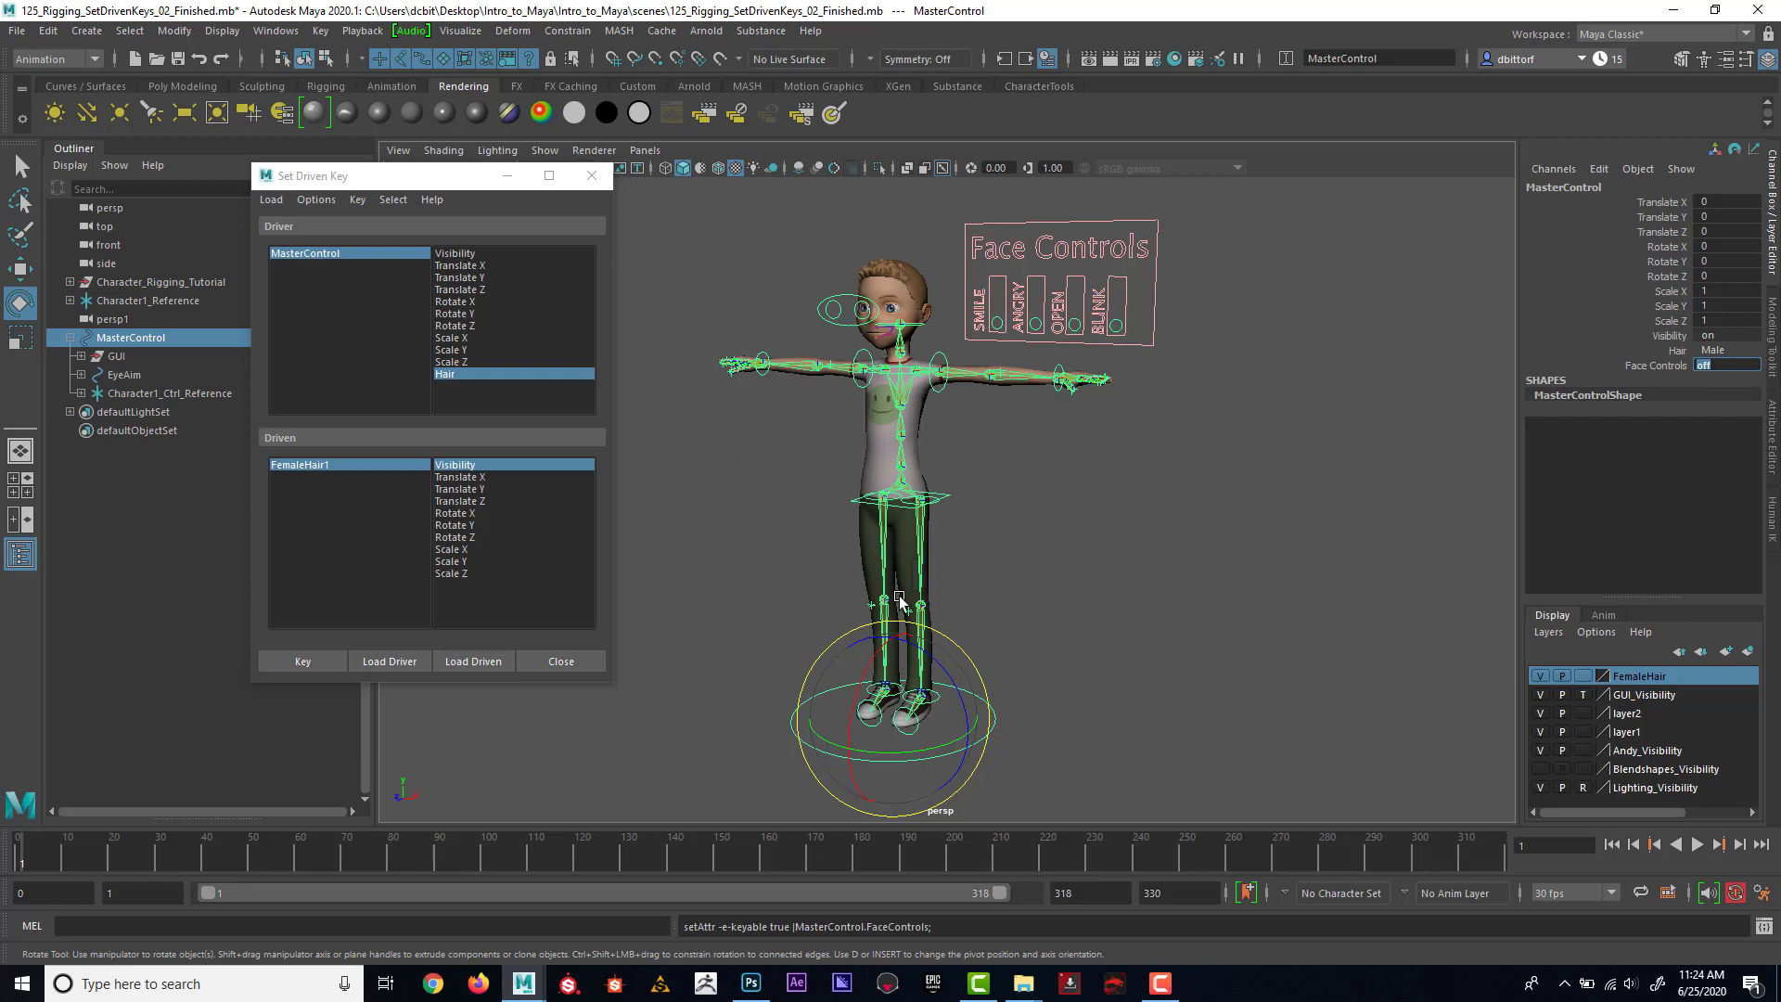
Load MasterControl's Face Controls as the driver and GUI's Visibility as the driven attribute.
{"action": "left_click", "coordinate": [1070, 668]}
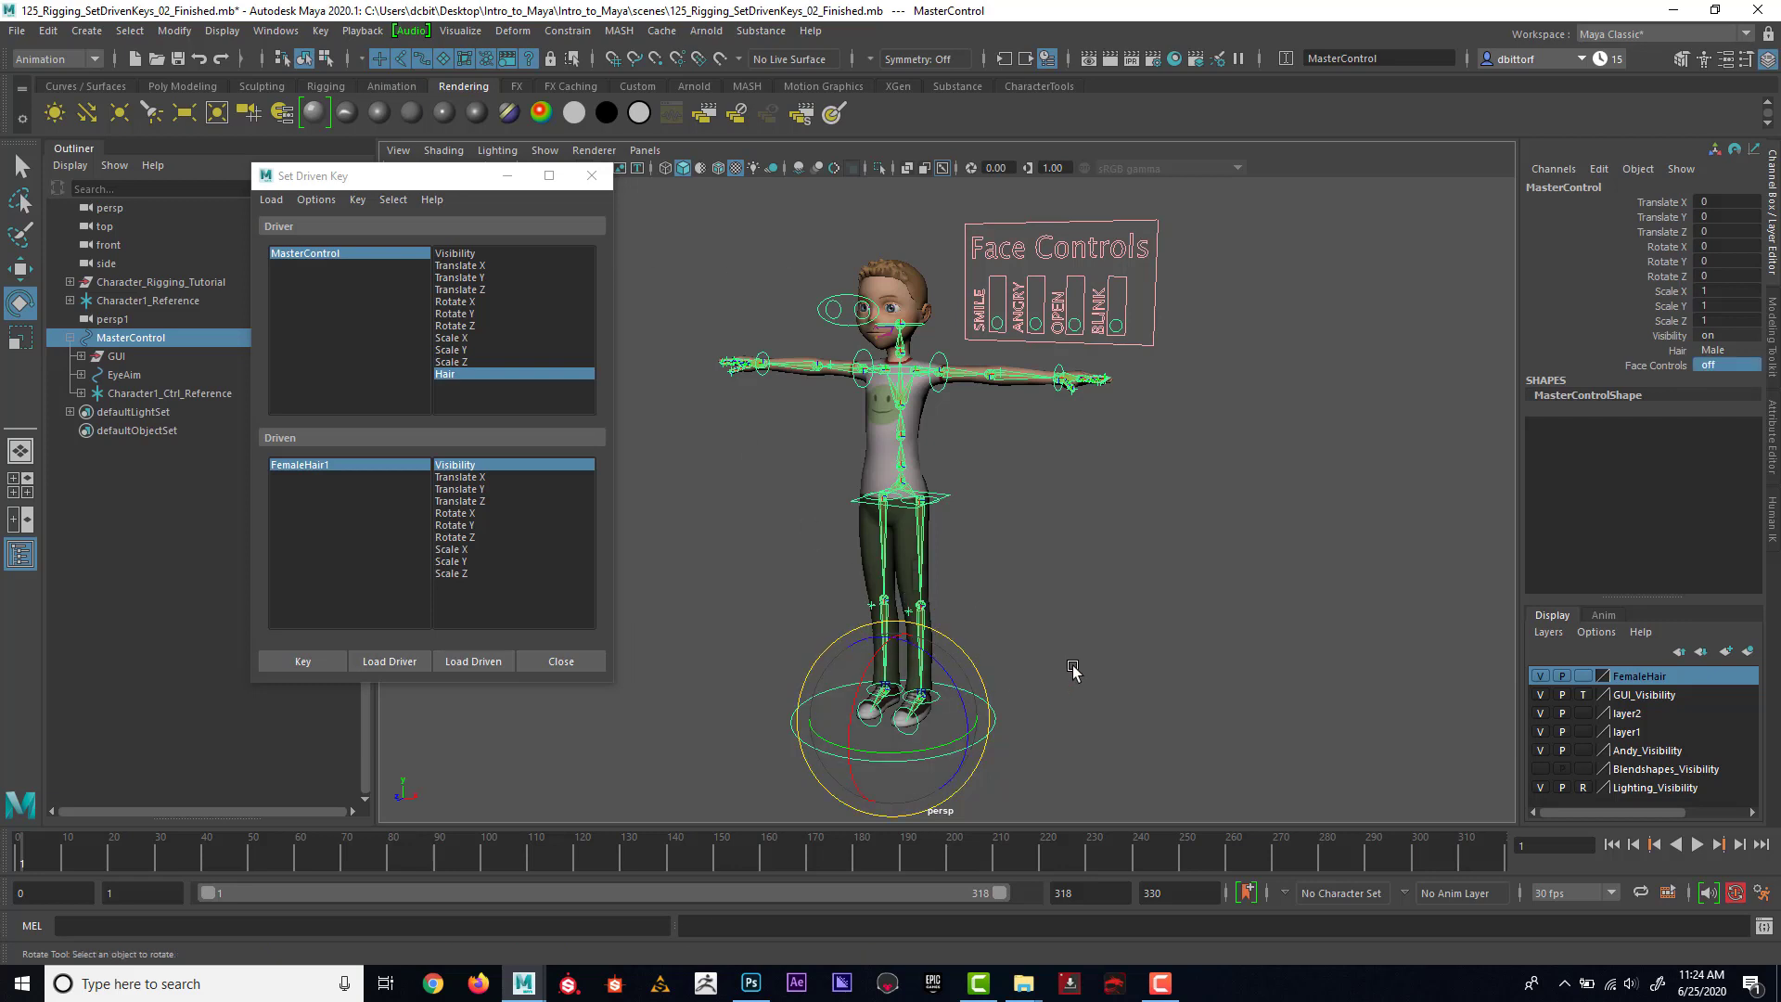
{"action": "left_click", "coordinate": [988, 714]}
{"action": "left_click", "coordinate": [376, 662]}
{"action": "left_click", "coordinate": [464, 387]}
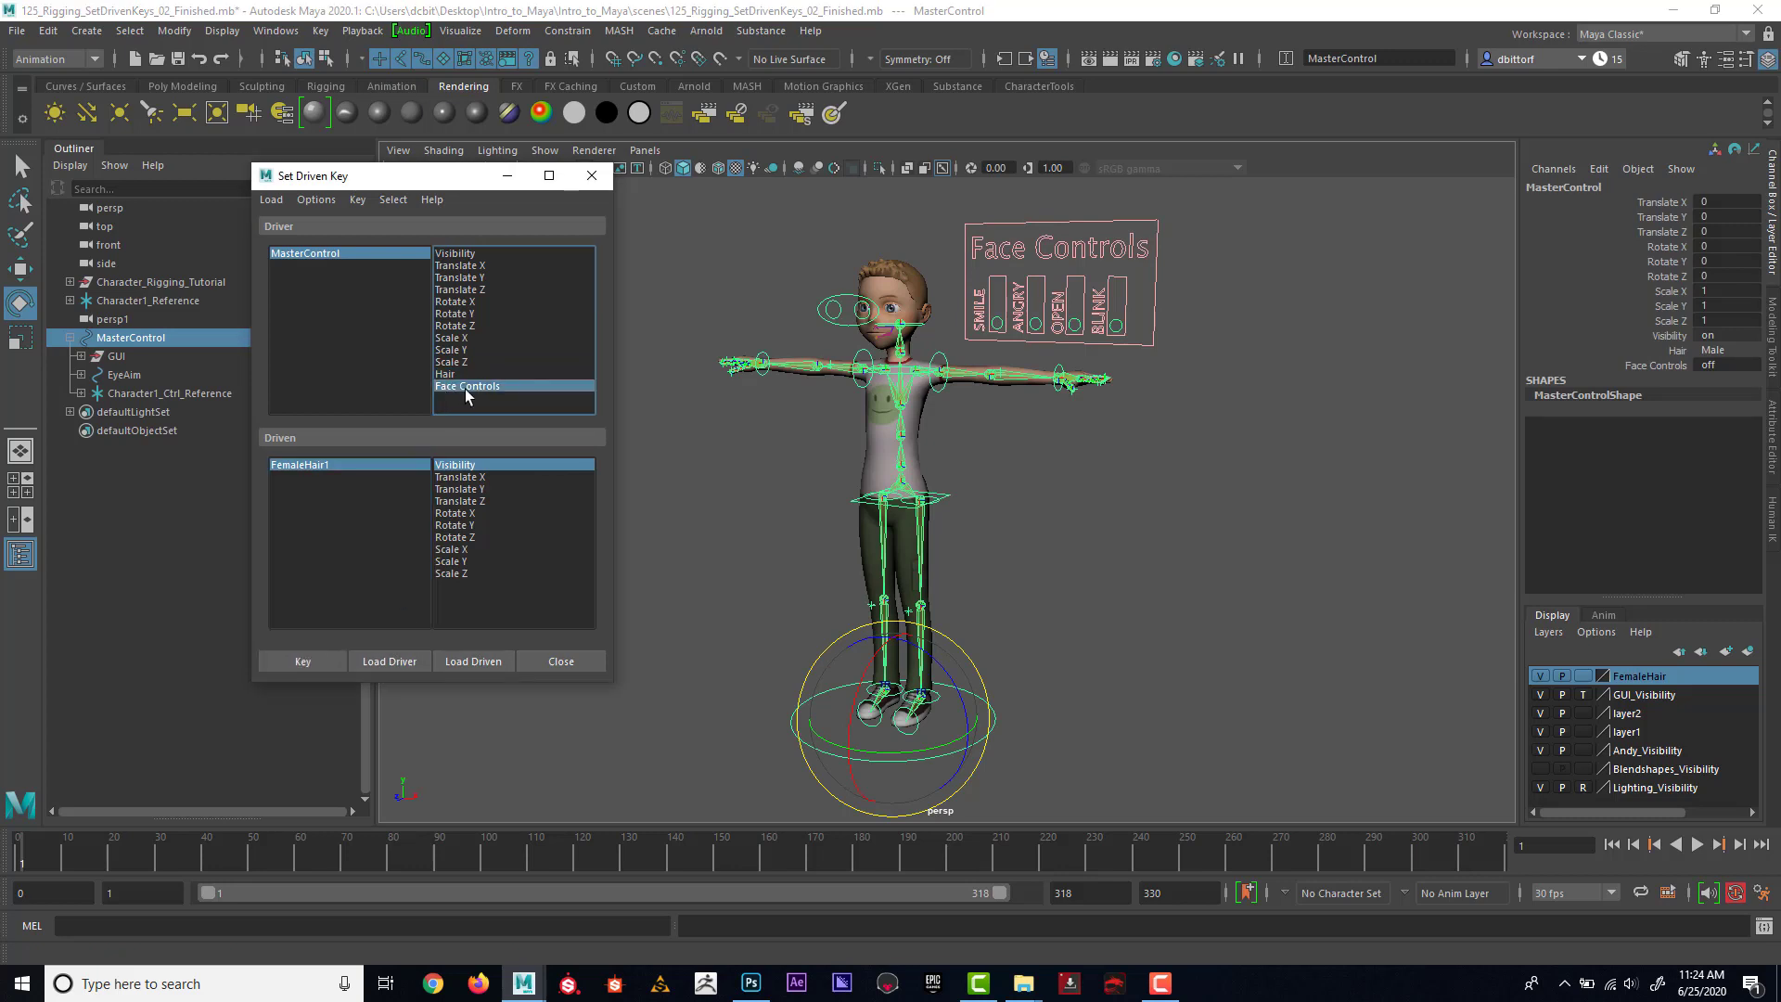
{"action": "left_click", "coordinate": [111, 356]}
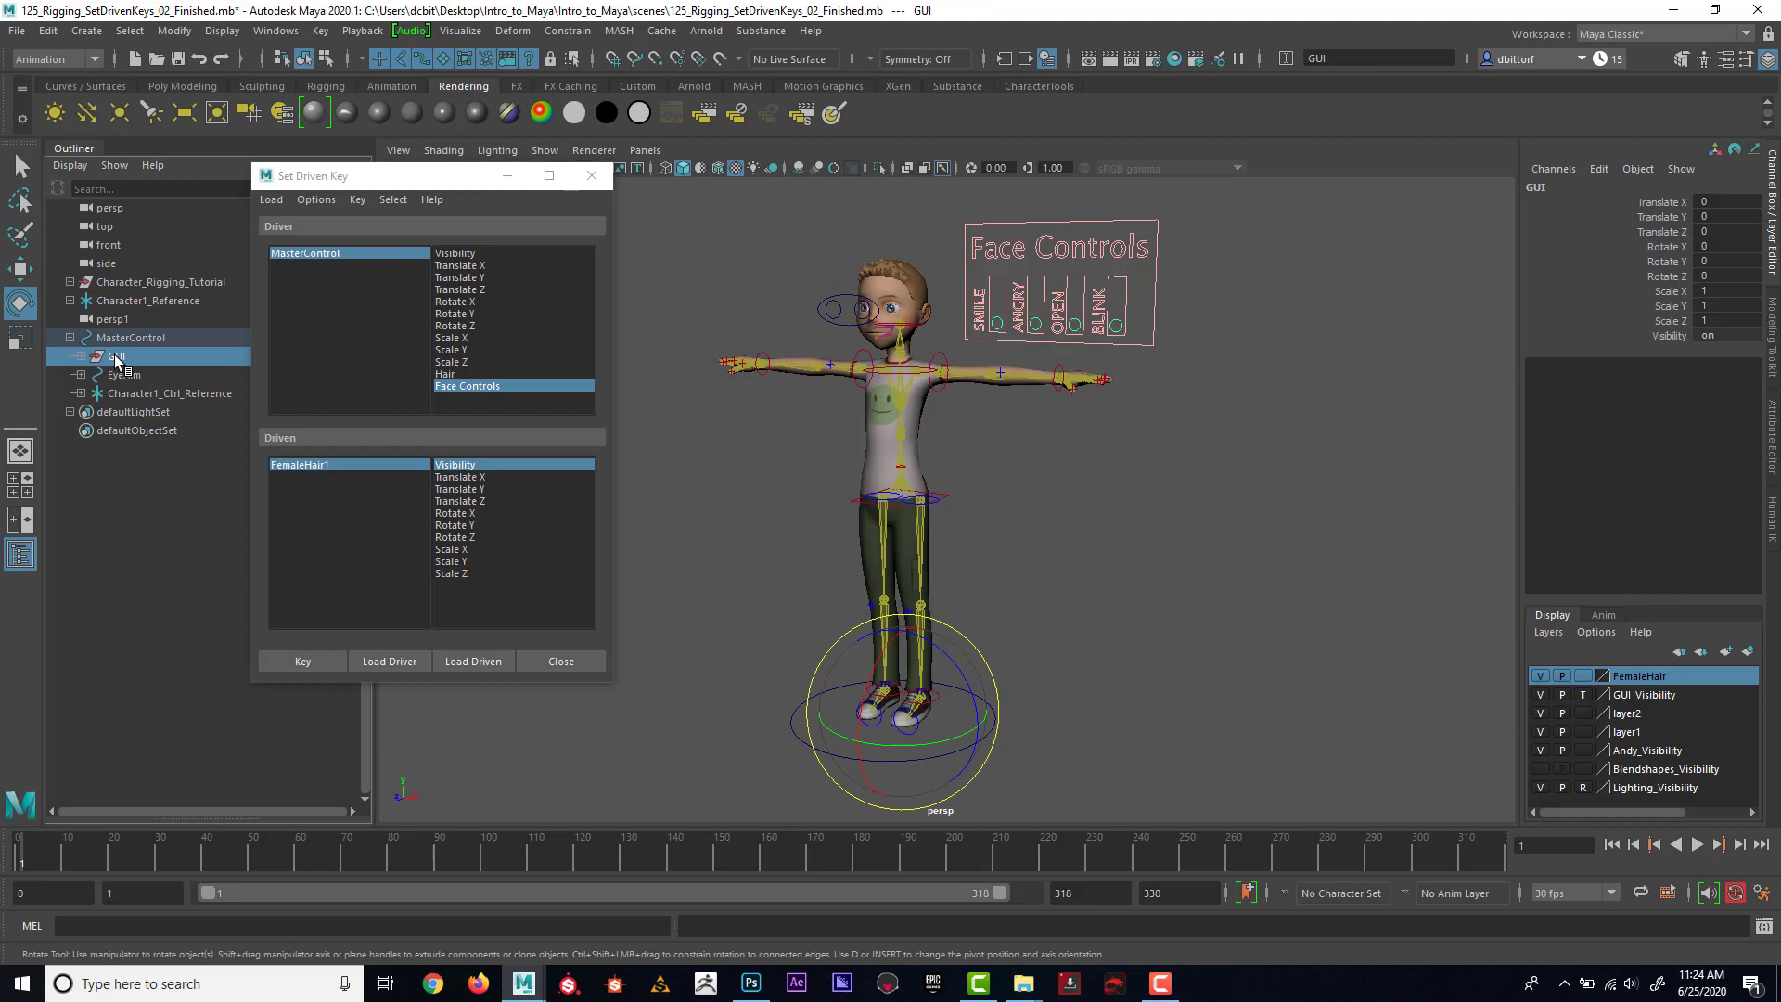
{"action": "left_click", "coordinate": [471, 659]}
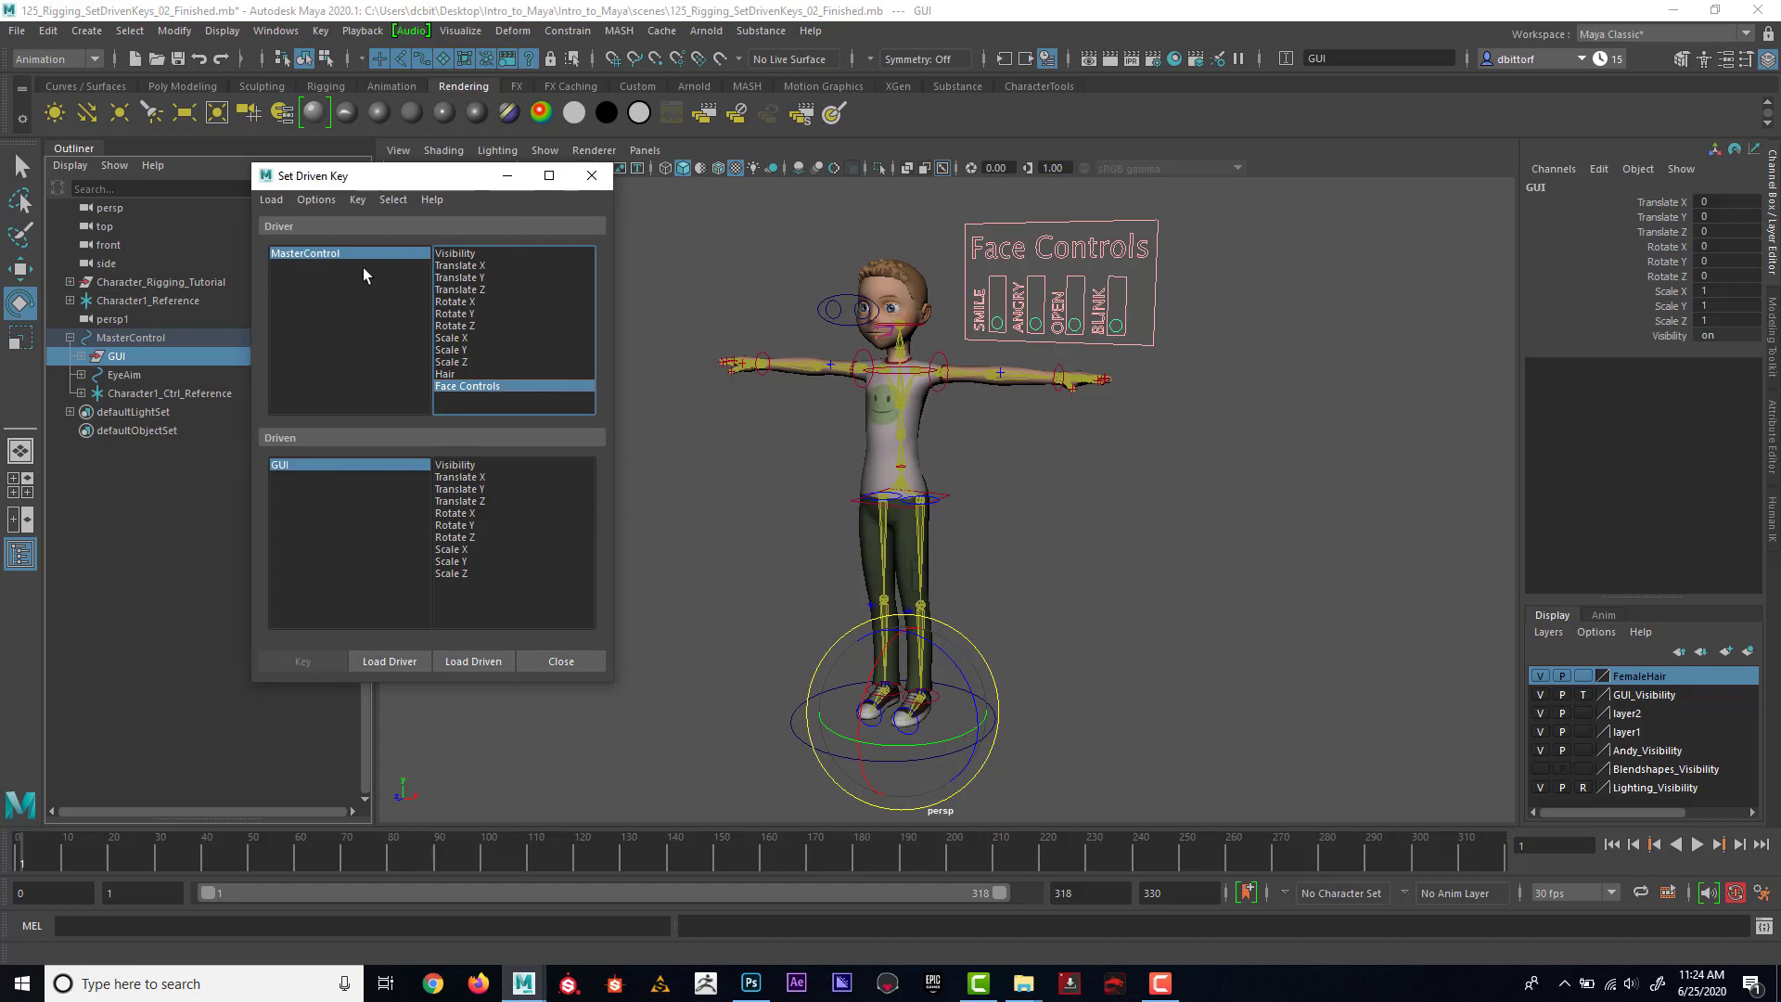
{"action": "left_click", "coordinate": [456, 465]}
Set Face Controls to 1 and key the visible GUI state.
{"action": "left_click", "coordinate": [357, 252]}
{"action": "left_click", "coordinate": [474, 390]}
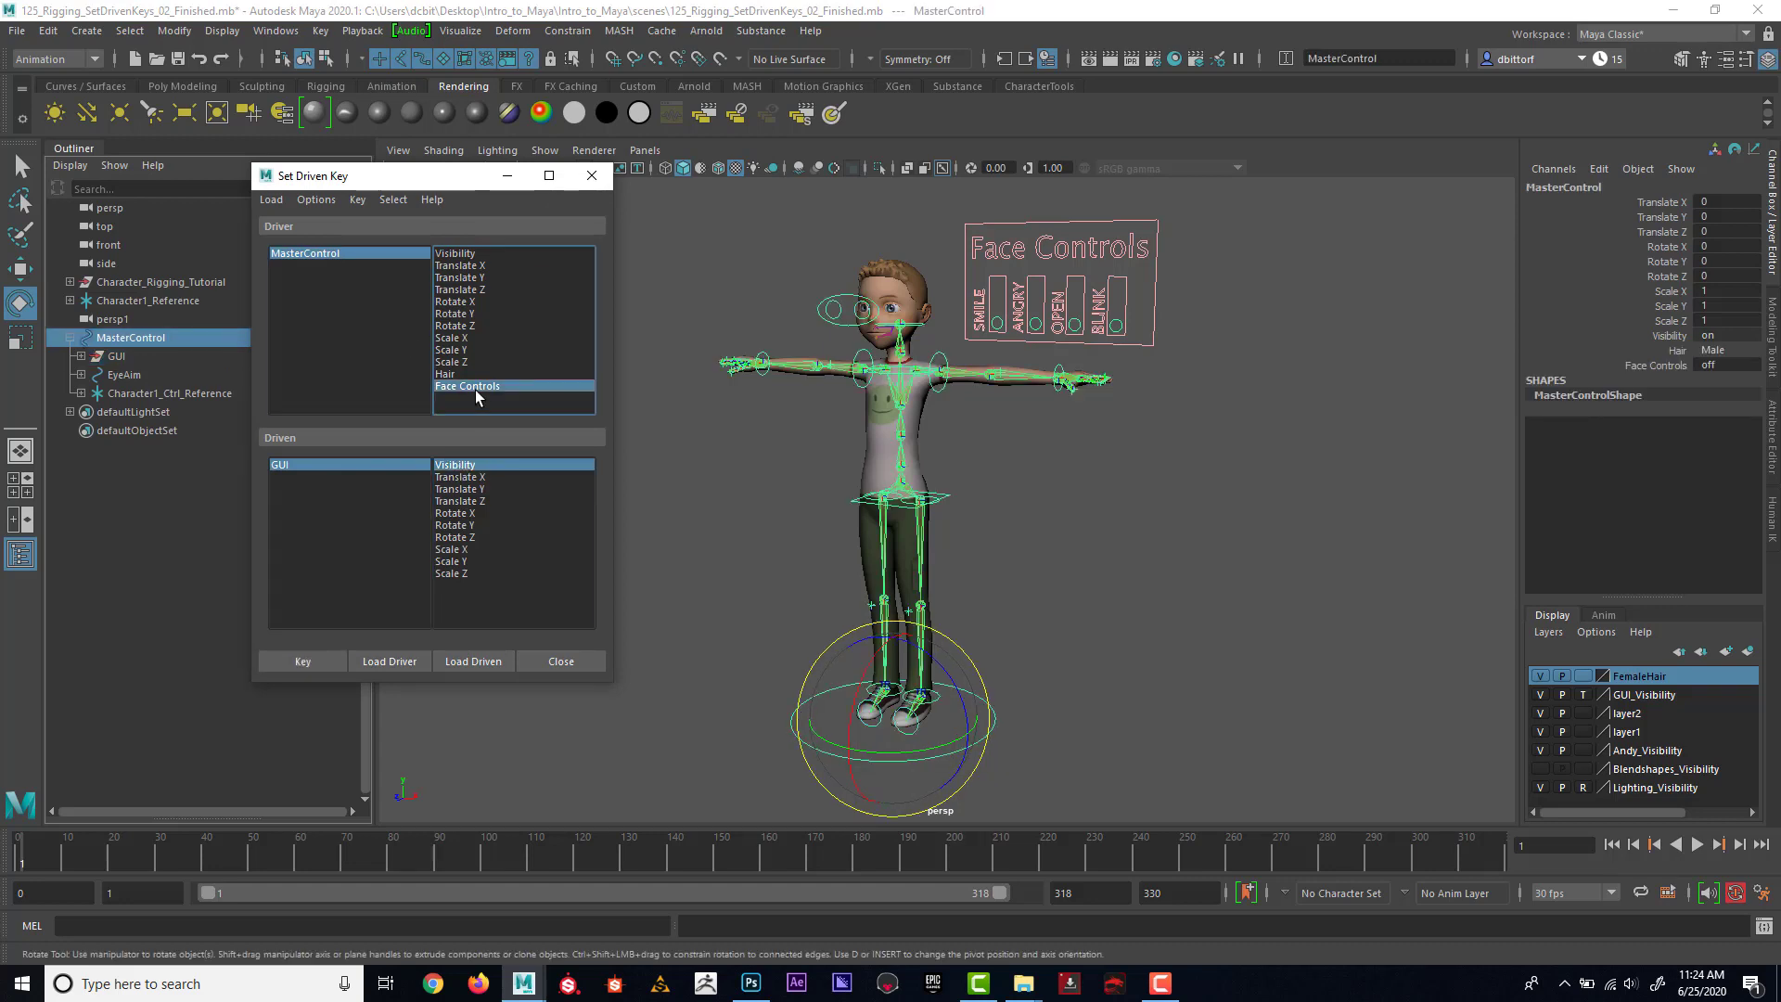
{"action": "left_click", "coordinate": [1725, 366]}
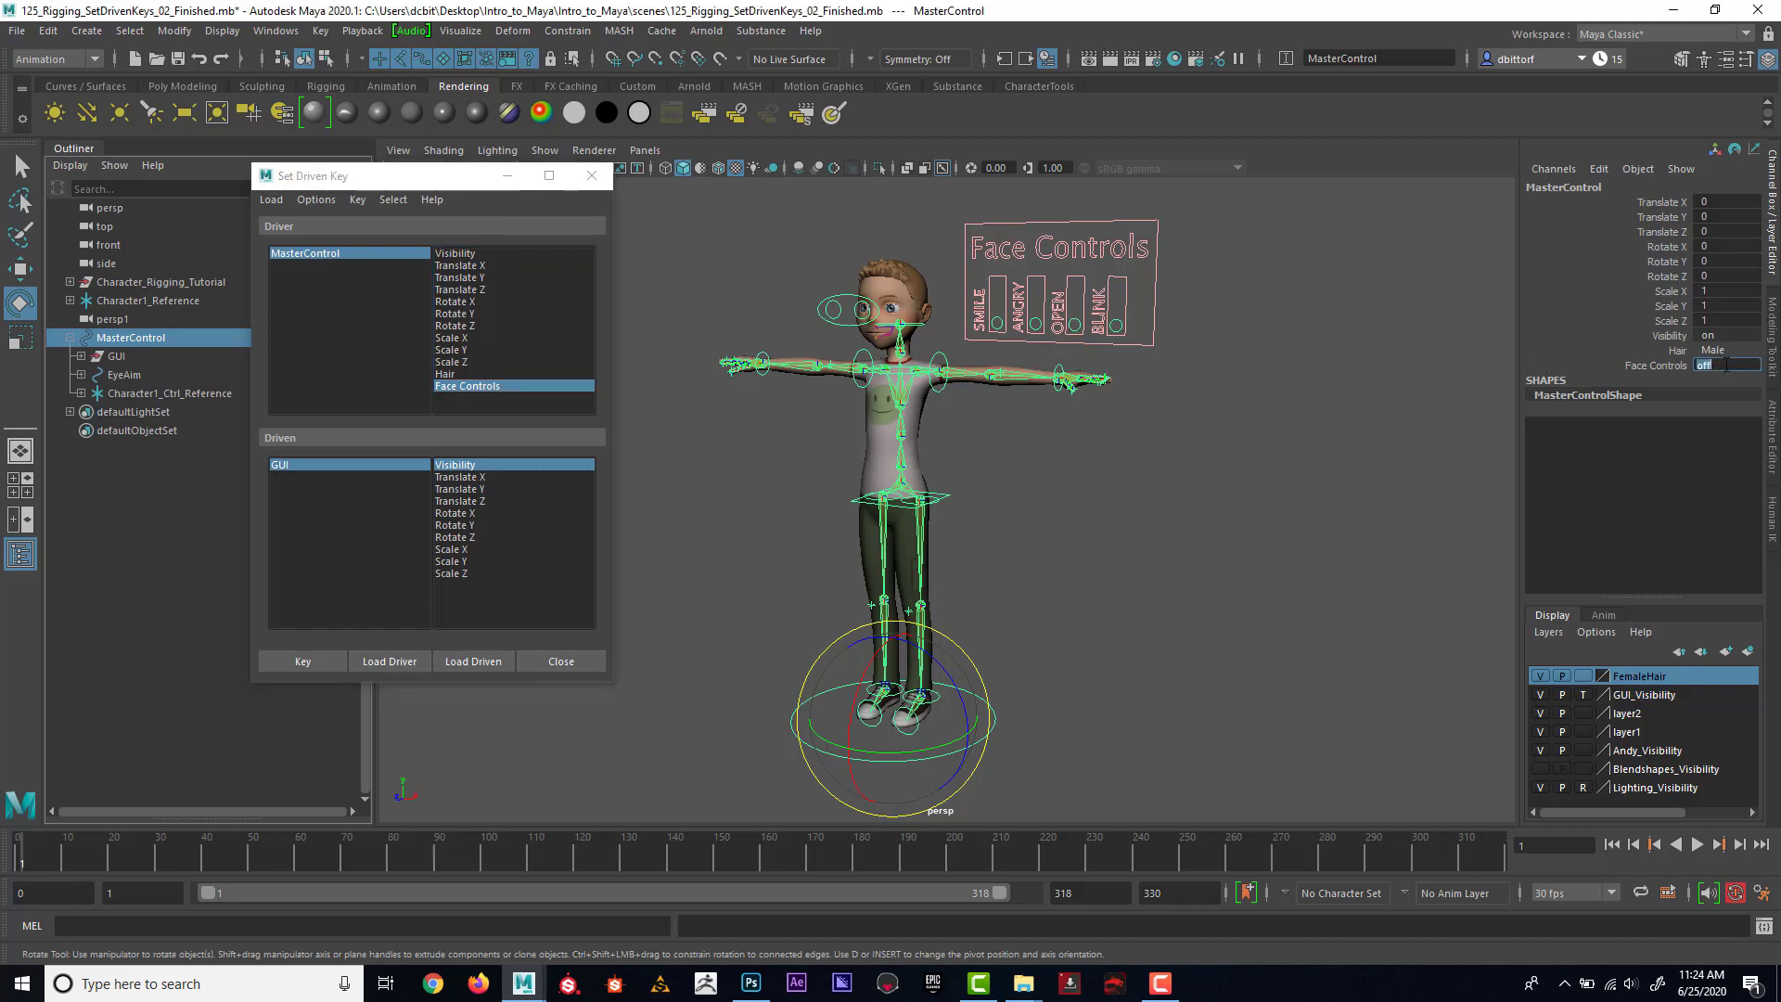
{"action": "type", "text": "1"}
{"action": "key", "text": "Return"}
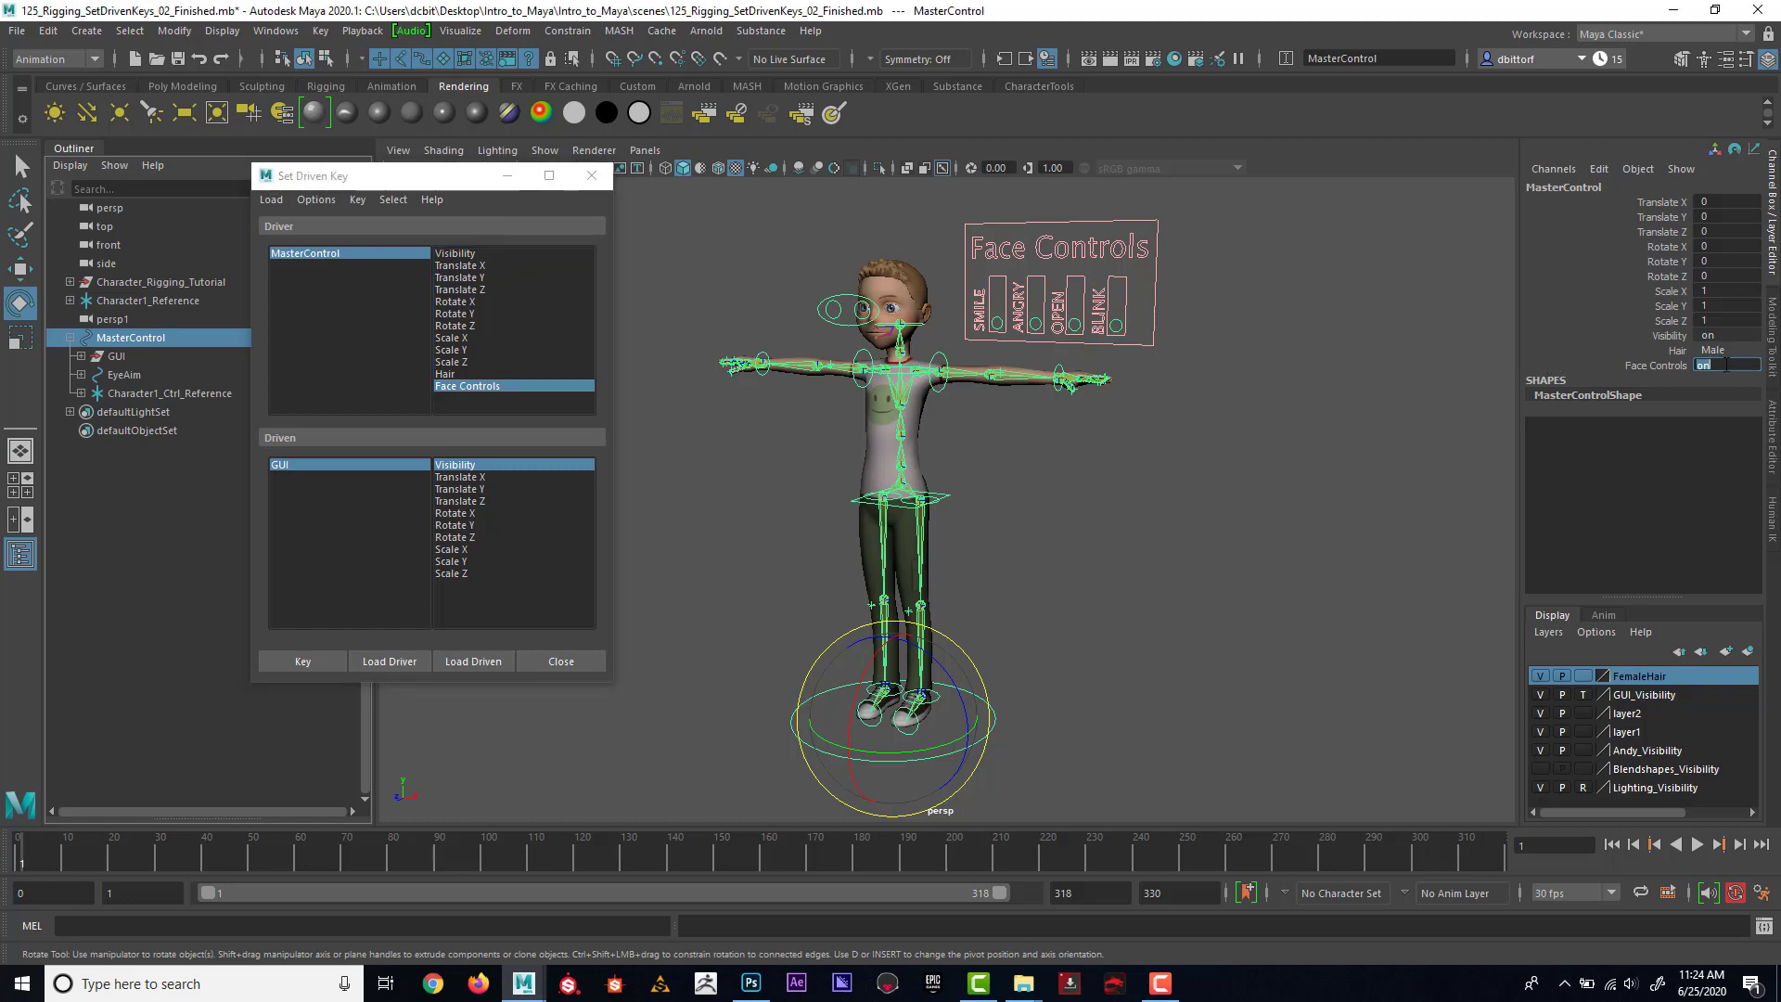
{"action": "left_click", "coordinate": [301, 660]}
Set Face Controls to off and GUI Visibility to 0, then key that state.
{"action": "left_click", "coordinate": [326, 257]}
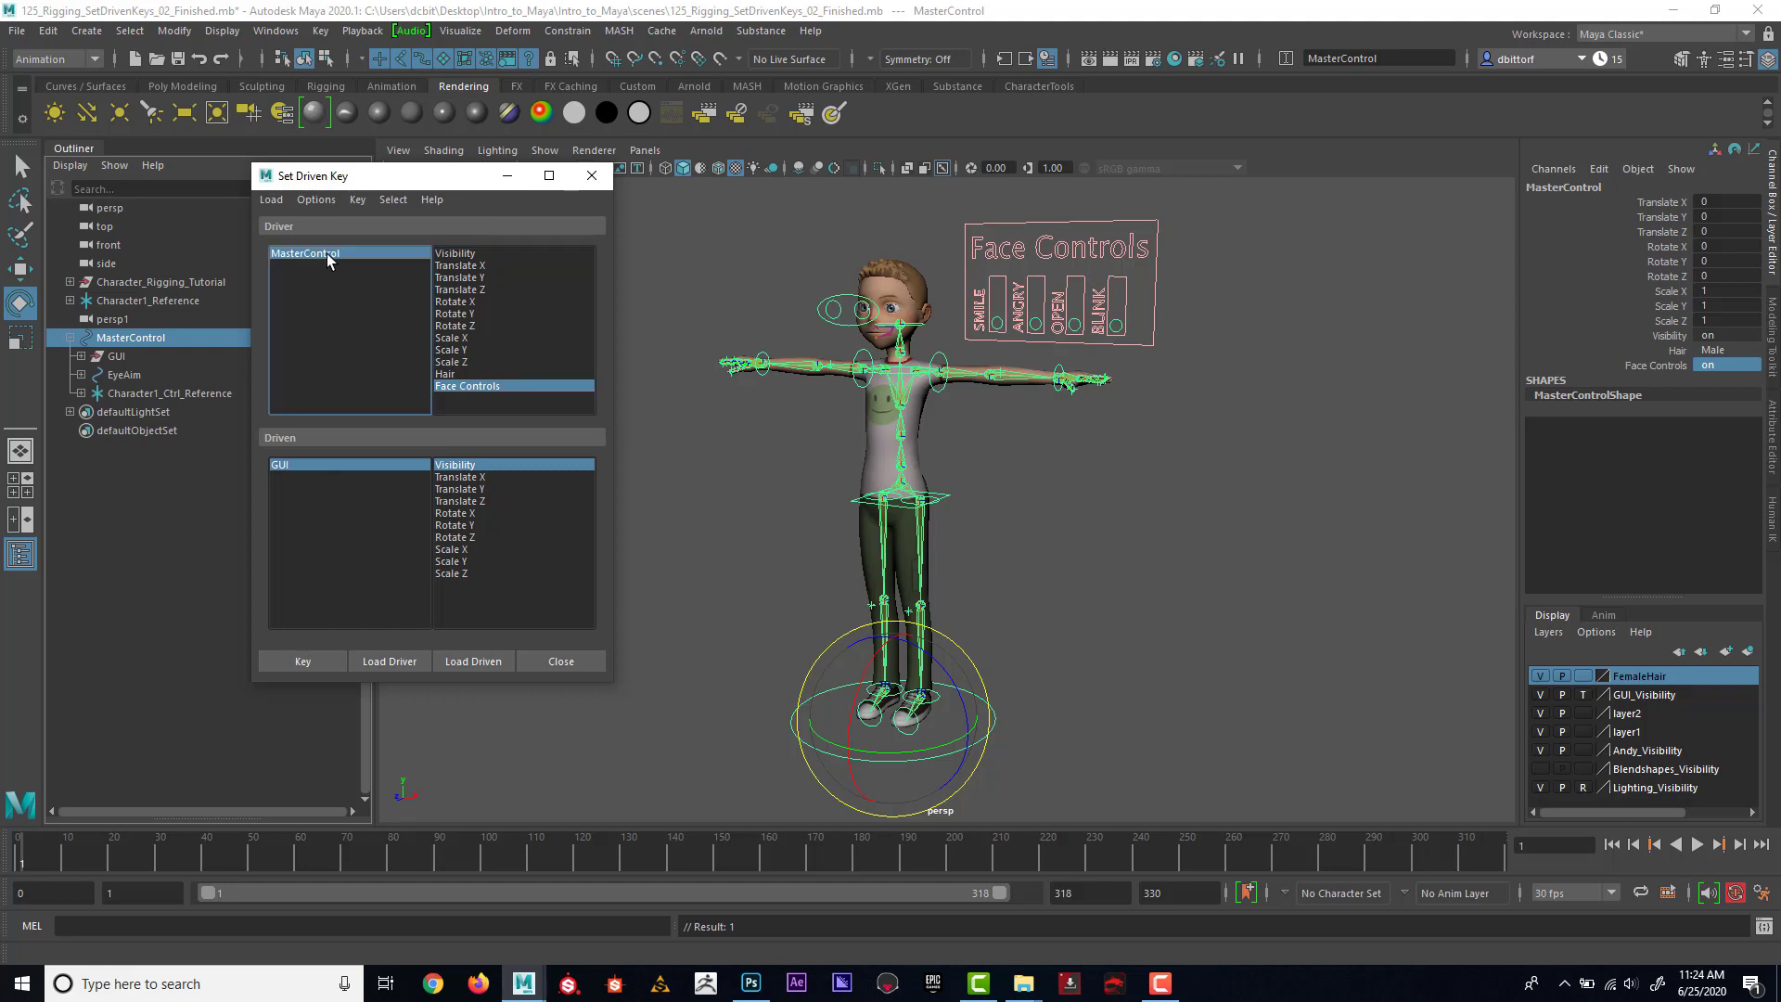
{"action": "double_click", "coordinate": [1723, 366]}
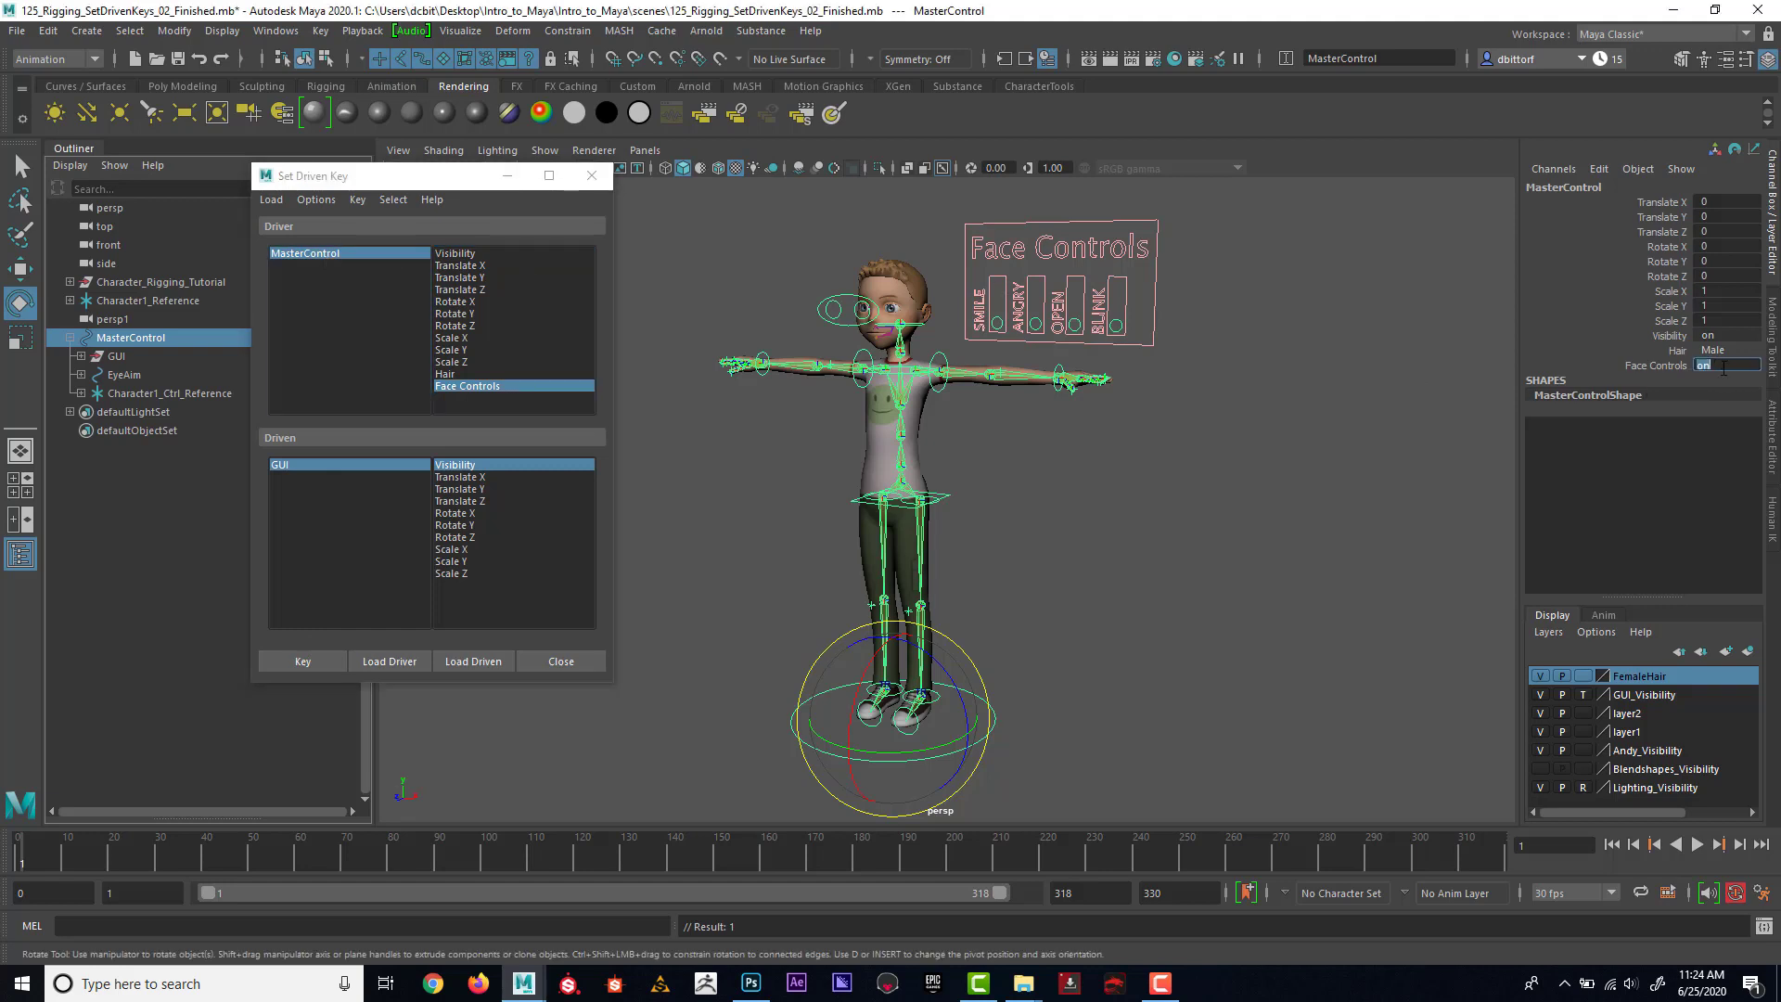
{"action": "type", "text": "off"}
{"action": "key", "text": "Return"}
{"action": "left_click", "coordinate": [369, 465]}
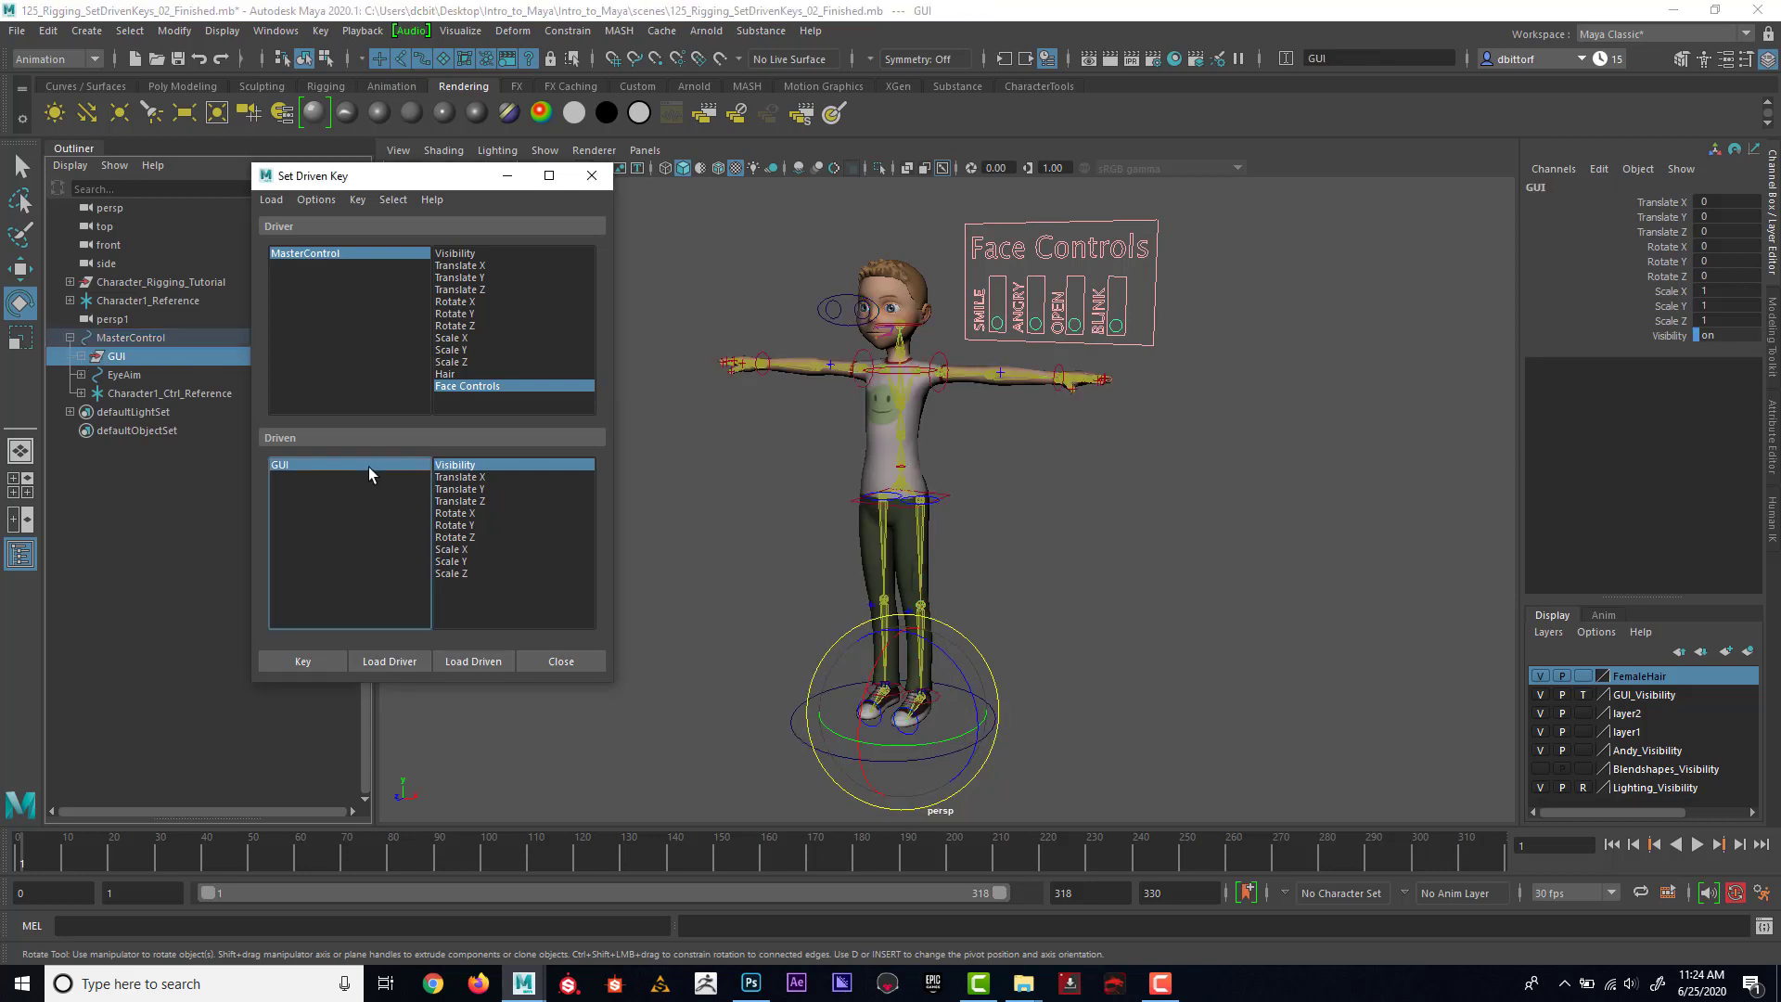
{"action": "left_click", "coordinate": [1715, 336]}
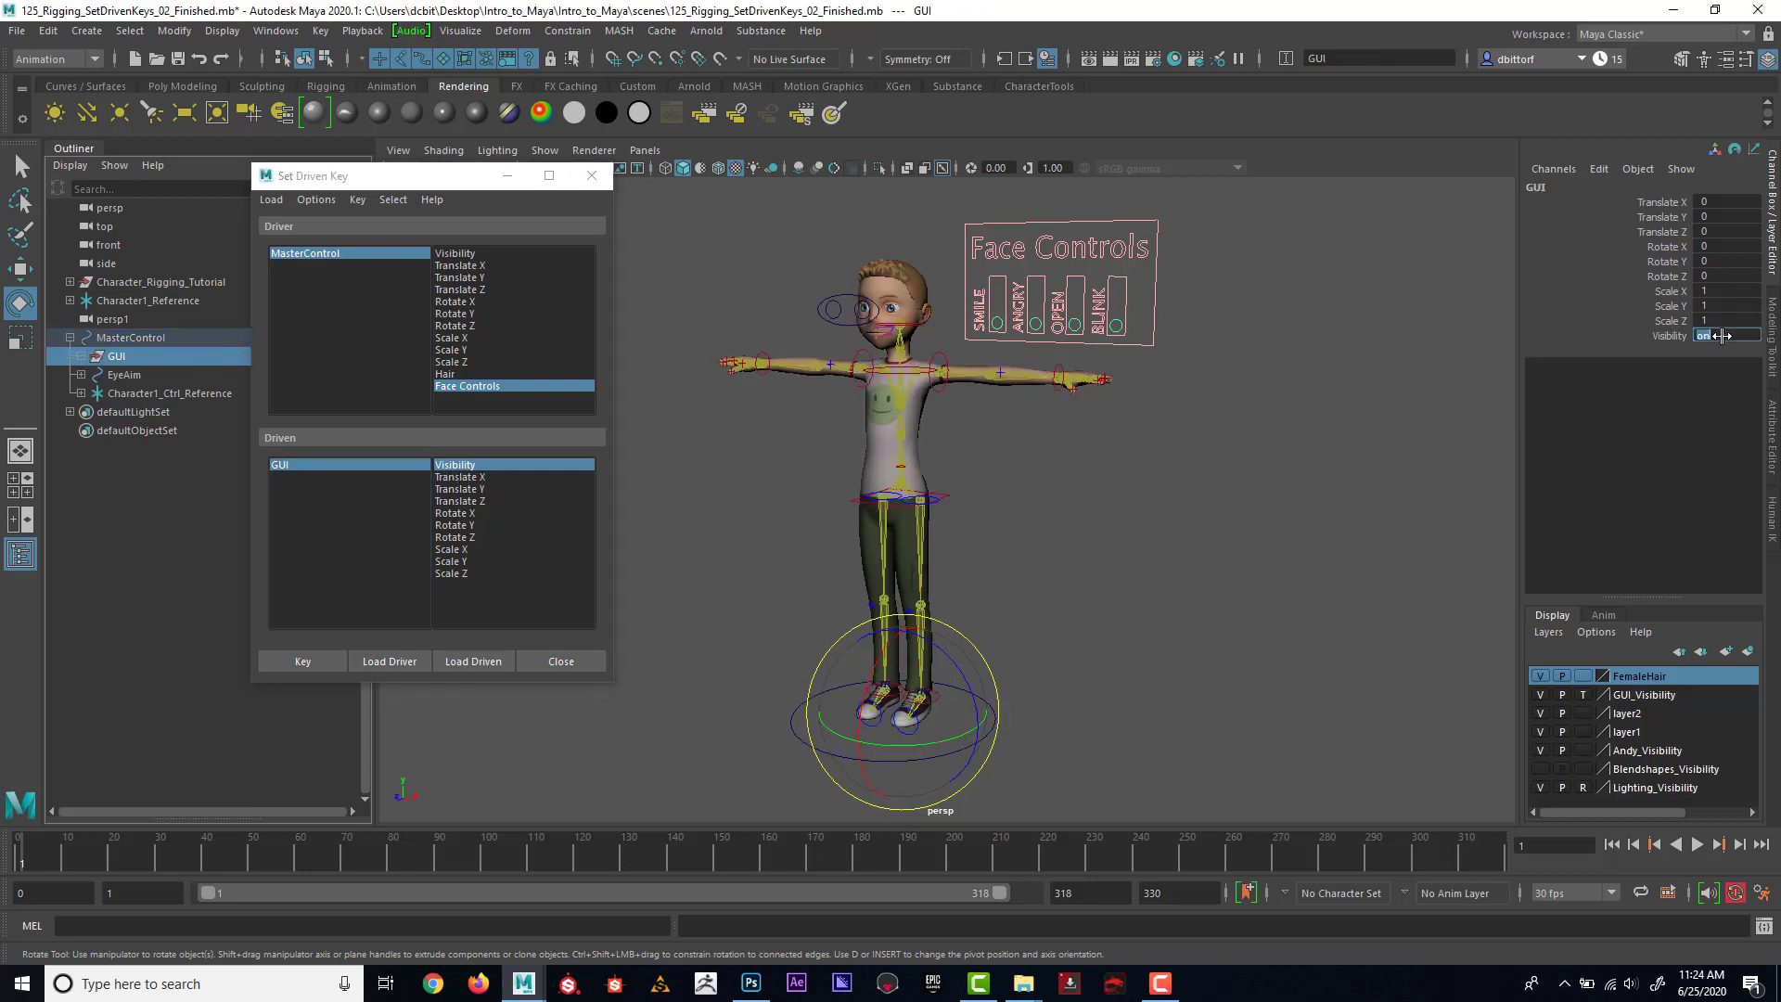
{"action": "type", "text": "0"}
{"action": "key", "text": "Return"}
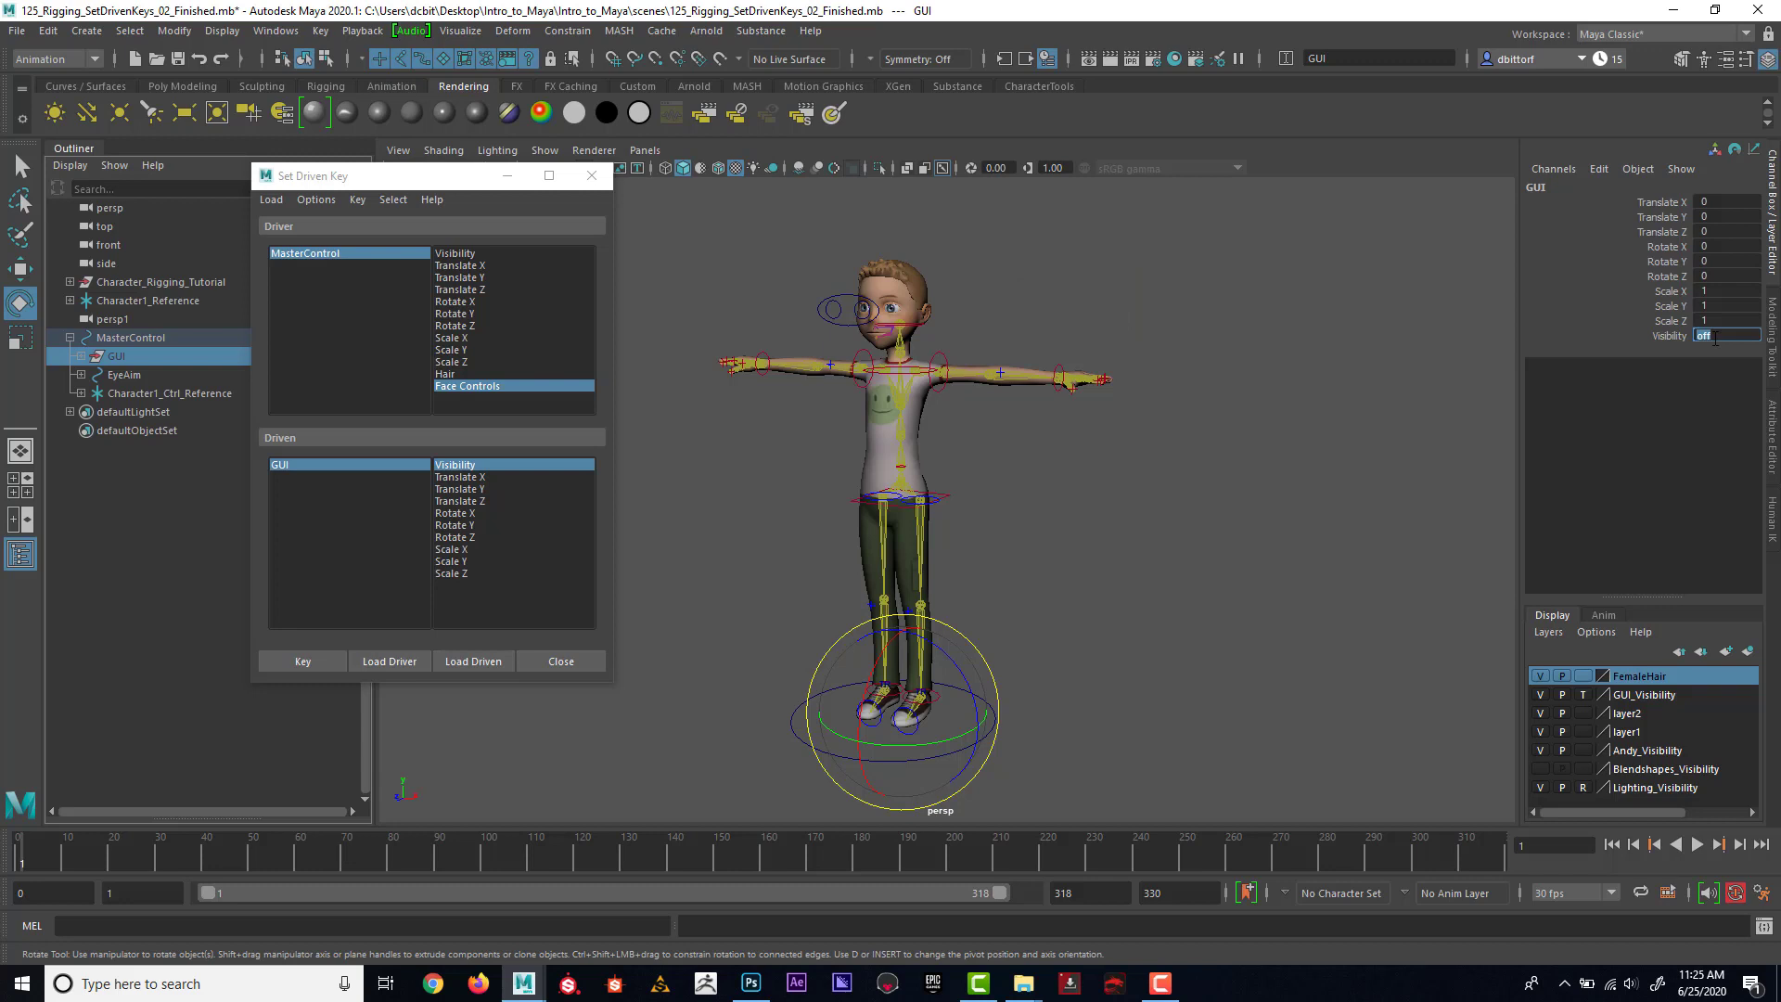
{"action": "left_click", "coordinate": [326, 659]}
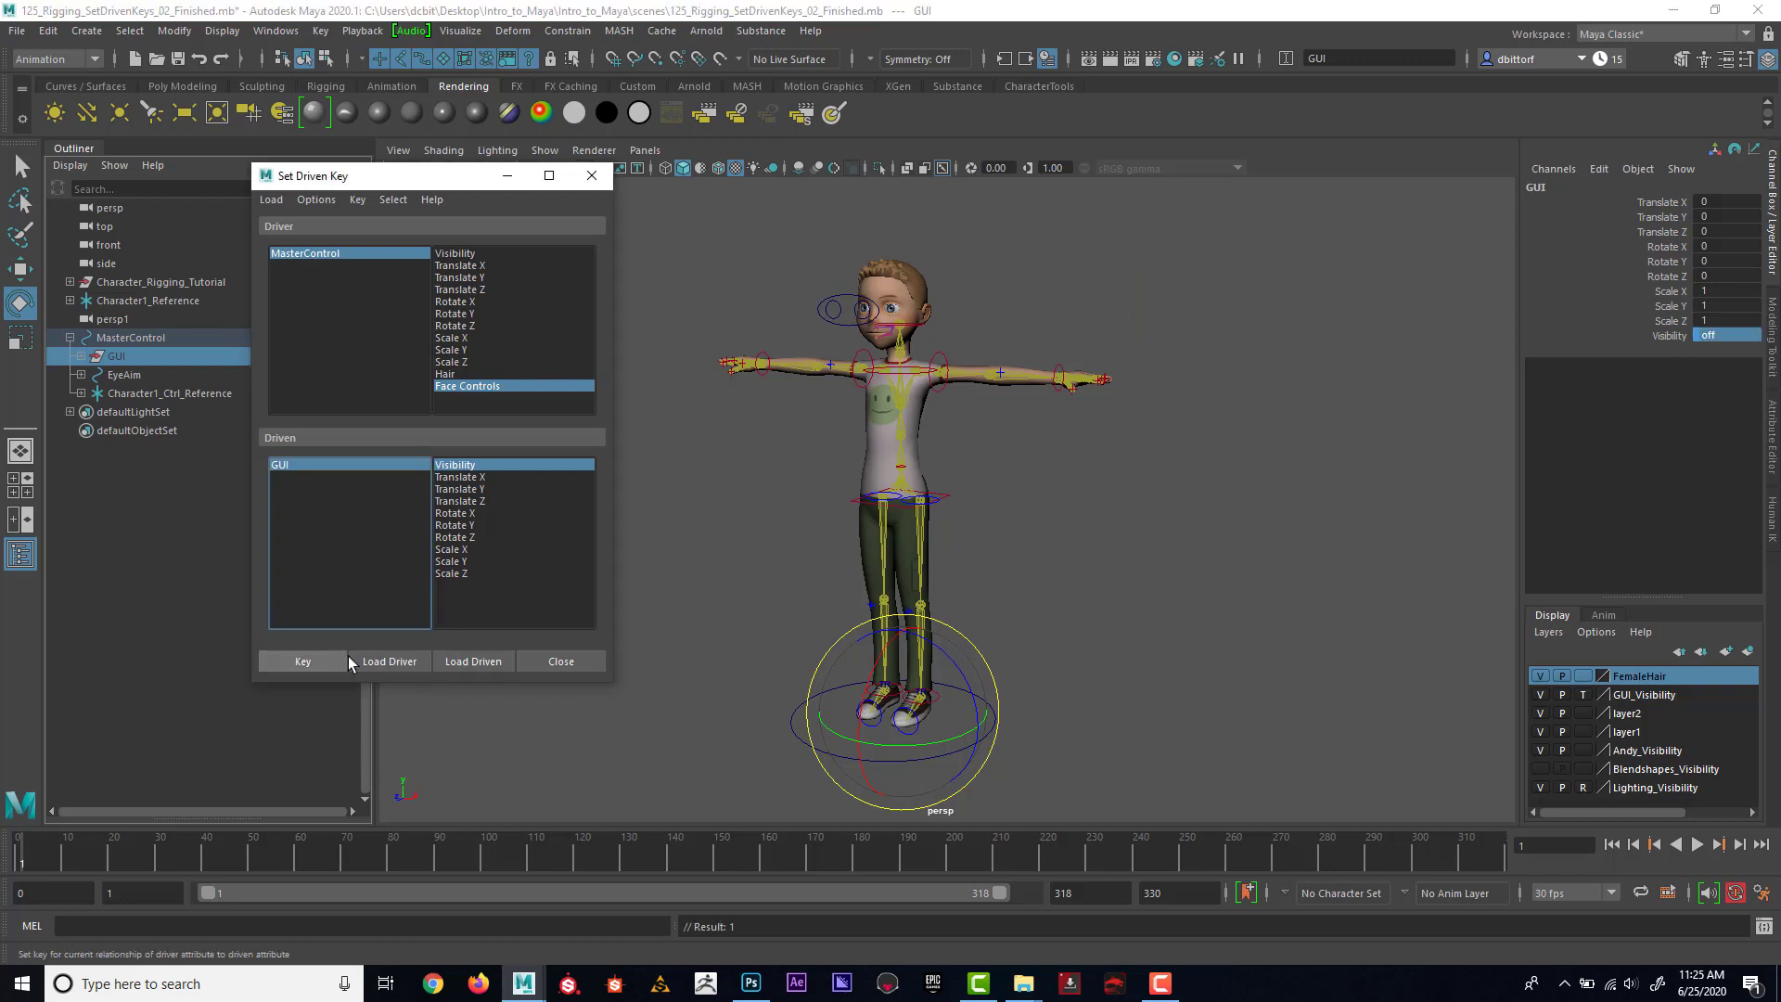
Toggle MasterControl's Face Controls between 1 and 0 to test, ending on 1.
{"action": "left_click", "coordinate": [964, 686]}
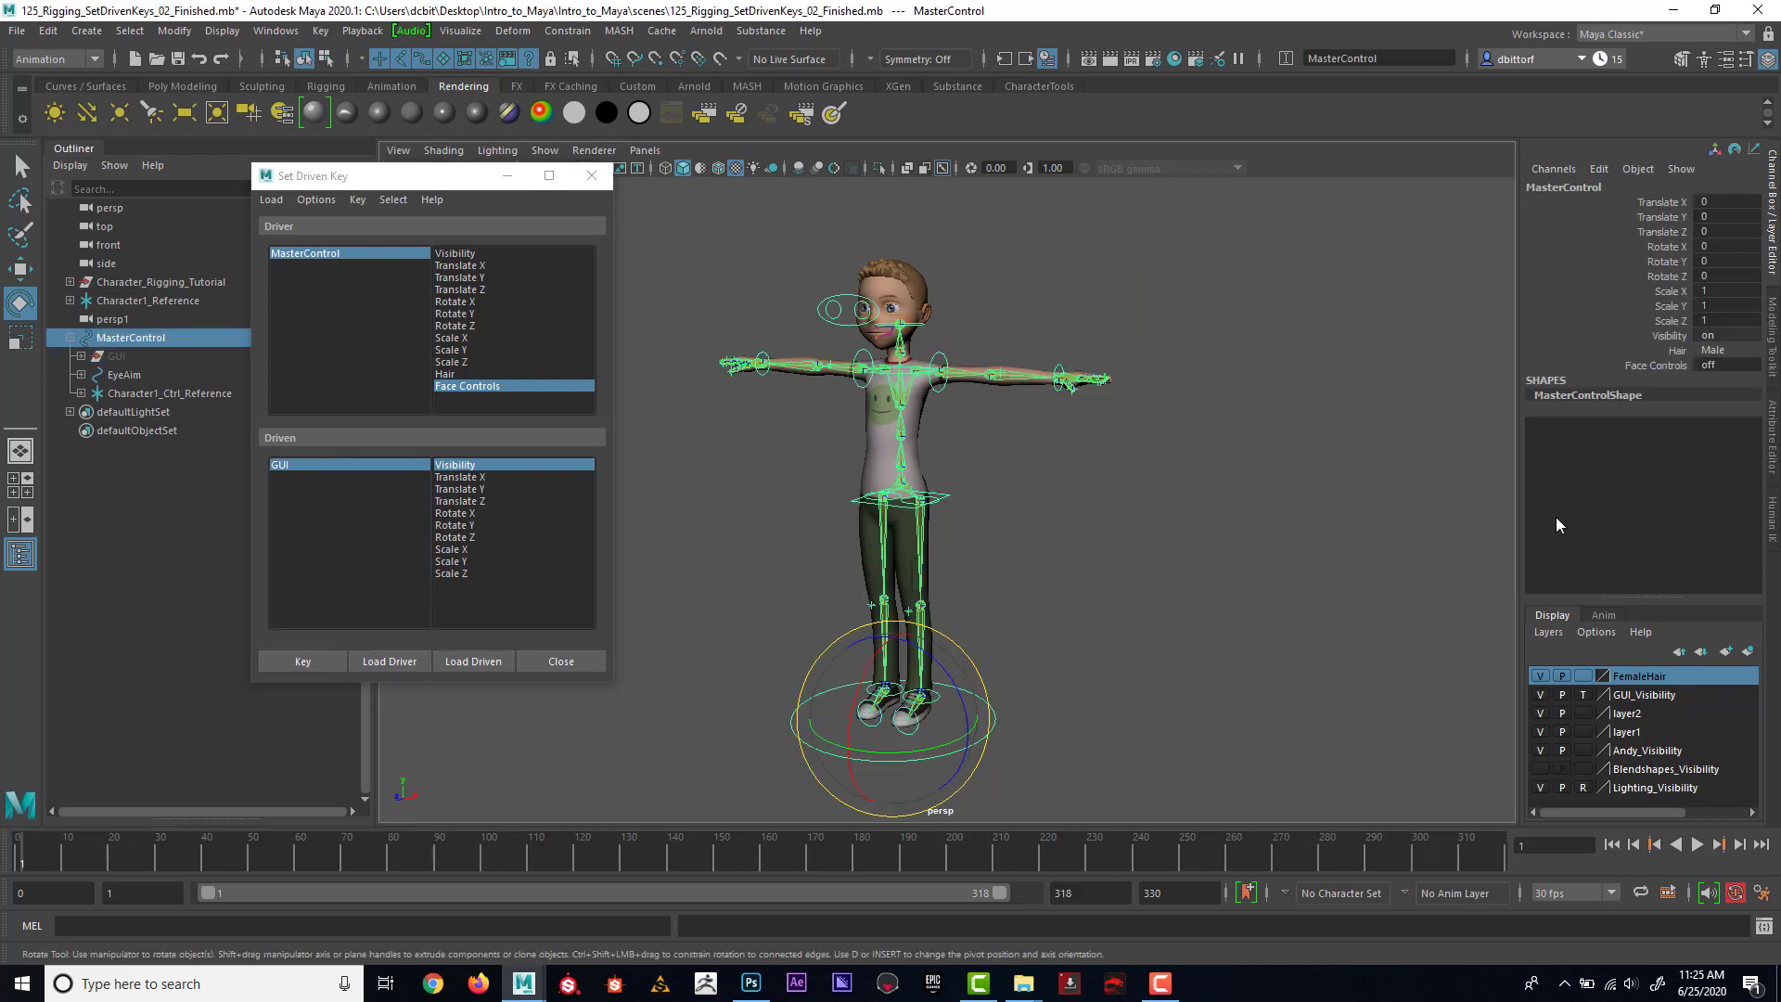
{"action": "double_click", "coordinate": [1731, 366]}
{"action": "type", "text": "1"}
{"action": "key", "text": "Return"}
{"action": "type", "text": "0"}
{"action": "key", "text": "Return"}
{"action": "type", "text": "1"}
{"action": "key", "text": "Return"}
{"action": "type", "text": "0"}
{"action": "key", "text": "Return"}
{"action": "type", "text": "1"}
{"action": "key", "text": "Return"}
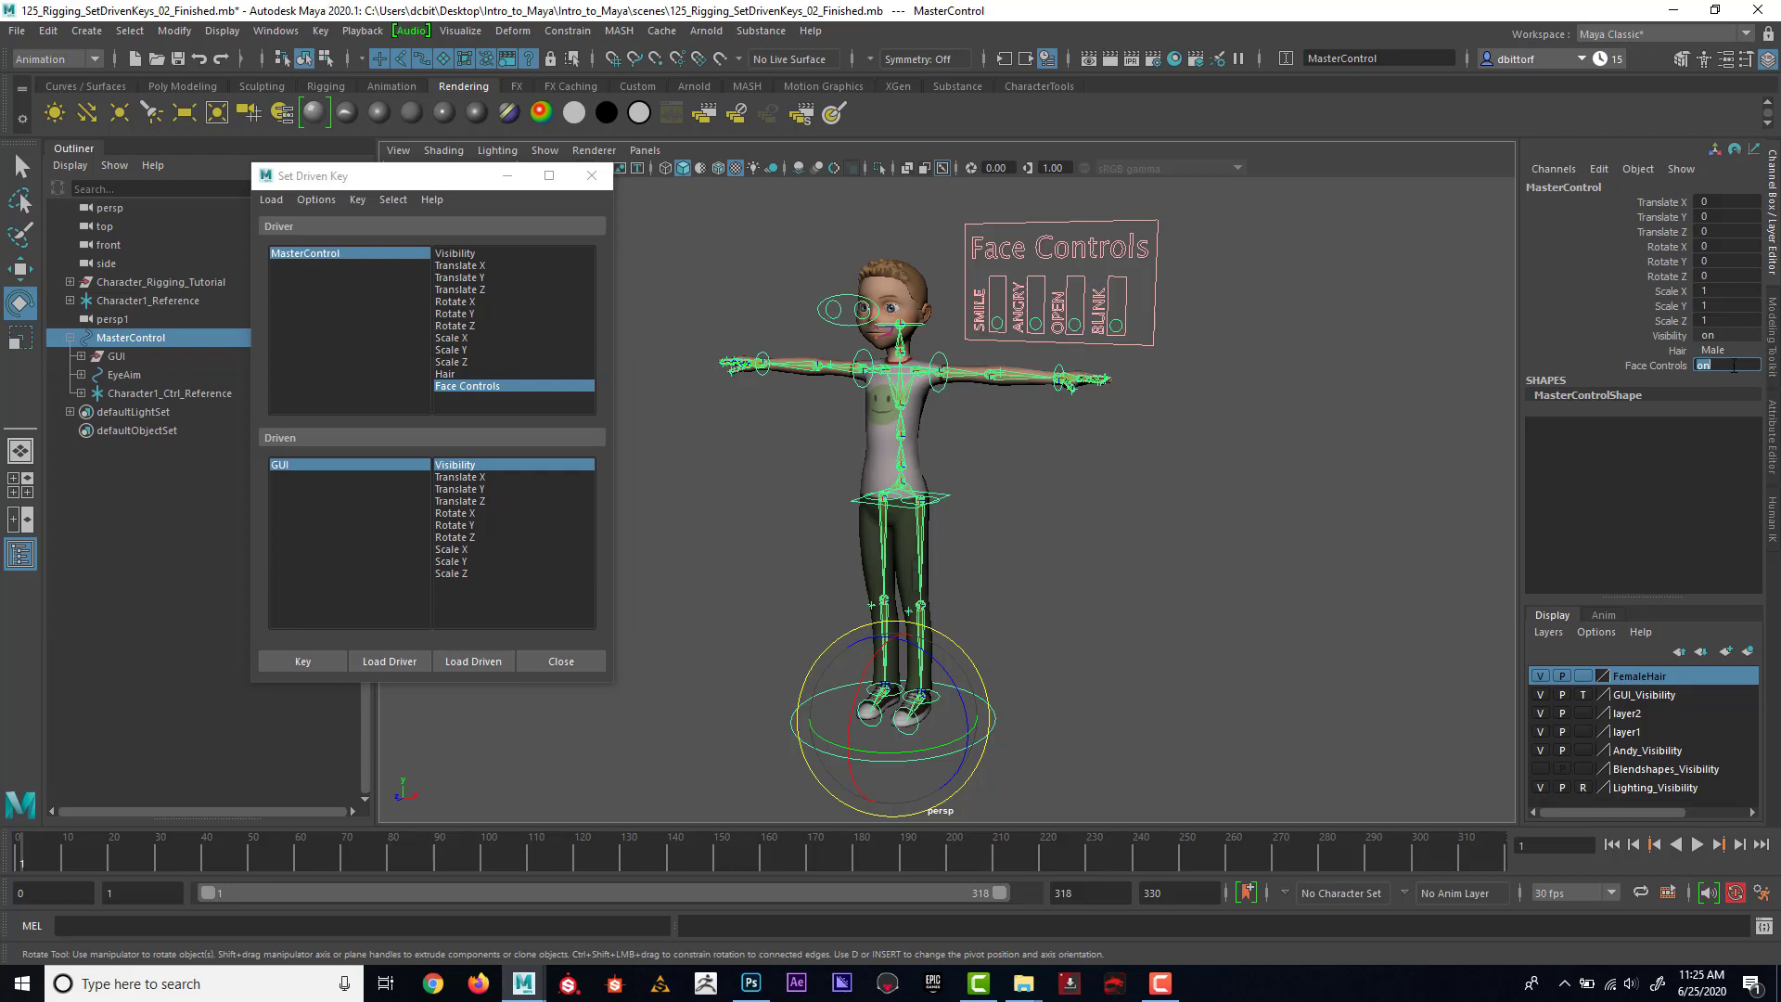
{"action": "left_click", "coordinate": [1716, 350]}
{"action": "left_click", "coordinate": [1722, 369]}
{"action": "left_click", "coordinate": [1716, 351]}
{"action": "left_click", "coordinate": [1716, 385]}
{"action": "left_click", "coordinate": [1716, 351]}
{"action": "left_click", "coordinate": [1722, 369]}
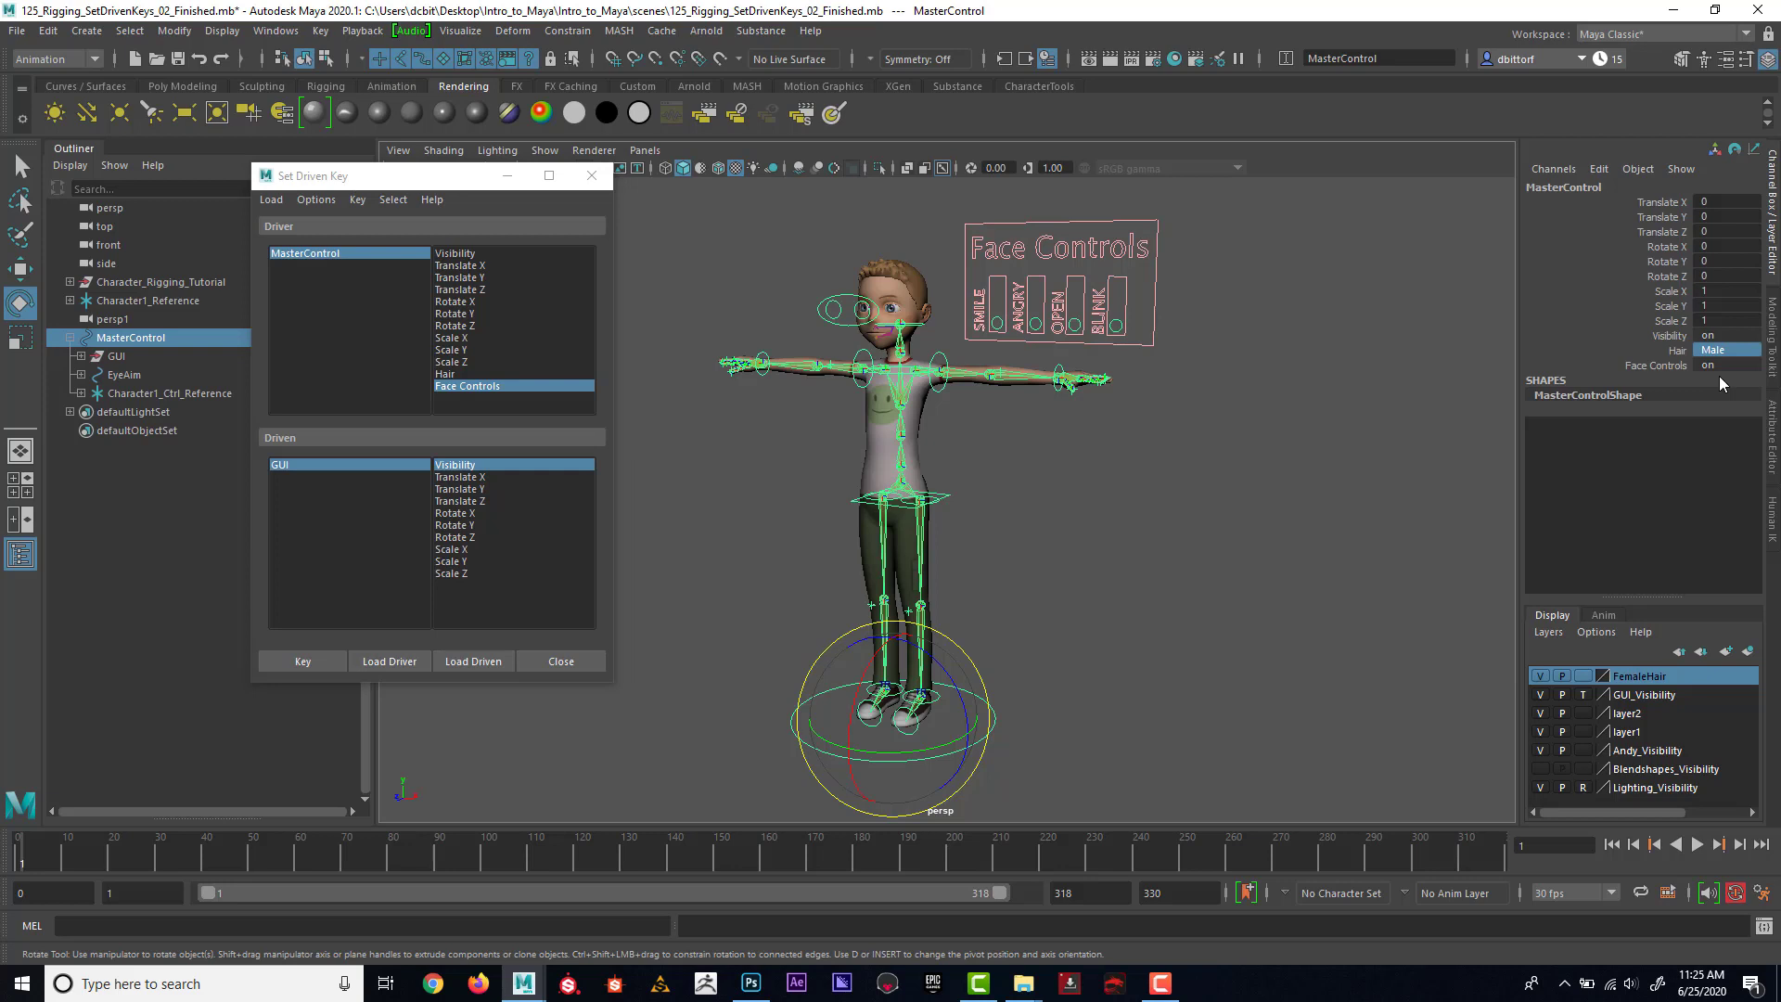
{"action": "left_click", "coordinate": [1166, 475]}
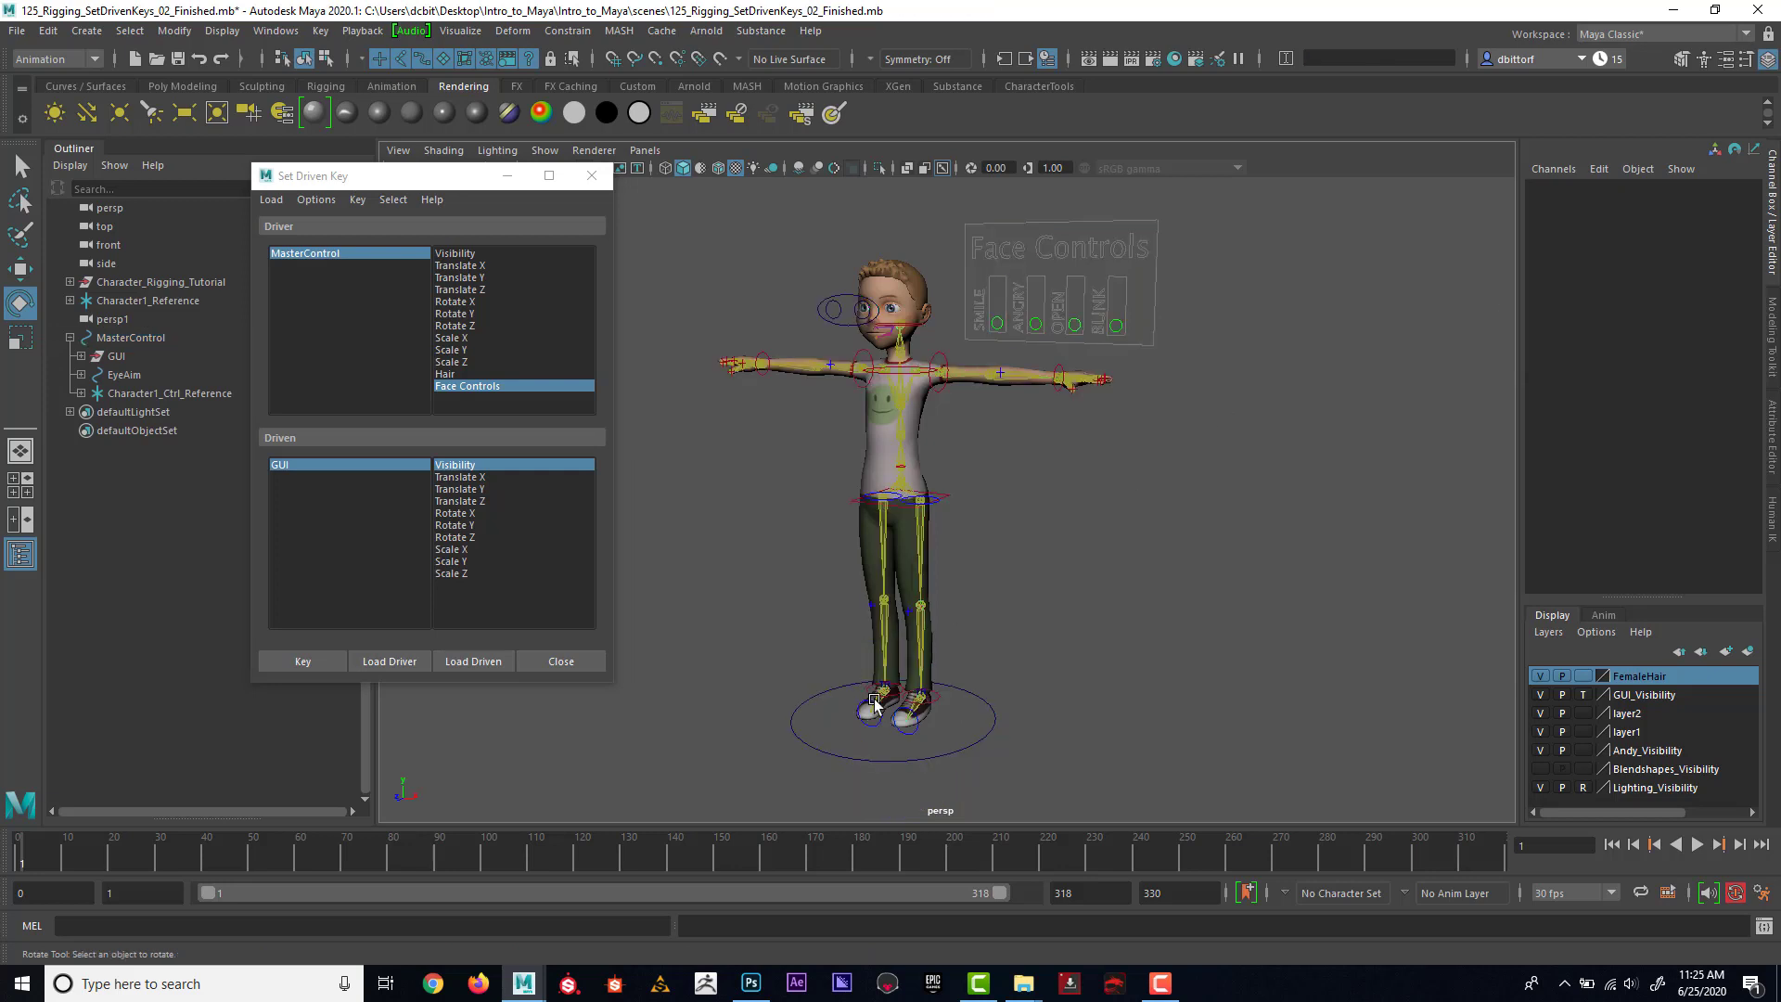
{"action": "left_click", "coordinate": [983, 697]}
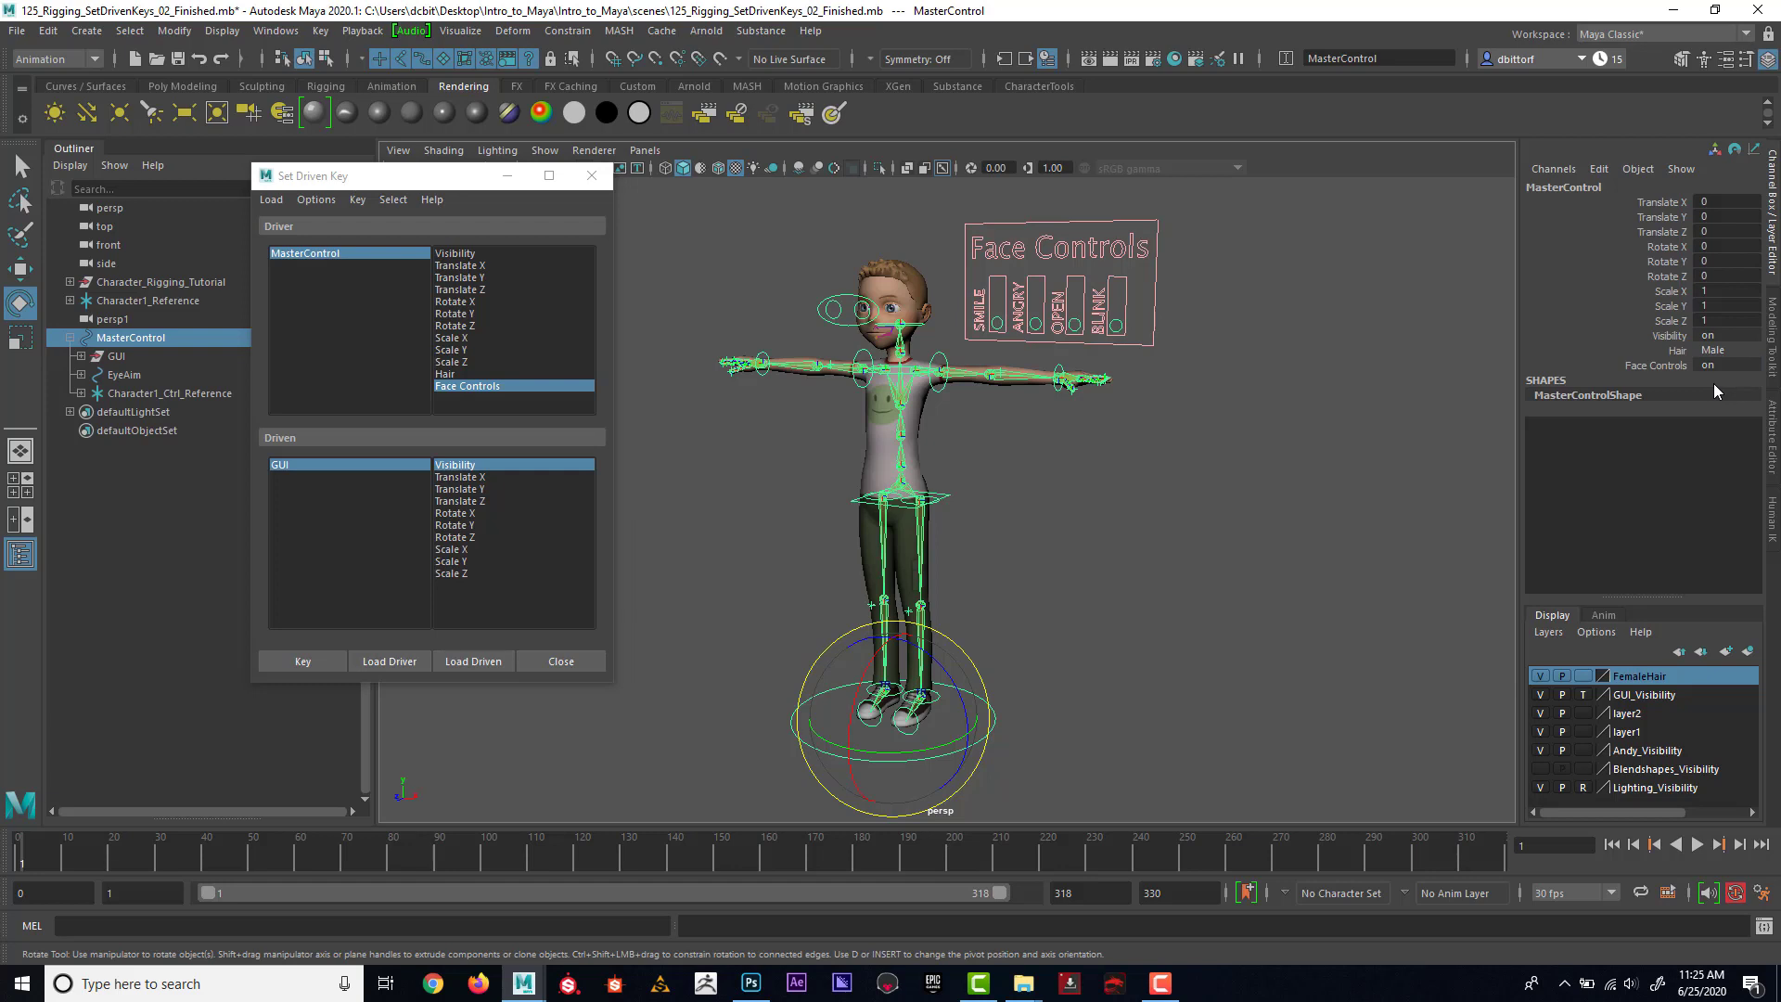
{"action": "left_click", "coordinate": [1003, 322]}
{"action": "left_click", "coordinate": [19, 269]}
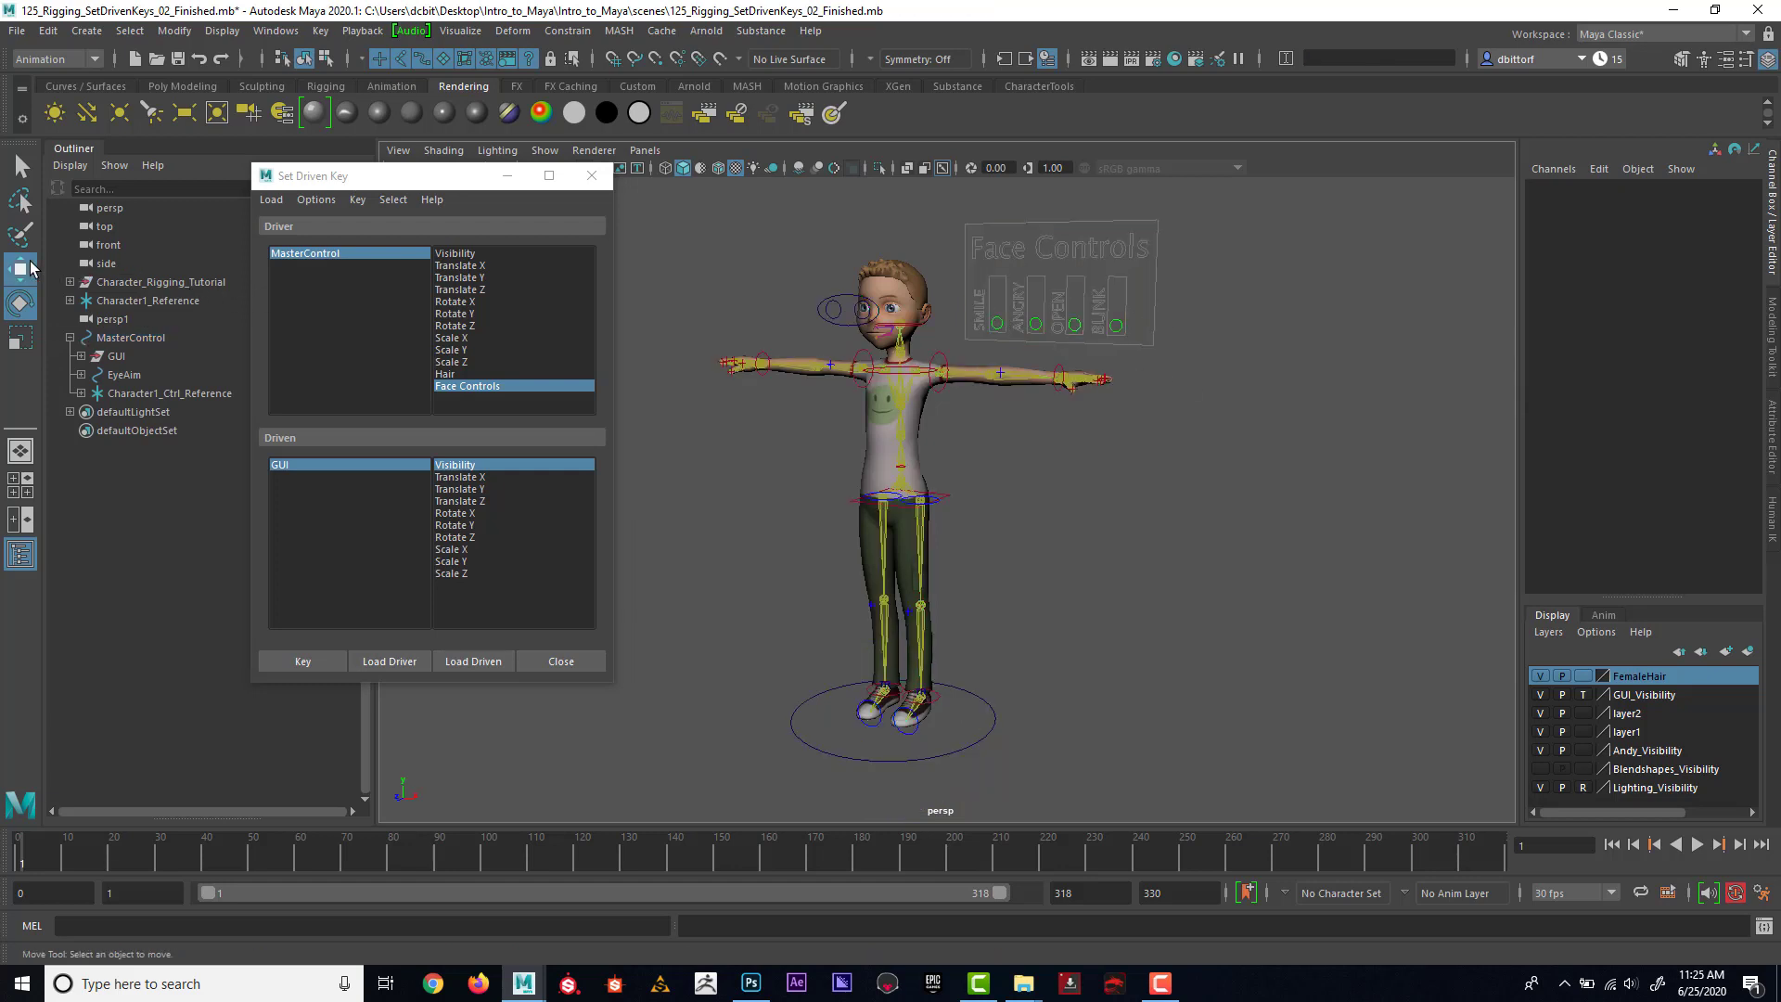
{"action": "left_click", "coordinate": [994, 320]}
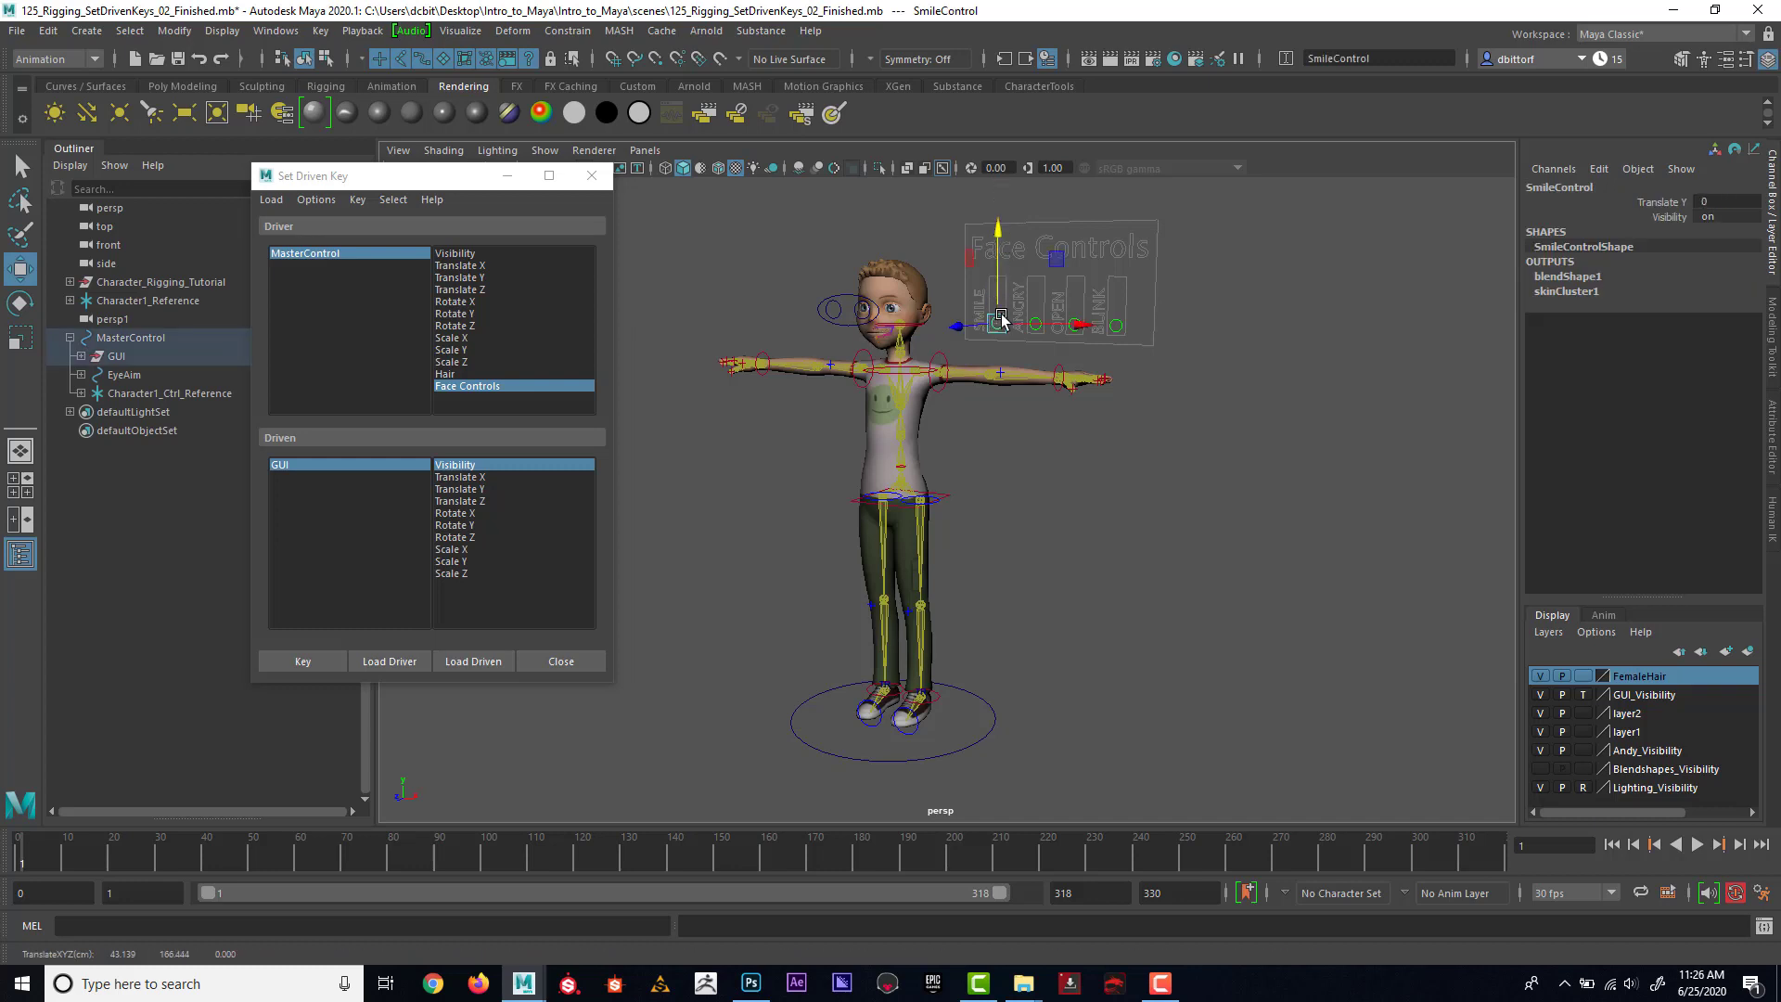
{"action": "left_click", "coordinate": [1209, 311]}
{"action": "left_click", "coordinate": [1038, 303]}
{"action": "mouse_move", "coordinate": [1038, 302]}
{"action": "left_mouse_down"}
{"action": "mouse_move", "coordinate": [1038, 255]}
{"action": "mouse_move", "coordinate": [1038, 320]}
{"action": "left_mouse_up"}
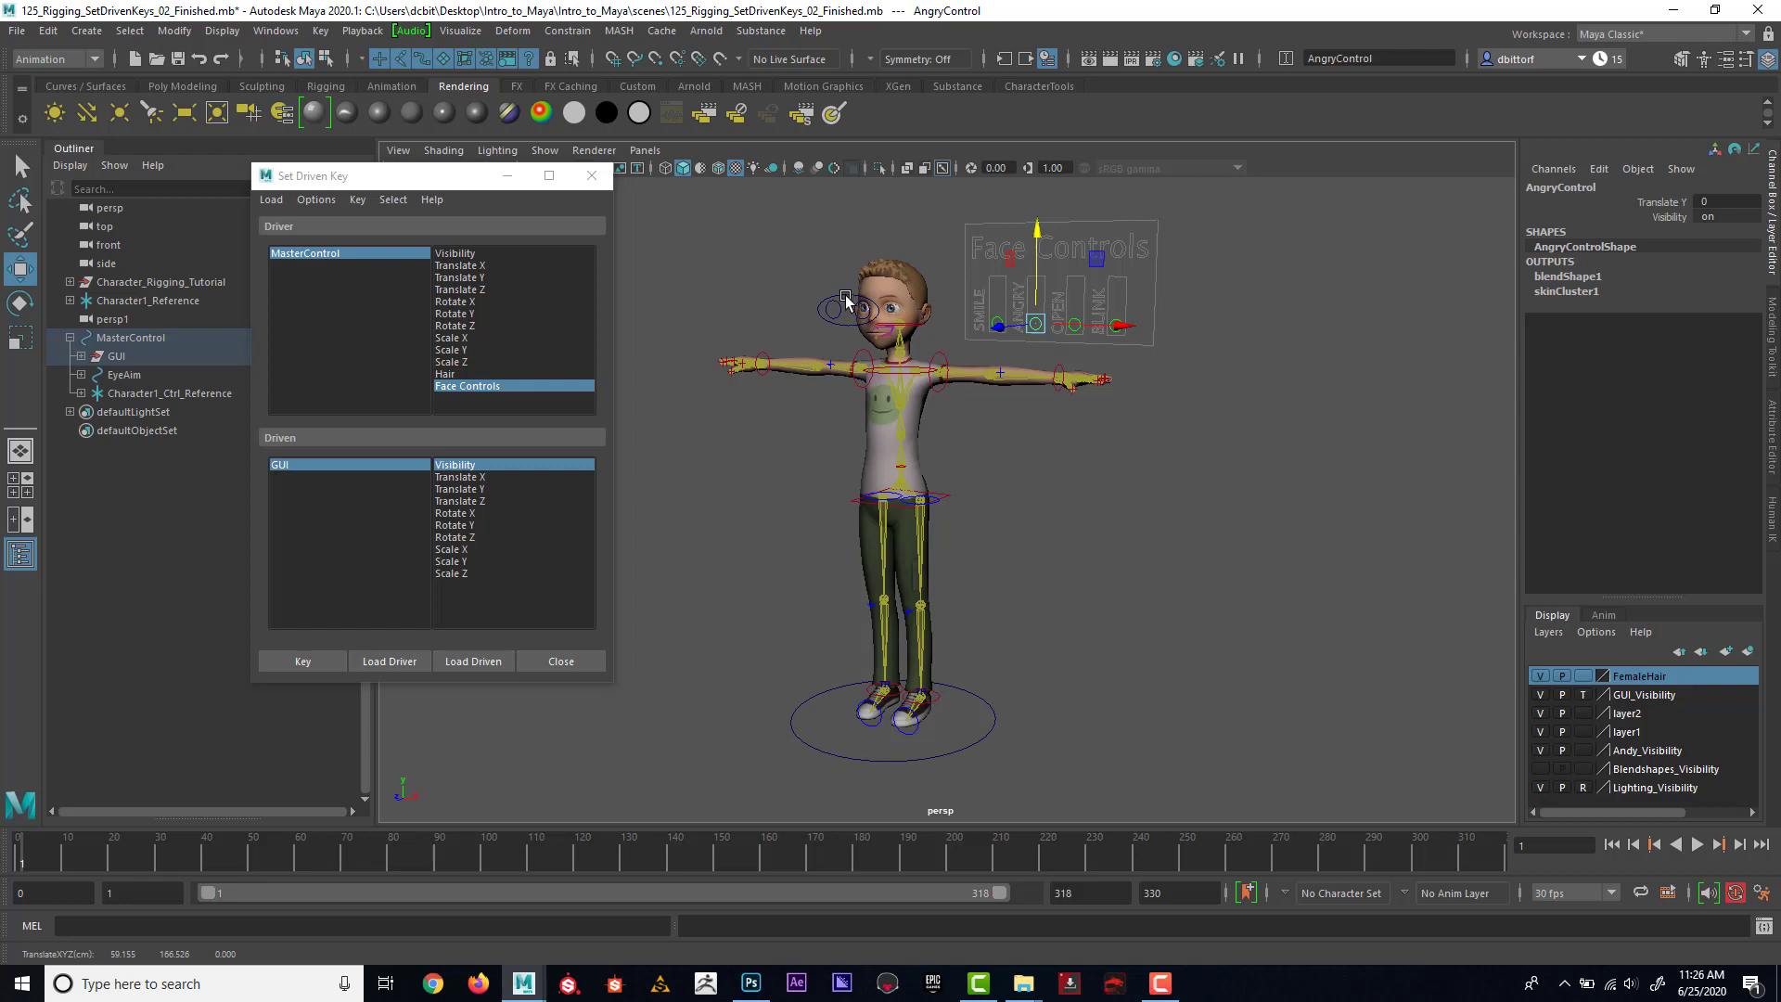
{"action": "left_click", "coordinate": [845, 301]}
{"action": "mouse_move", "coordinate": [844, 302]}
{"action": "left_mouse_down"}
{"action": "mouse_move", "coordinate": [849, 353]}
{"action": "mouse_move", "coordinate": [848, 309]}
{"action": "left_mouse_up"}
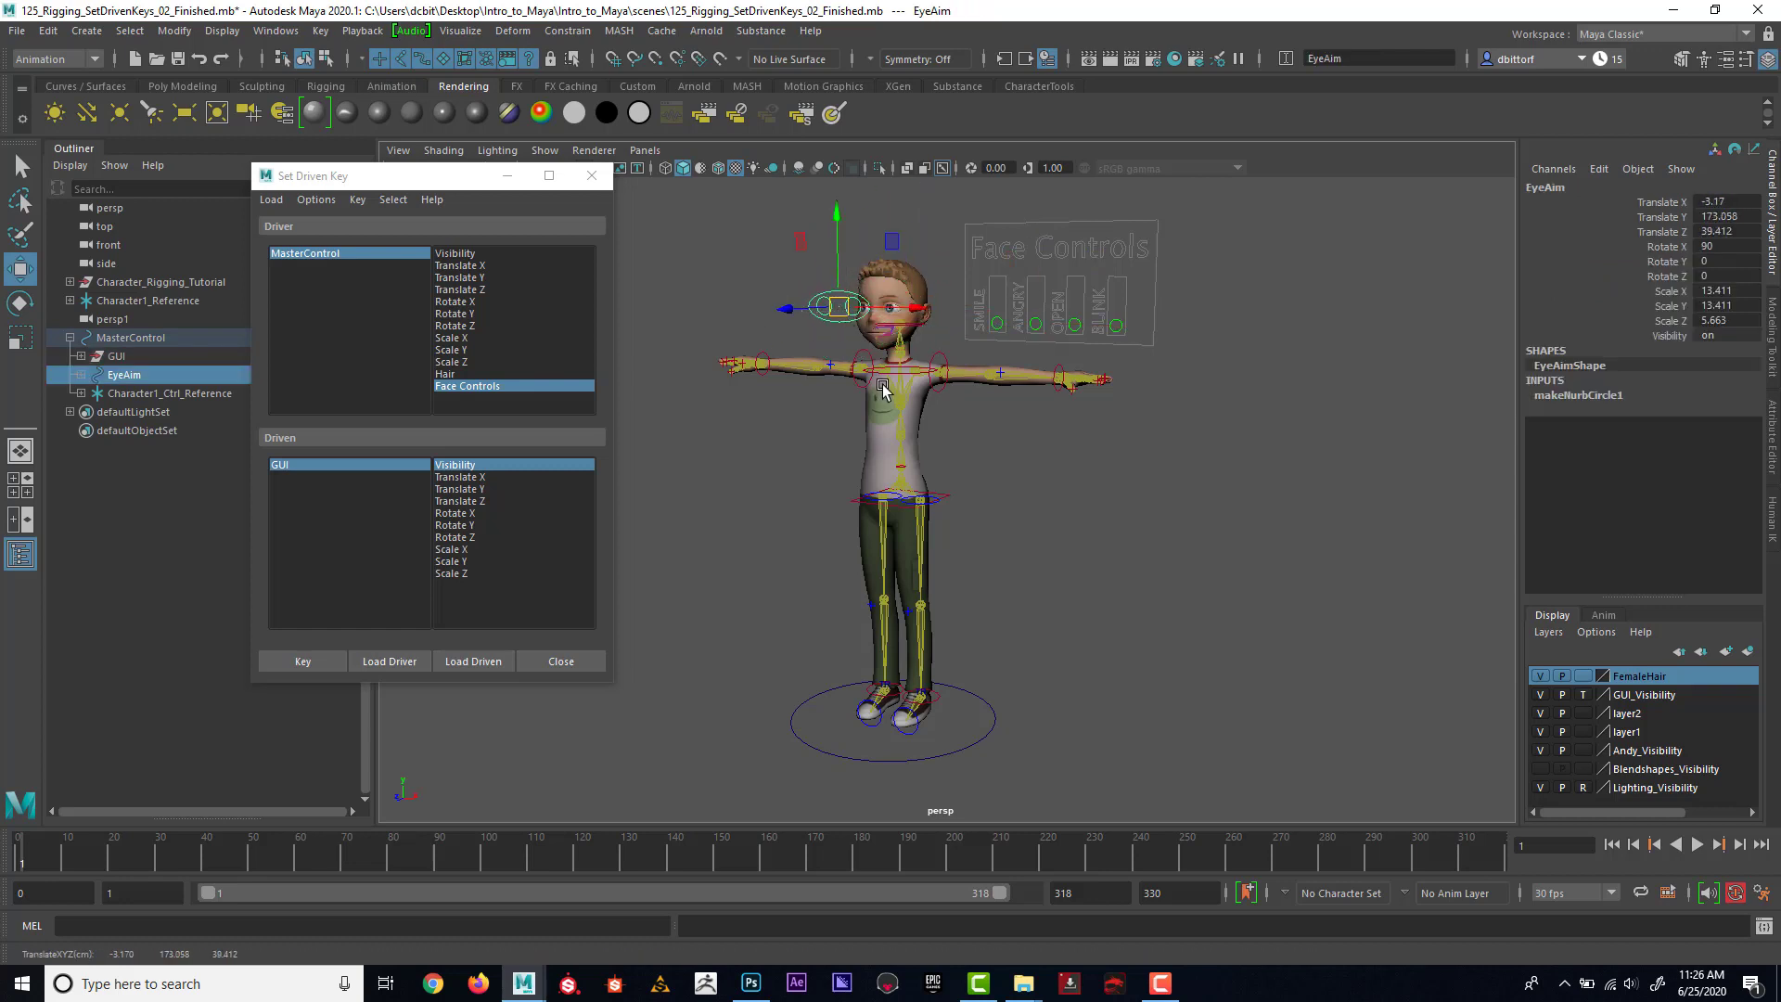
{"action": "key", "text": "ctrl+z"}
{"action": "scroll", "coordinate": [1041, 464], "scroll_direction": "up", "scroll_amount": 1}
{"action": "scroll", "coordinate": [1041, 465], "scroll_direction": "up", "scroll_amount": 4}
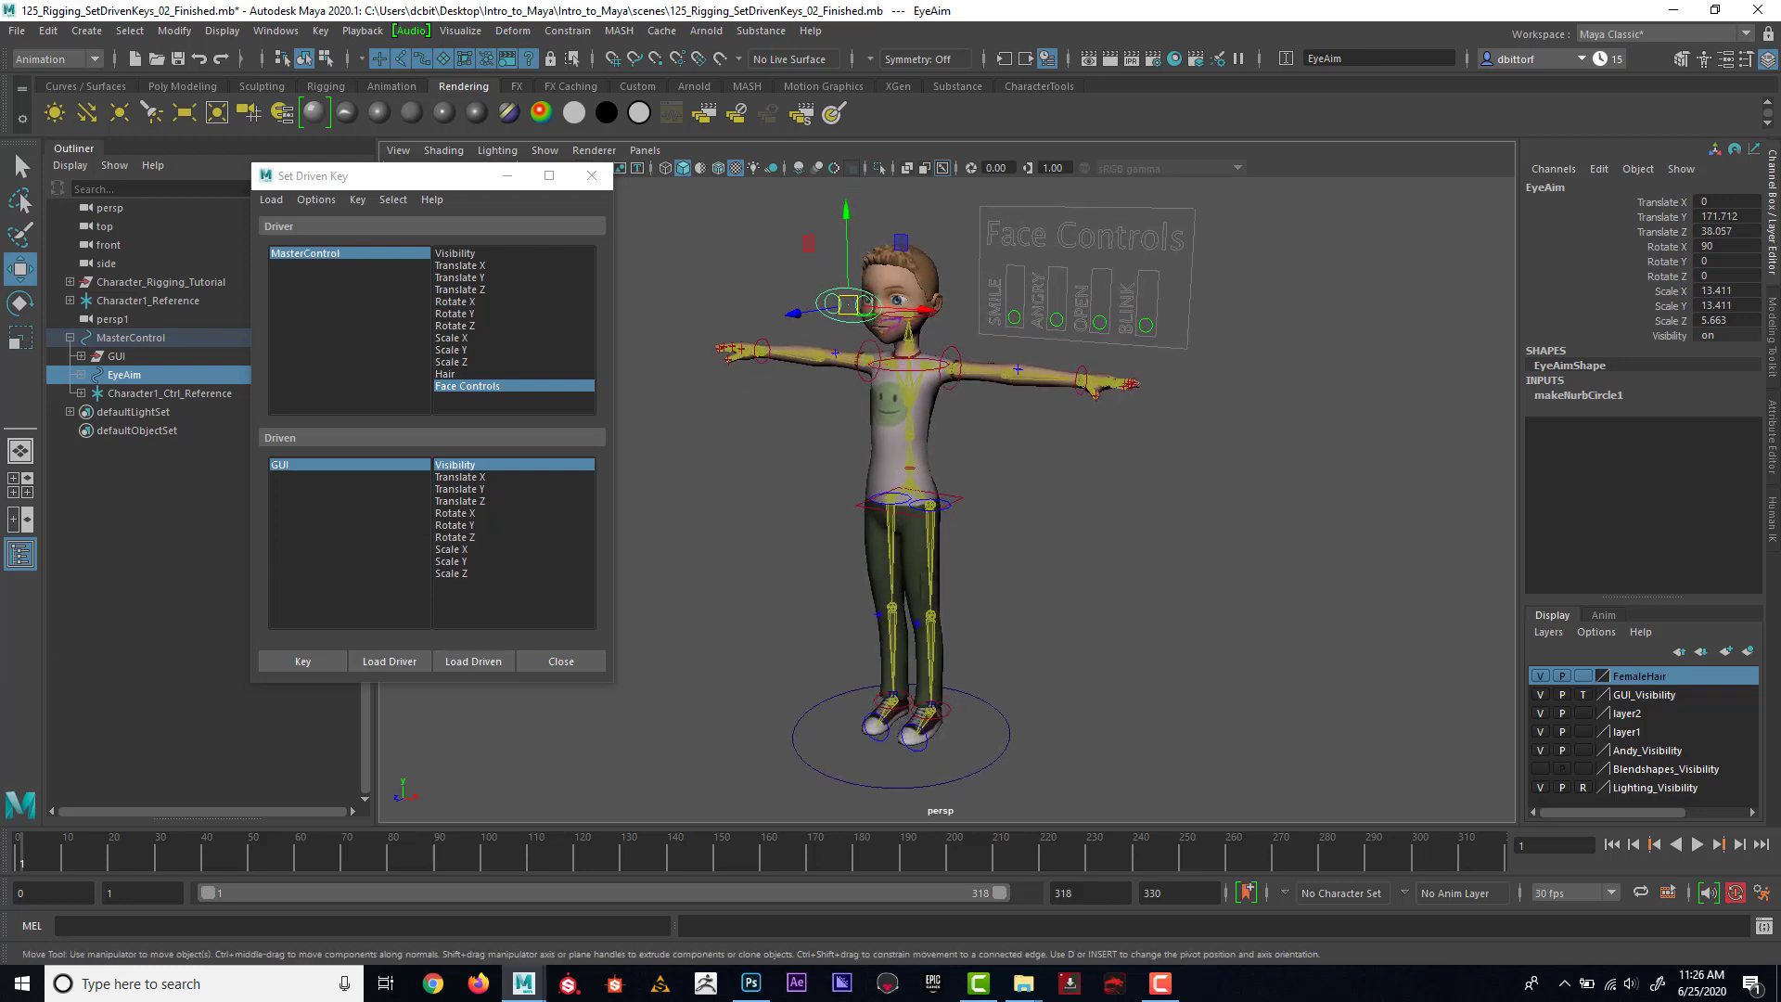